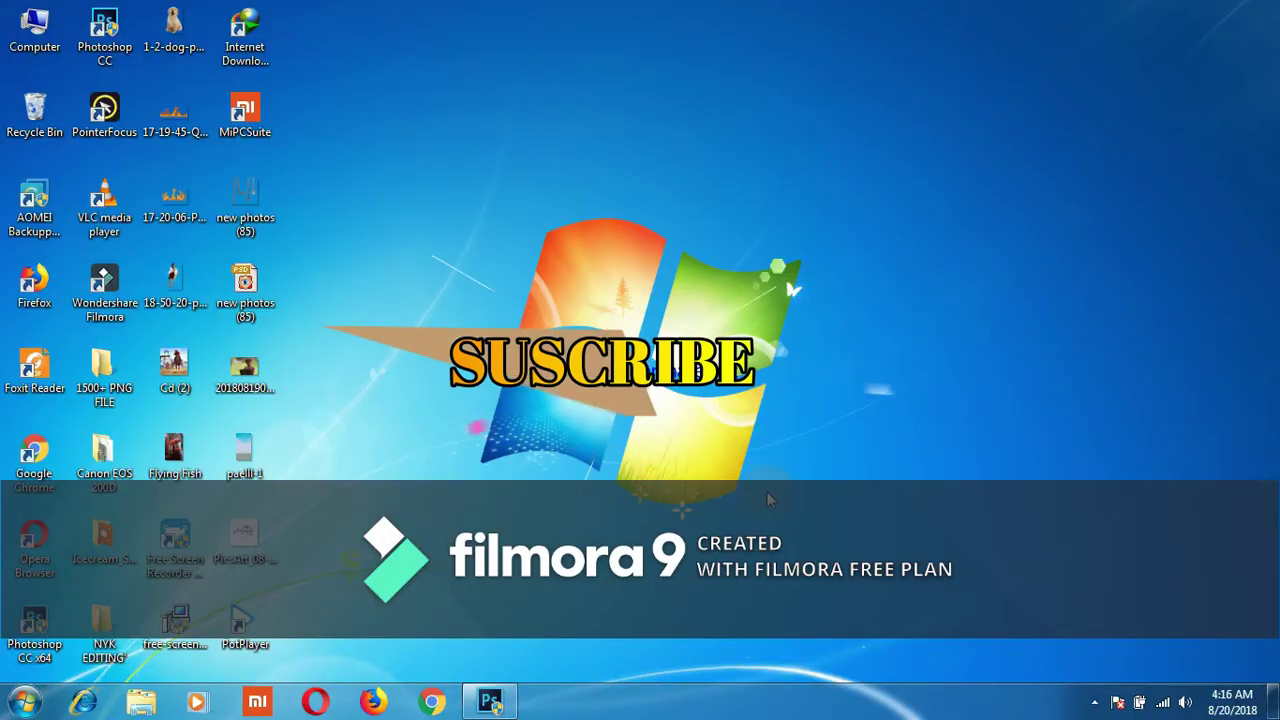
Step: Restore the Photoshop CC window from the taskbar so it covers the desktop
{"action": "left_click", "coordinate": [490, 703]}
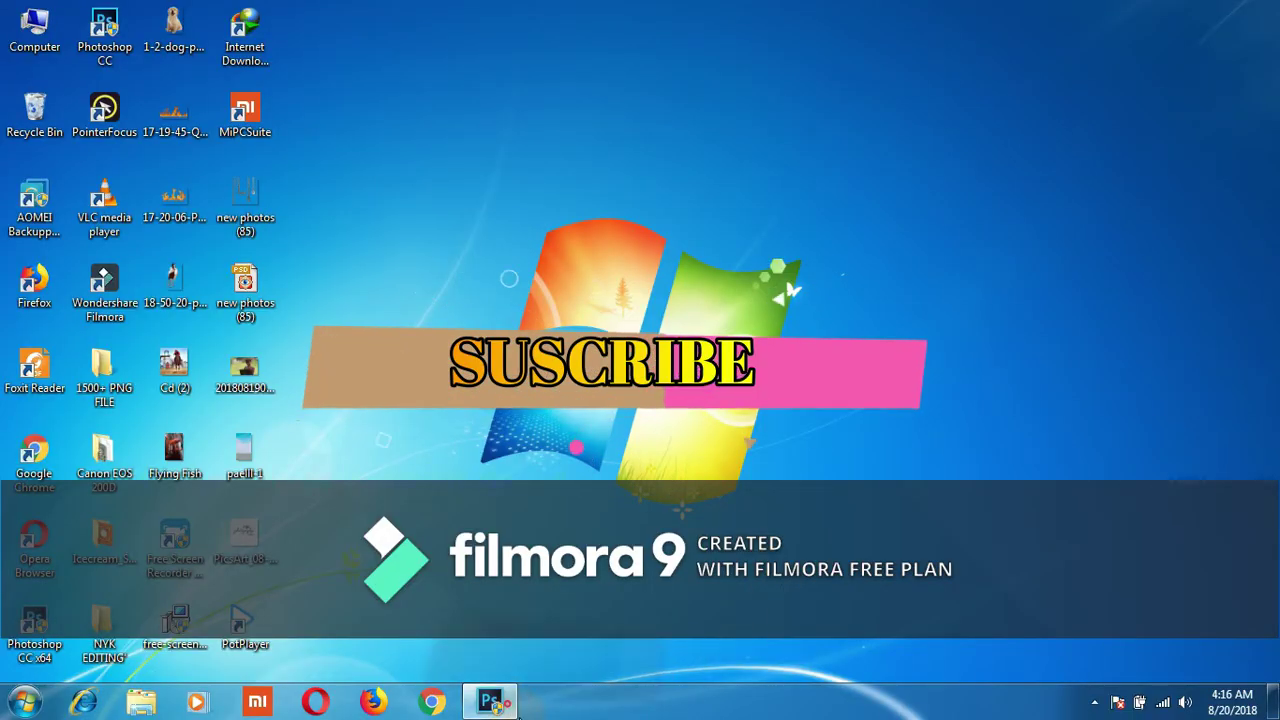
{"action": "left_click", "coordinate": [45, 14]}
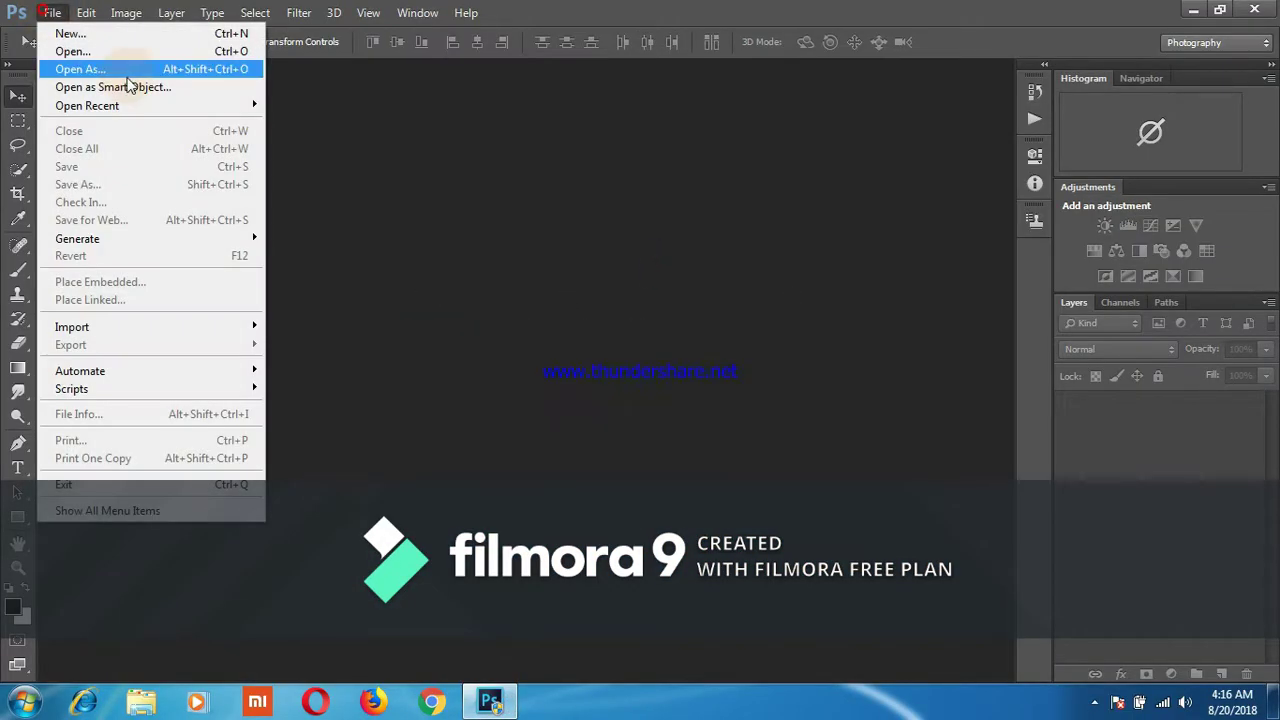
{"action": "left_click", "coordinate": [60, 50]}
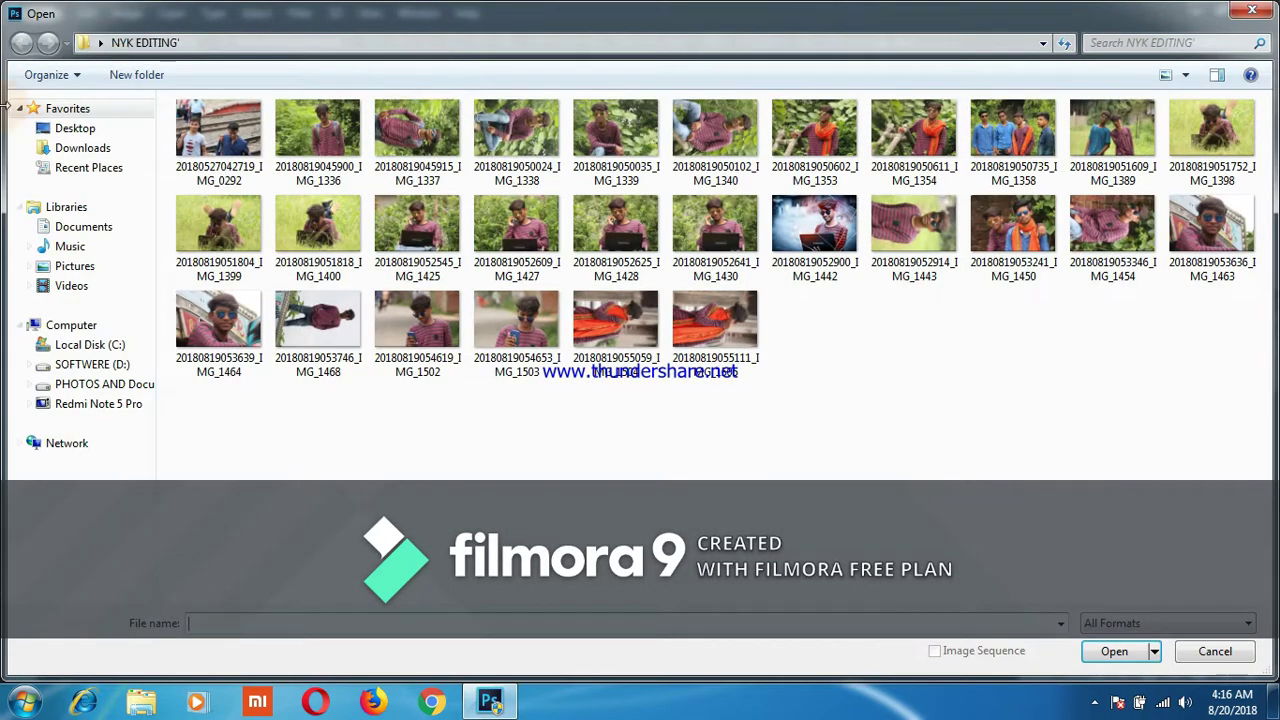
{"action": "left_click", "coordinate": [78, 128]}
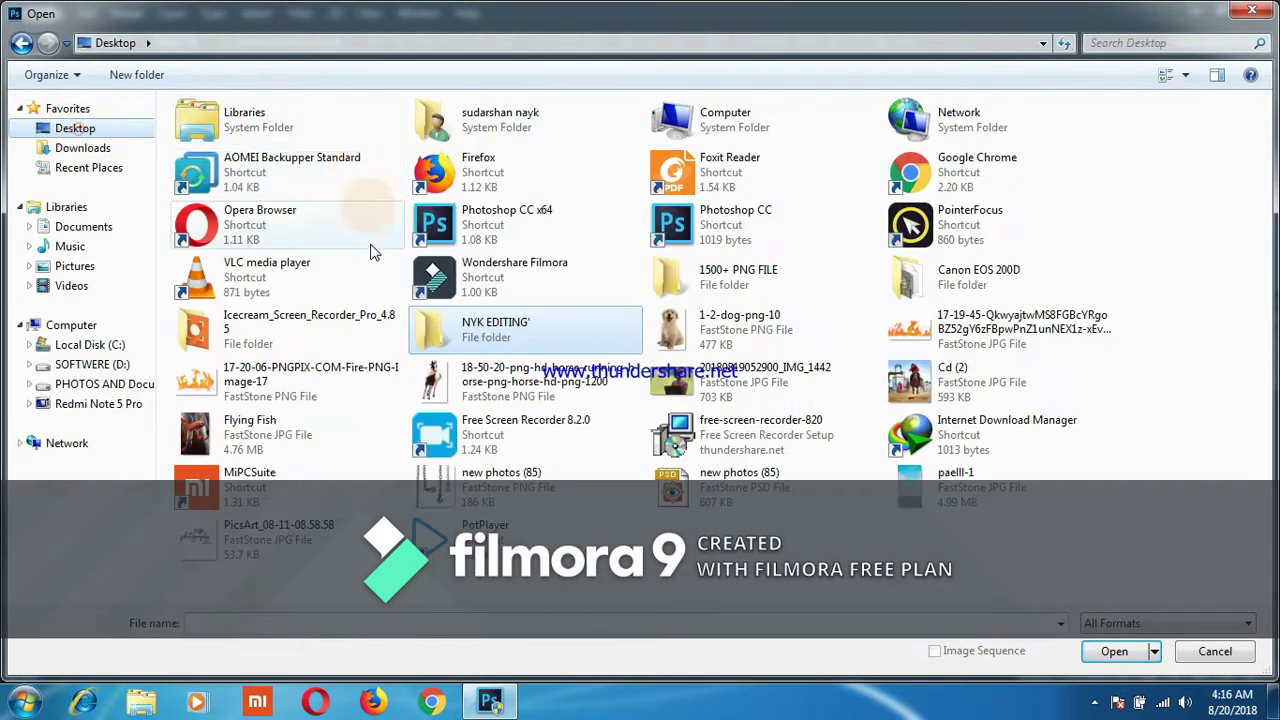
{"action": "left_click", "coordinate": [731, 398]}
{"action": "double_click", "coordinate": [731, 398]}
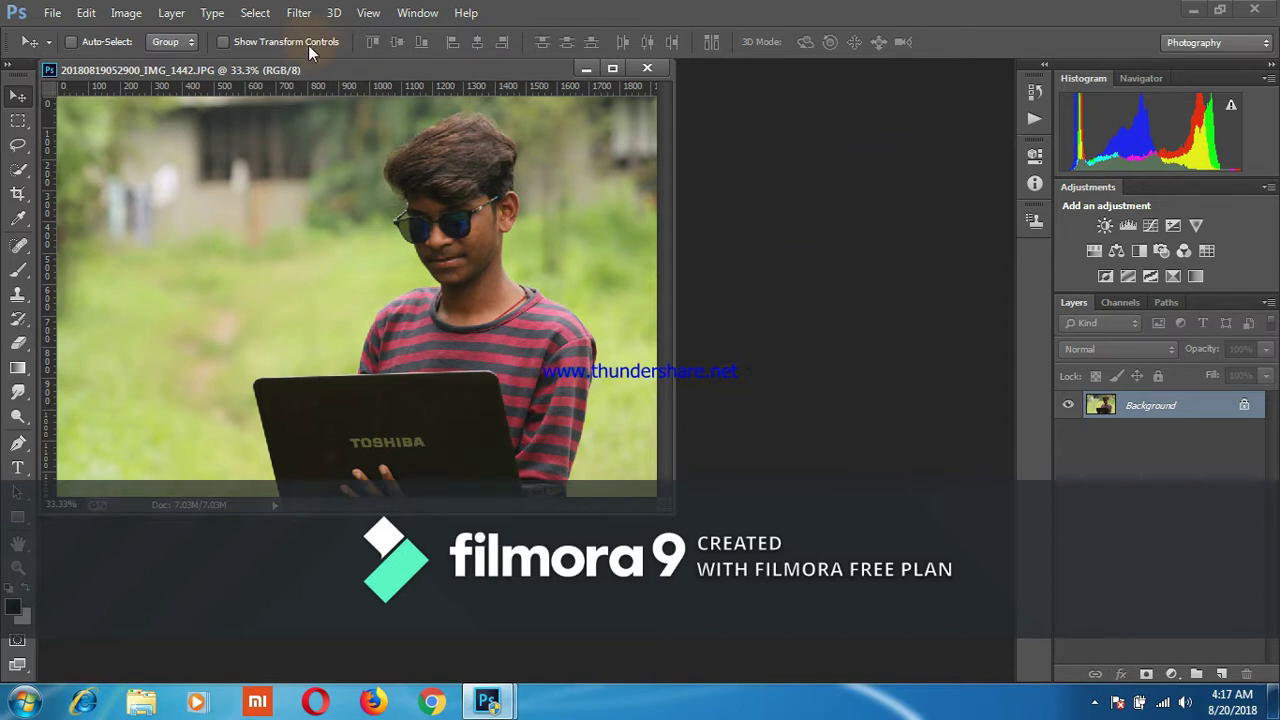
{"action": "left_click_drag", "start_coordinate": [306, 66], "coordinate": [351, 71]}
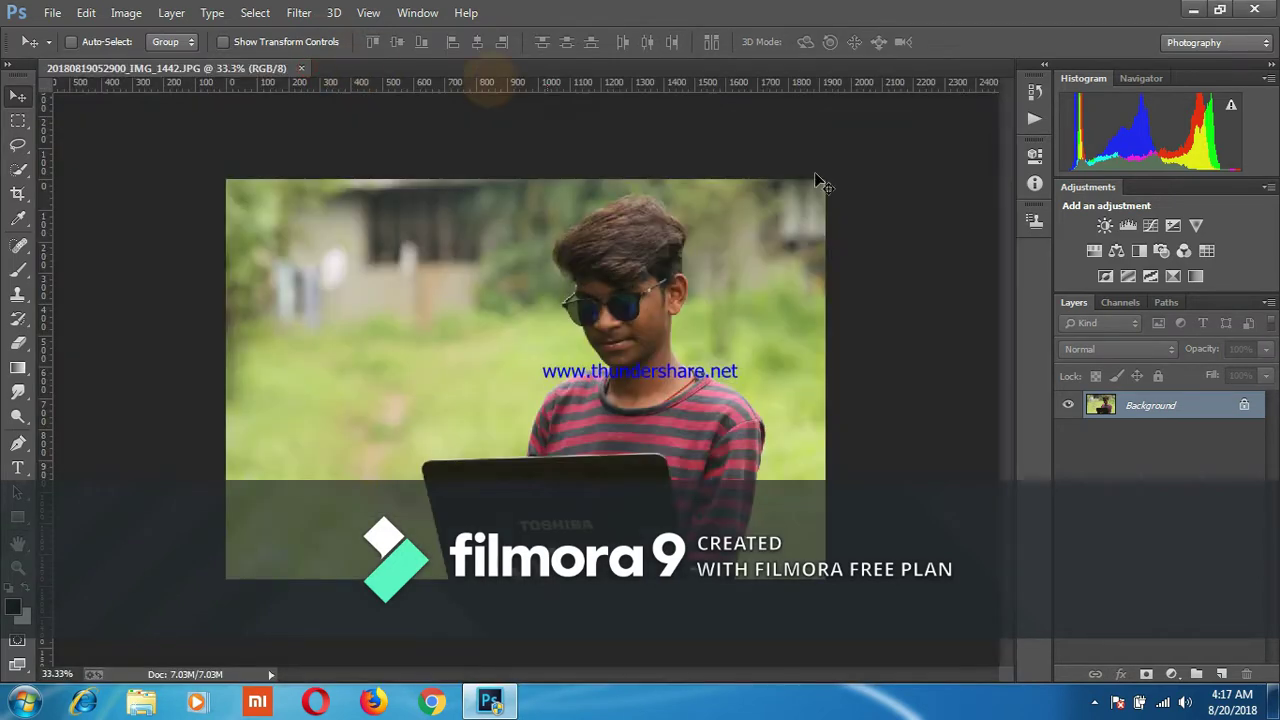
Step: Unlock Background into Layer 0 and brighten it with Curves, input 141 to output 160
{"action": "left_click", "coordinate": [1243, 410]}
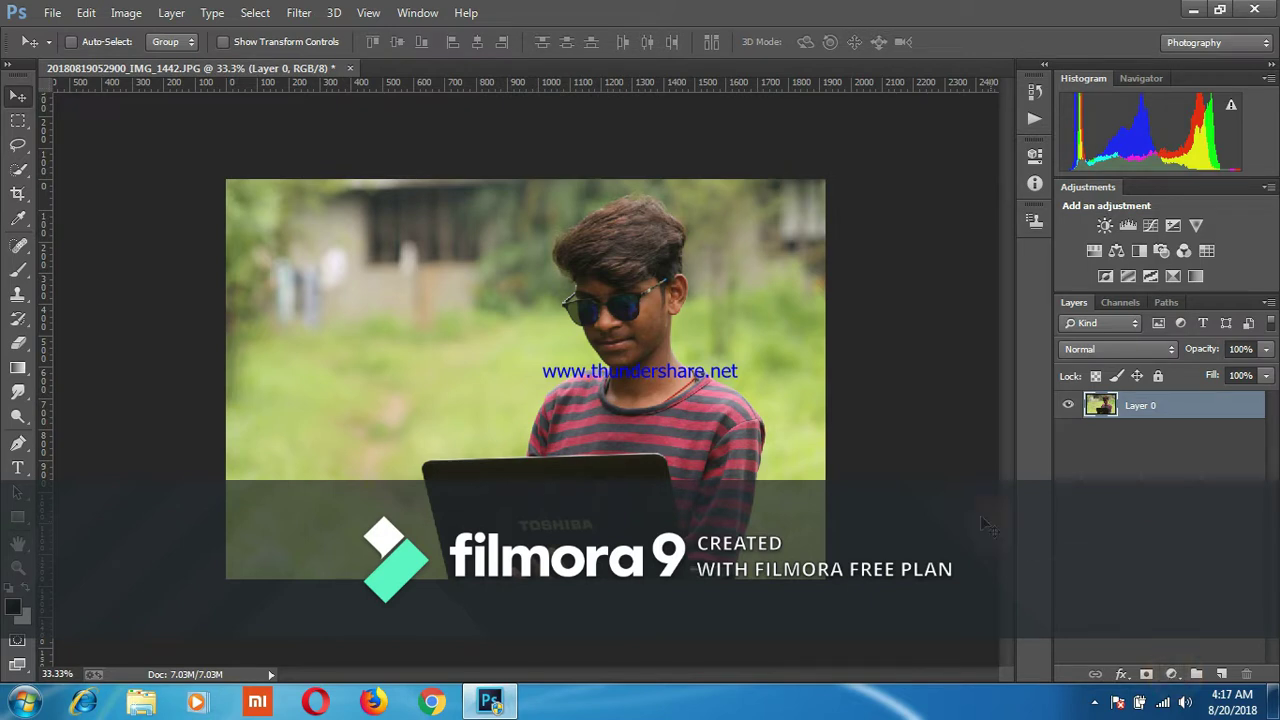
{"action": "left_click", "coordinate": [124, 13]}
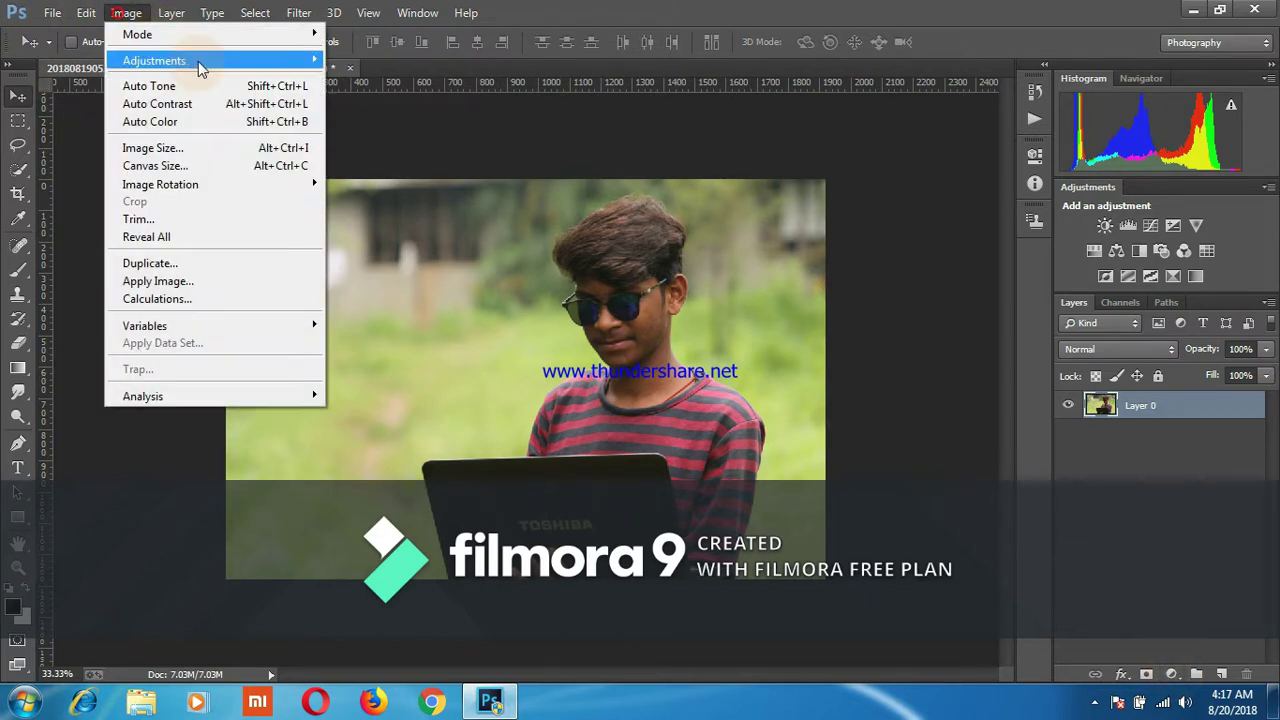
{"action": "left_click", "coordinate": [464, 98]}
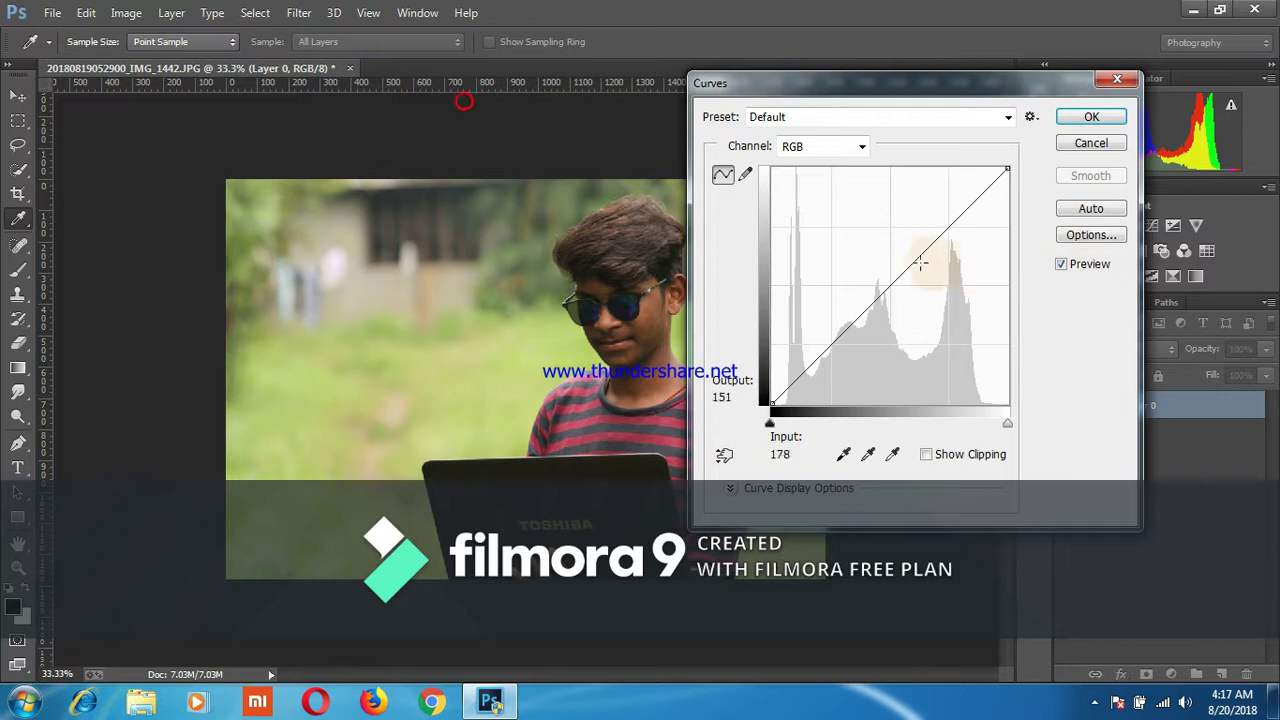
{"action": "left_click_drag", "start_coordinate": [903, 273], "coordinate": [903, 256]}
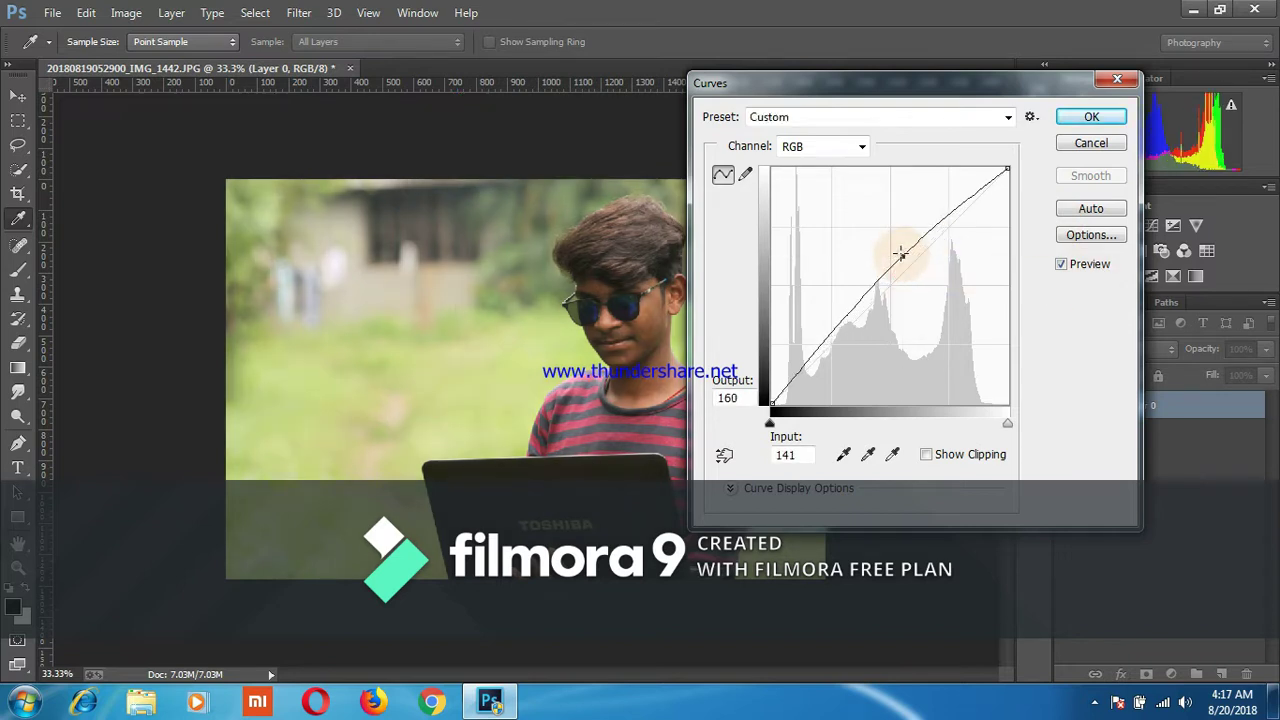
{"action": "left_click", "coordinate": [1091, 116]}
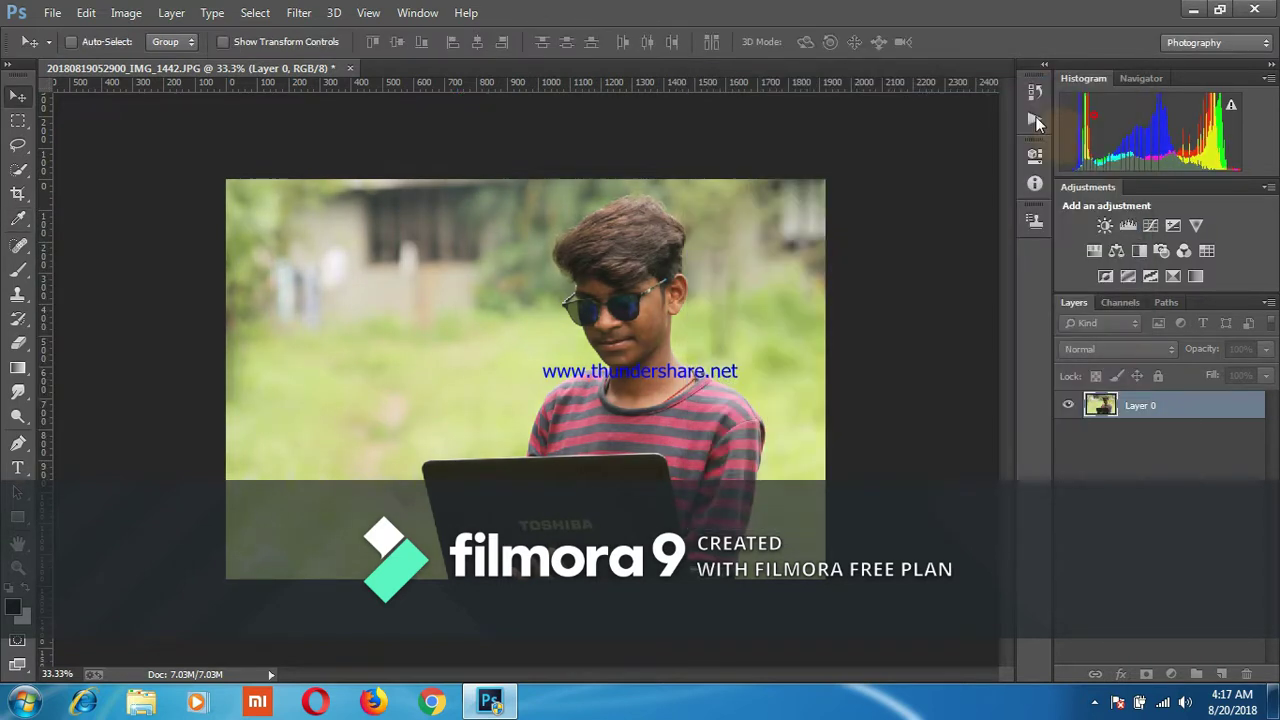
Step: Add a Selective Color layer clipped to Layer 0 with Reds Black -100, then merge it down
{"action": "left_click", "coordinate": [1171, 674]}
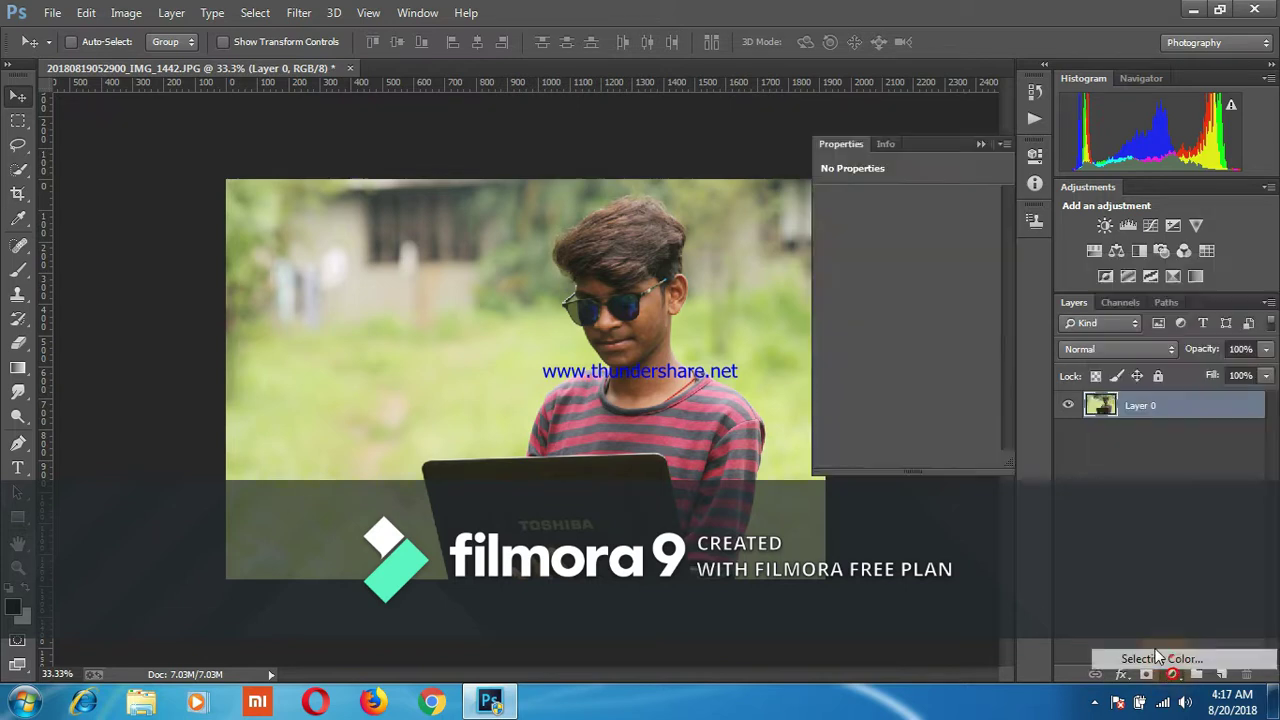
{"action": "left_click", "coordinate": [871, 462]}
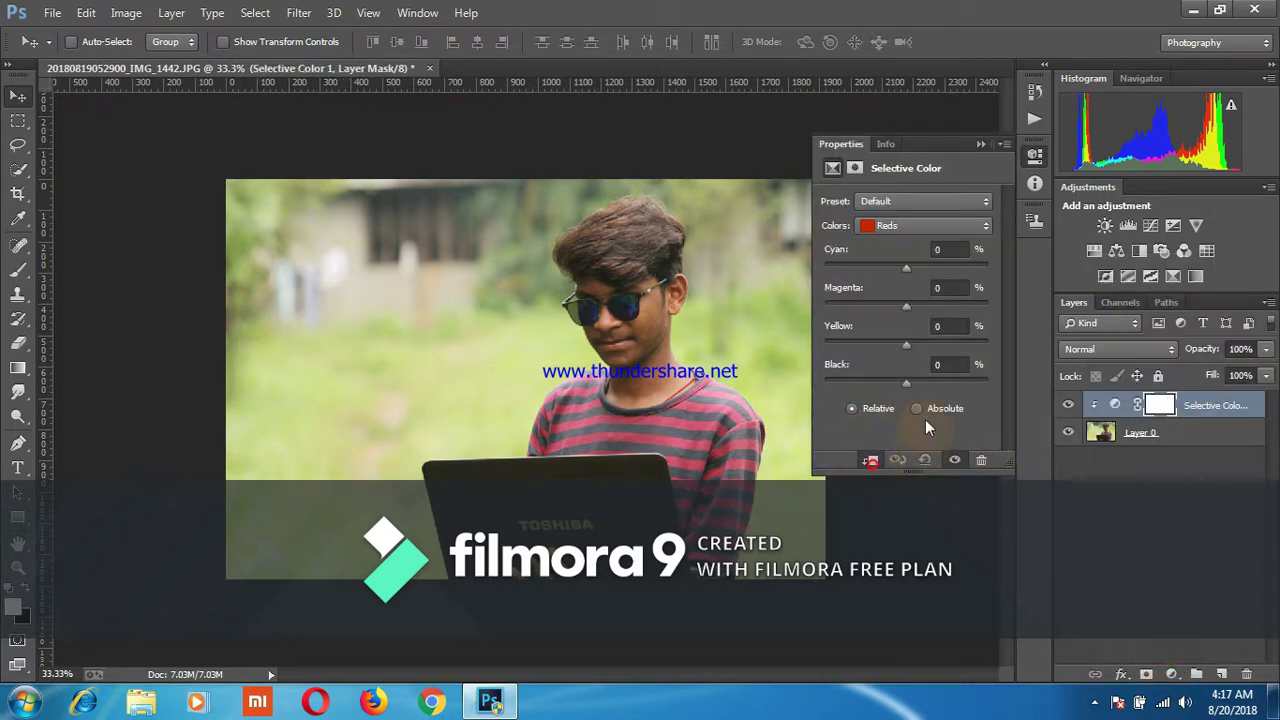
{"action": "left_click_drag", "start_coordinate": [906, 386], "coordinate": [795, 392]}
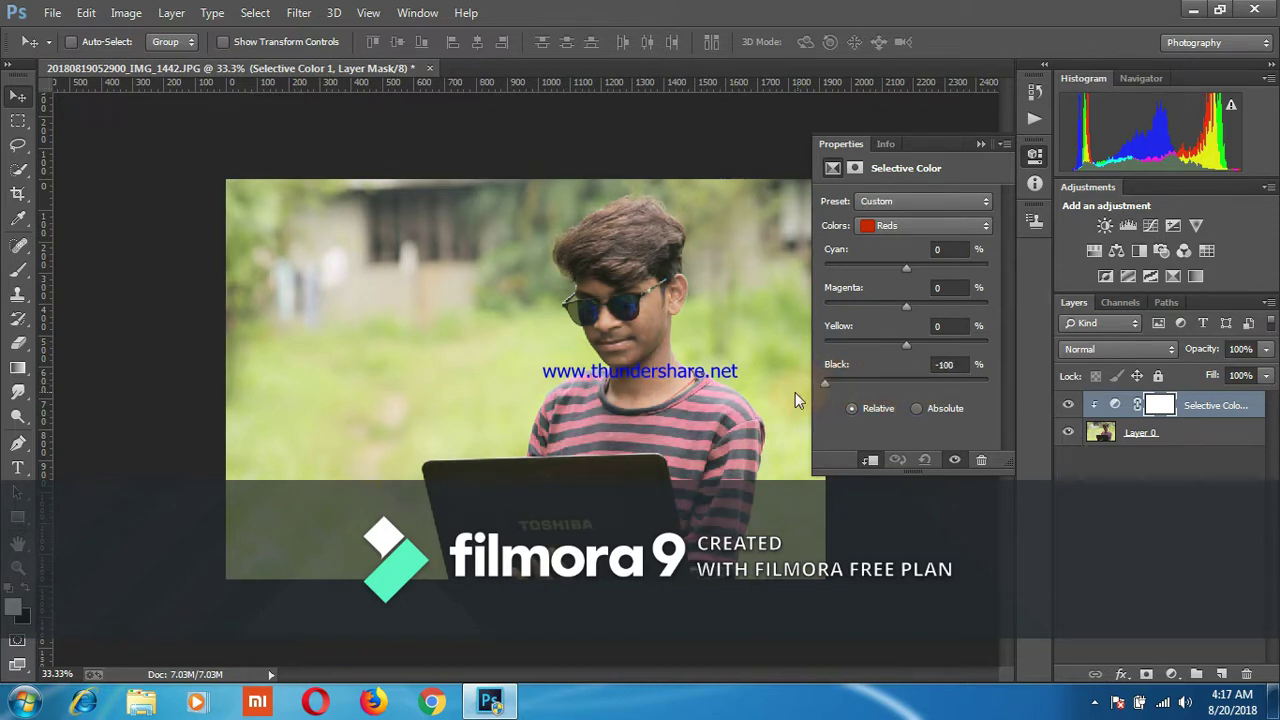
{"action": "left_click", "coordinate": [982, 143]}
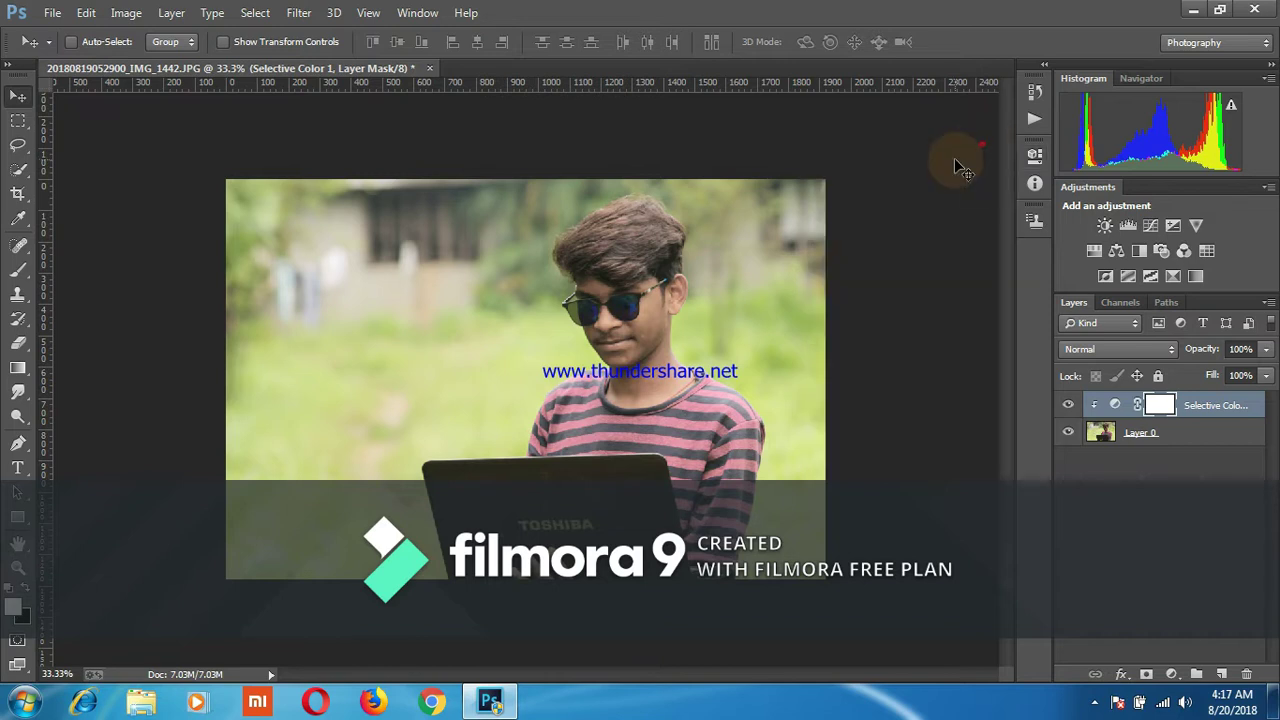
{"action": "right_click", "coordinate": [1186, 401]}
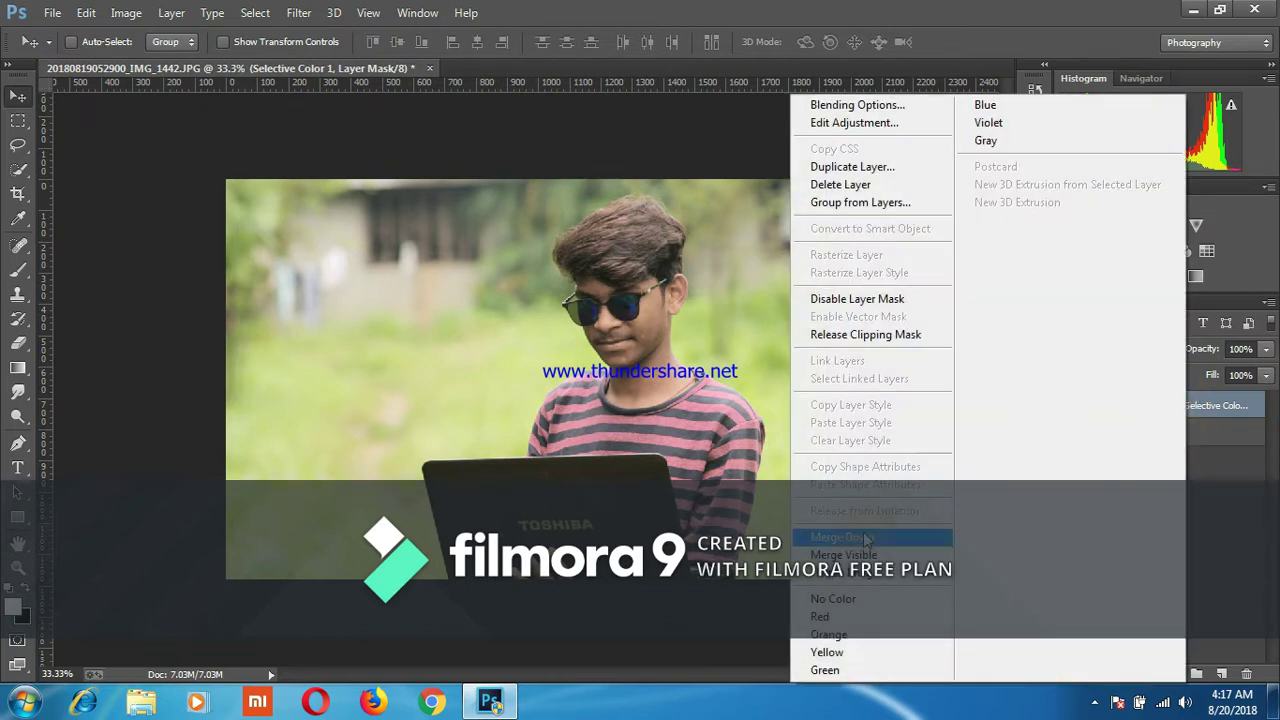
{"action": "left_click", "coordinate": [863, 540]}
{"action": "left_click", "coordinate": [298, 12]}
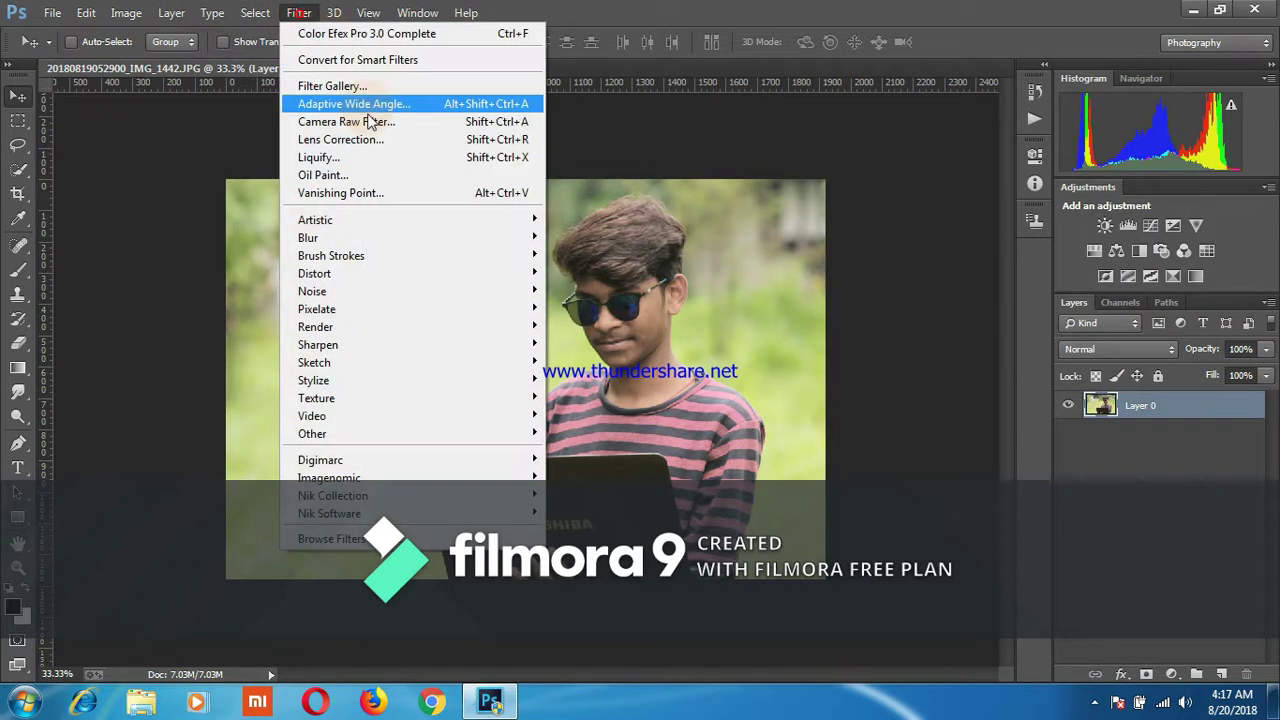
Step: Apply Camera Raw luminance noise reduction to Layer 0, then duplicate it as Layer 0 copy
{"action": "left_click", "coordinate": [360, 120]}
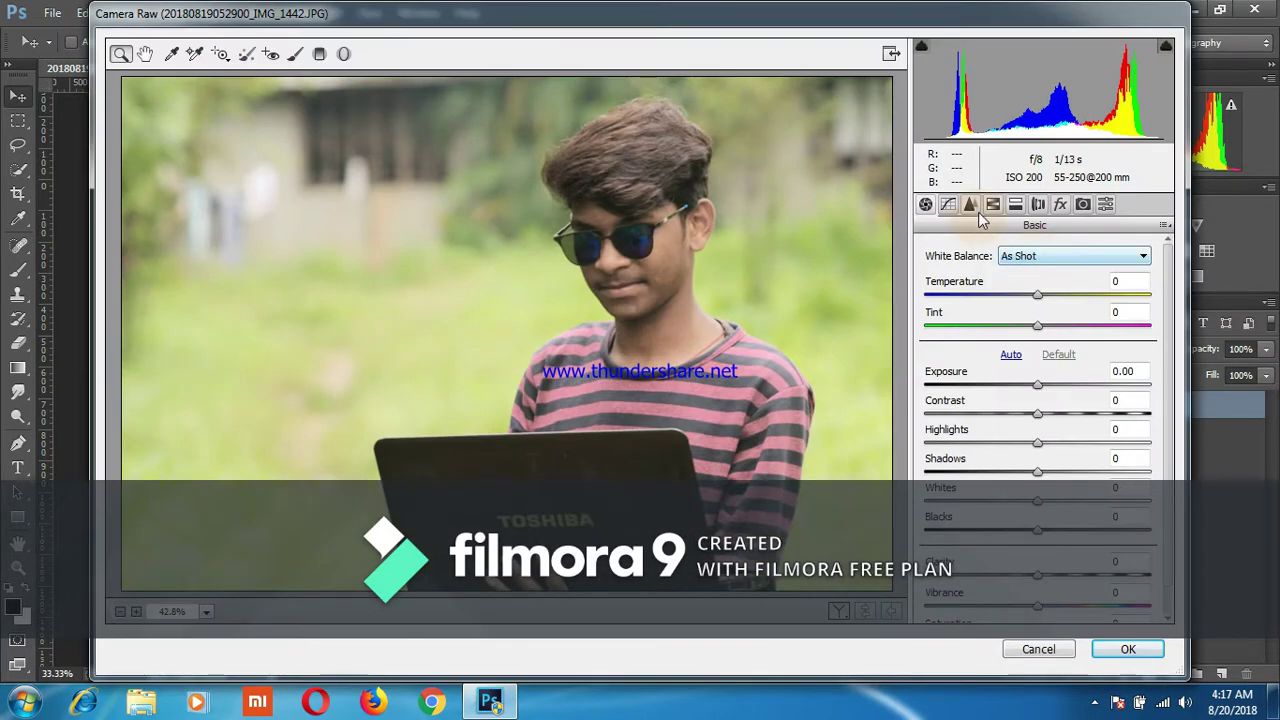
{"action": "left_click", "coordinate": [969, 206]}
{"action": "mouse_move", "coordinate": [925, 435]}
{"action": "left_mouse_down"}
{"action": "mouse_move", "coordinate": [1060, 436]}
{"action": "mouse_move", "coordinate": [1080, 455]}
{"action": "left_mouse_up"}
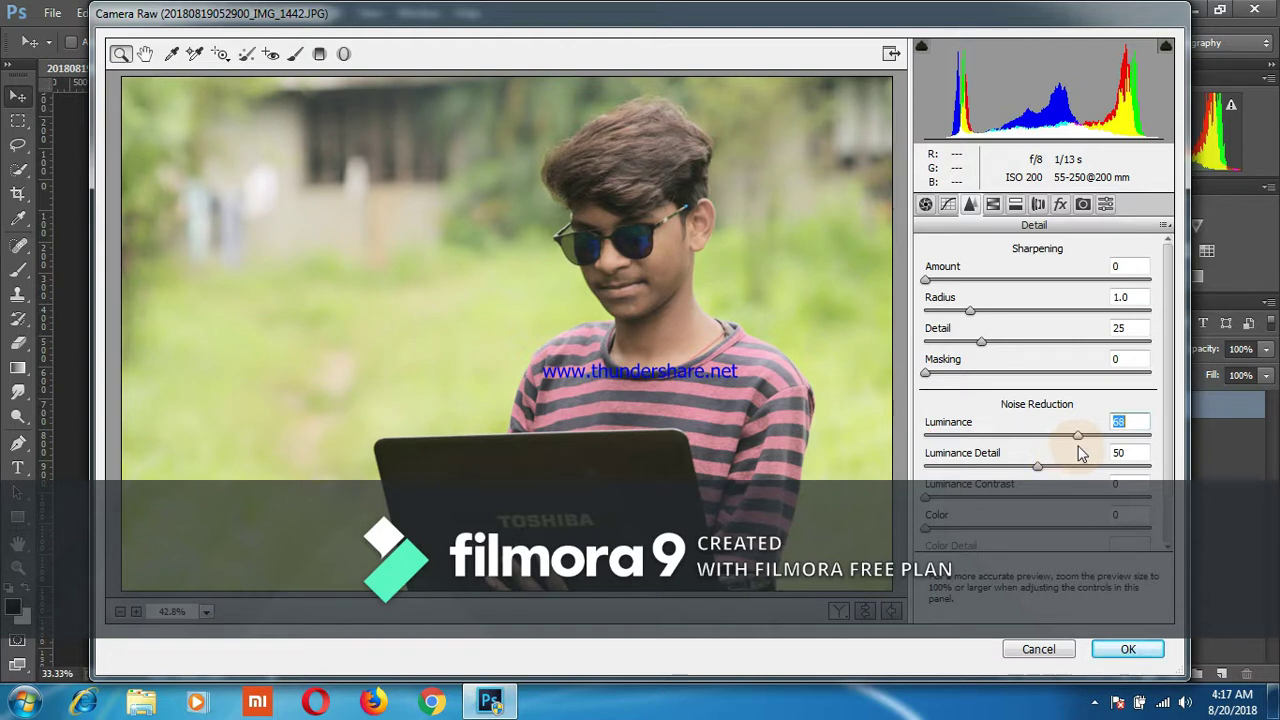
{"action": "left_click", "coordinate": [1120, 649]}
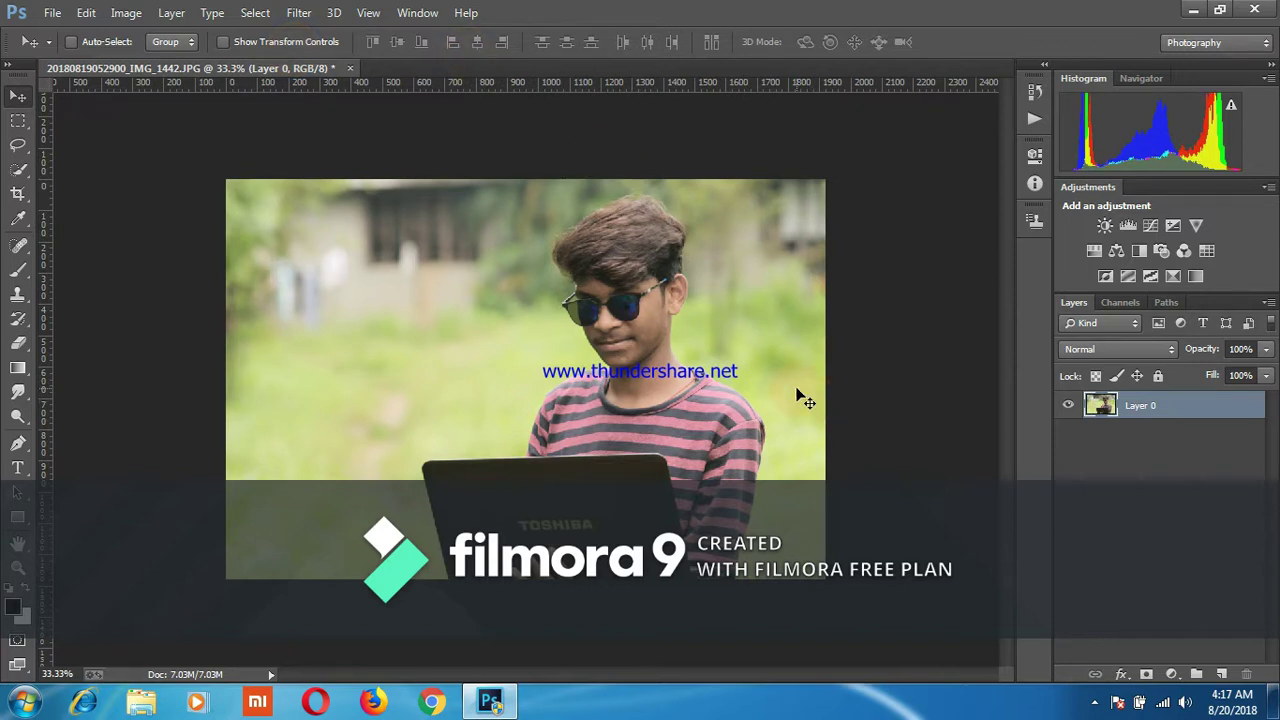
{"action": "key", "text": "ctrl+j"}
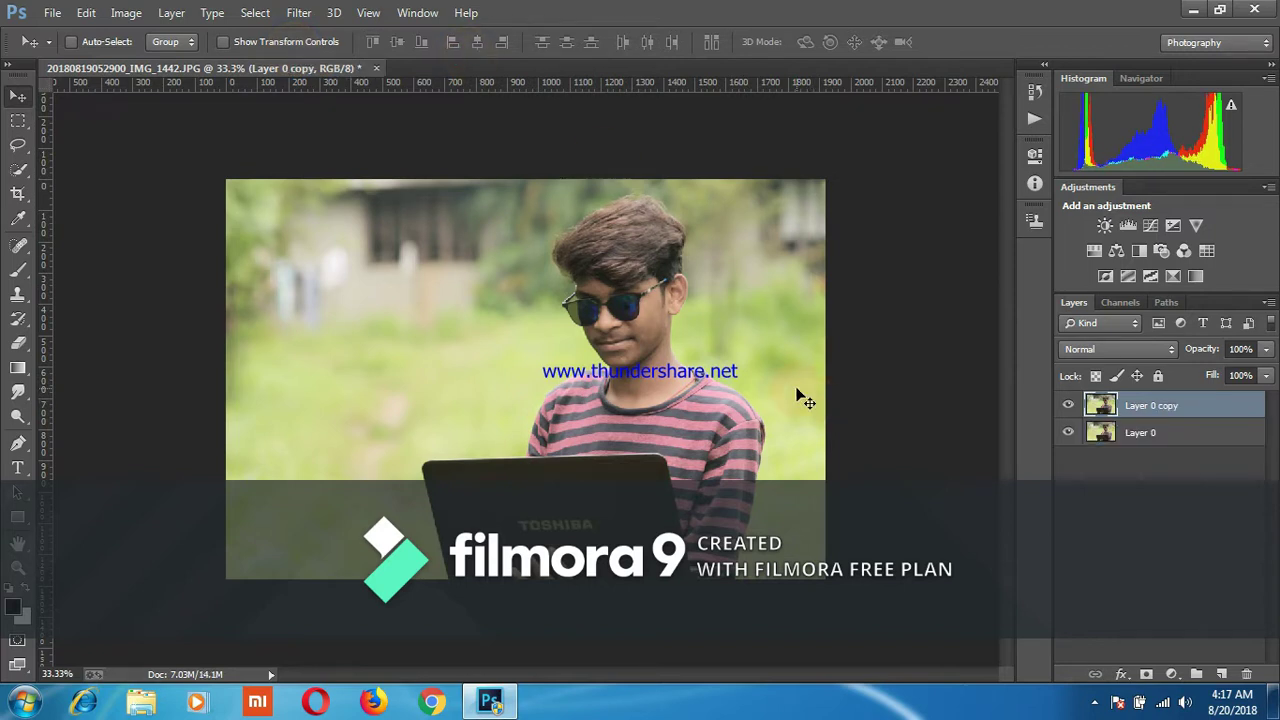
Step: In Camera Raw on the copy, set Contrast +33, Shadows +32, Blacks -26, Clarity +9, Saturation +3
{"action": "left_click", "coordinate": [299, 12]}
{"action": "left_click", "coordinate": [367, 124]}
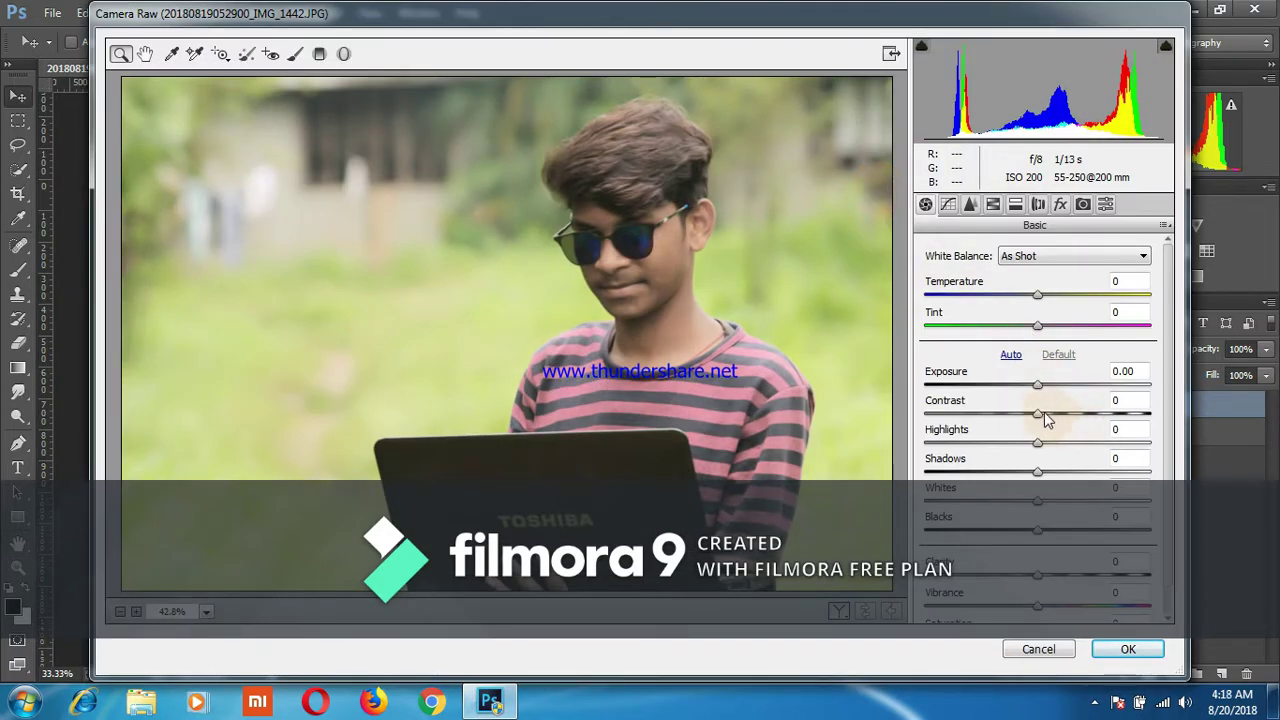
{"action": "left_click_drag", "start_coordinate": [1037, 416], "coordinate": [1076, 419]}
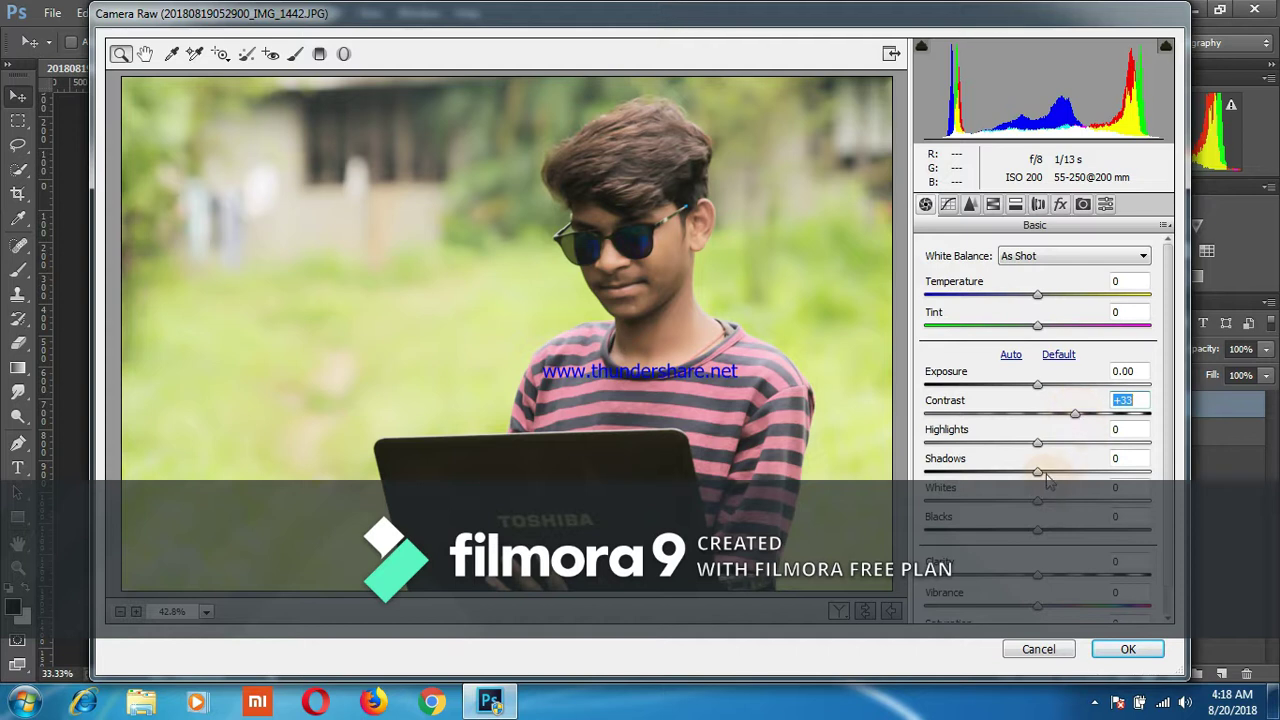
{"action": "left_click_drag", "start_coordinate": [1040, 470], "coordinate": [1074, 470]}
{"action": "left_click_drag", "start_coordinate": [1037, 530], "coordinate": [1008, 530]}
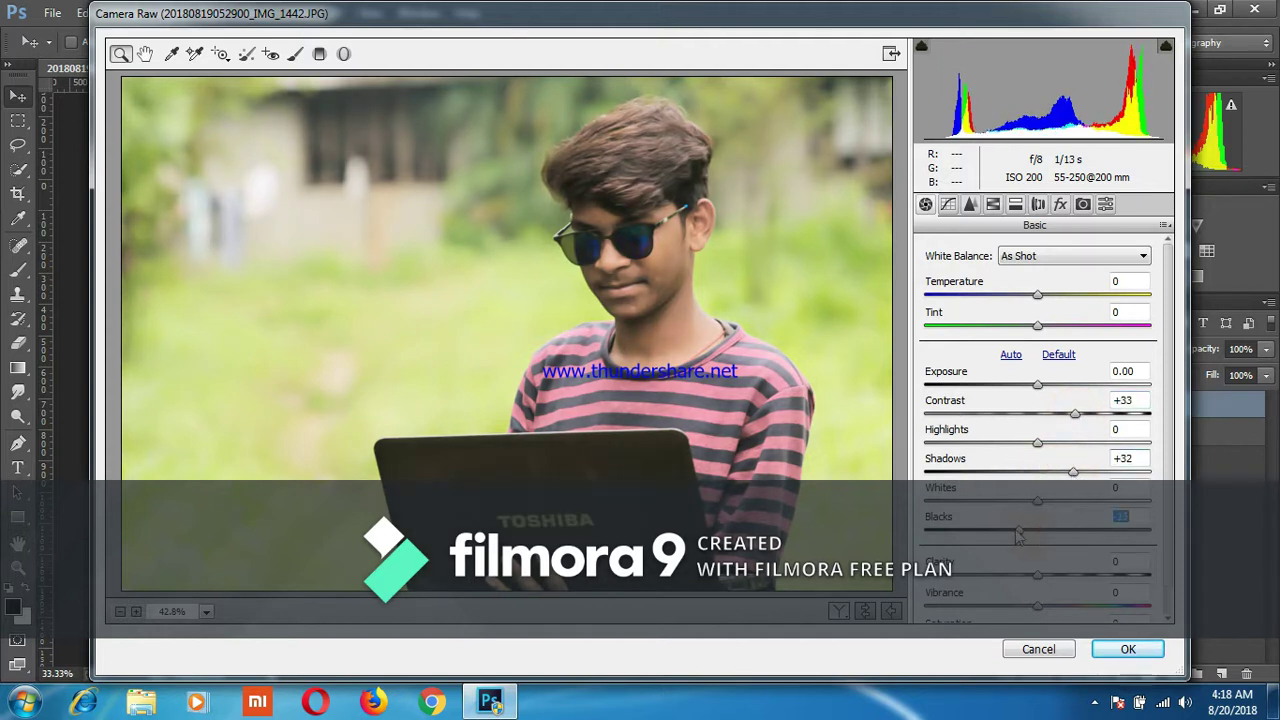
{"action": "left_click_drag", "start_coordinate": [1040, 575], "coordinate": [1049, 575]}
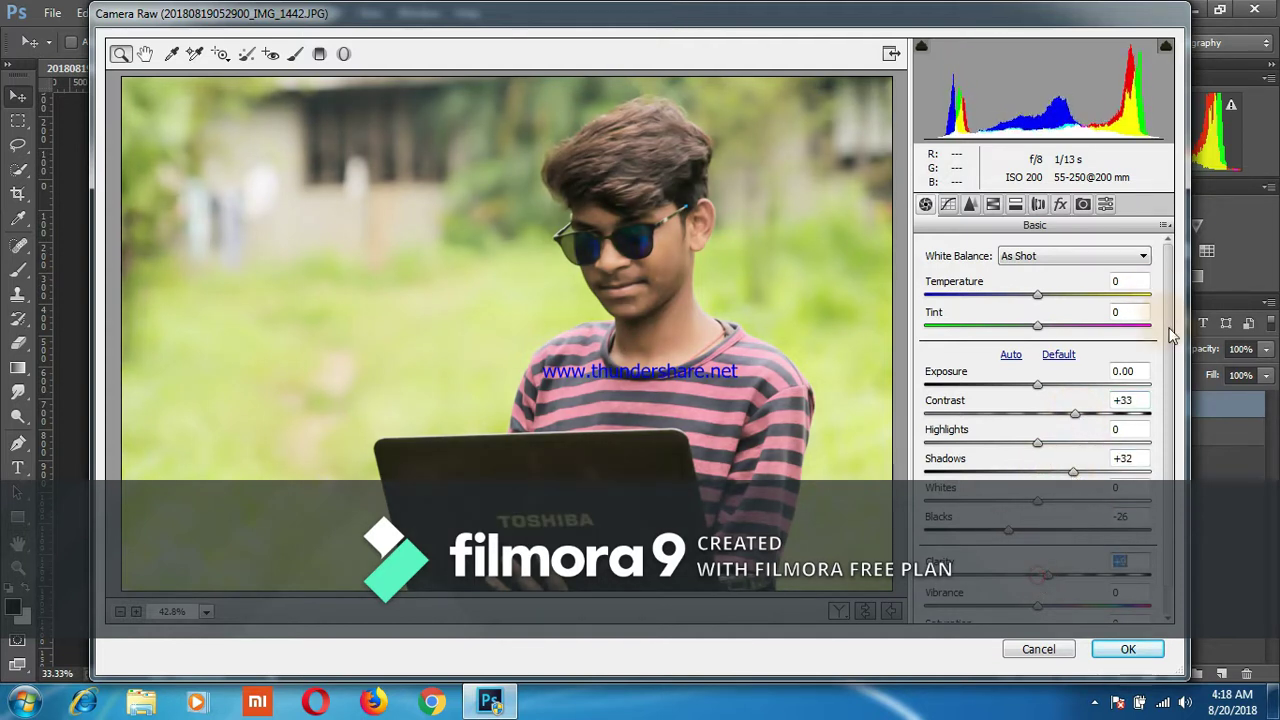
{"action": "scroll", "coordinate": [1165, 320], "scroll_direction": "down", "scroll_amount": 1}
{"action": "left_click_drag", "start_coordinate": [1046, 607], "coordinate": [1043, 607]}
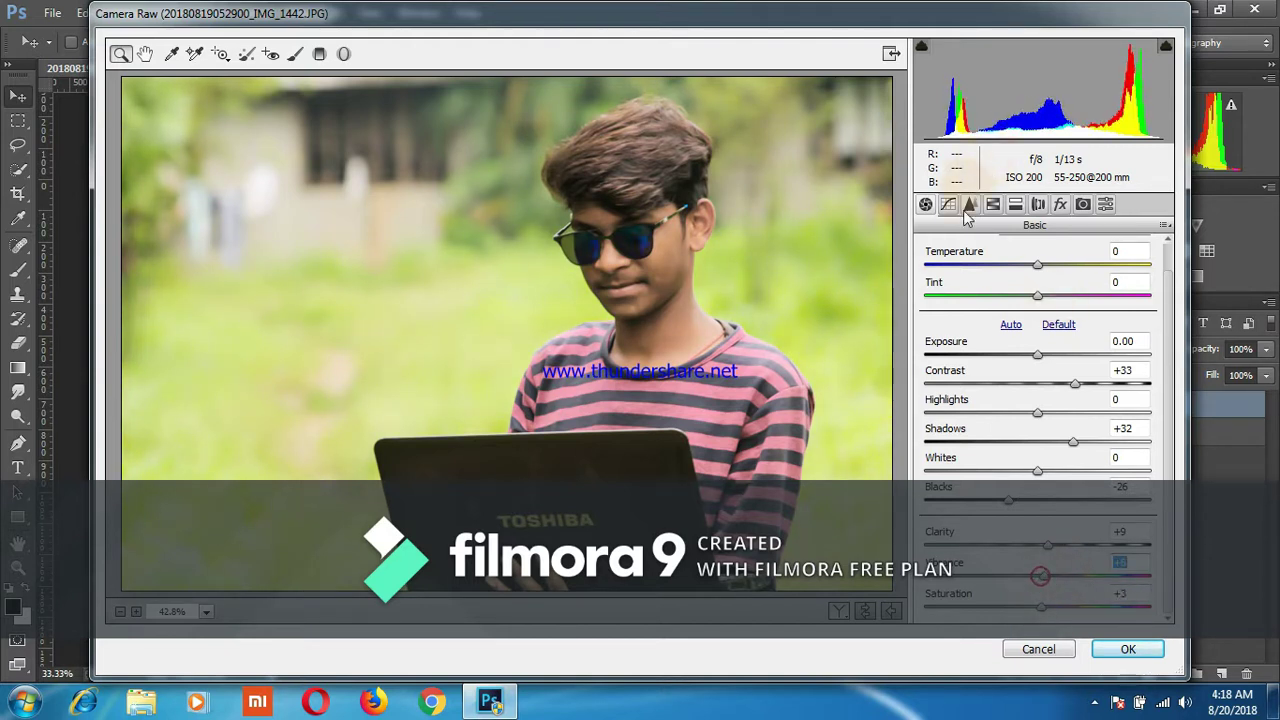
{"action": "left_click", "coordinate": [996, 205]}
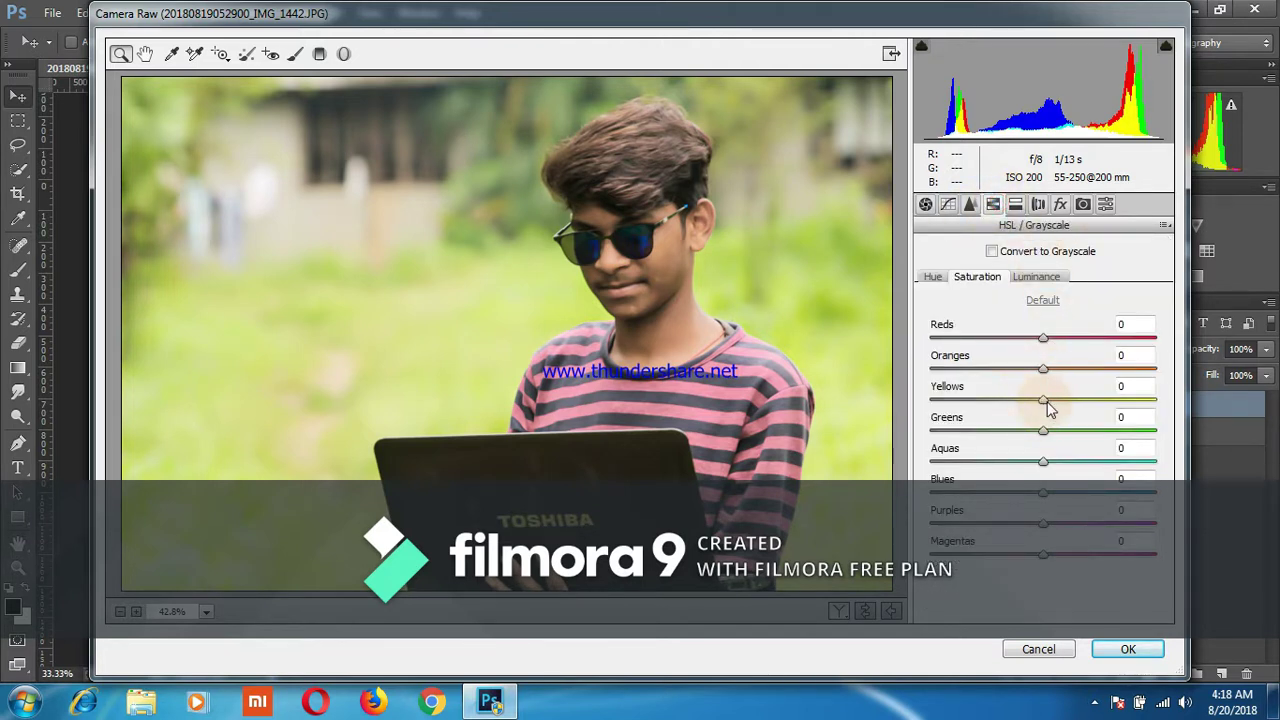
Step: Set Yellows and Greens saturation to -100 and boost Aquas and Blues saturation
{"action": "left_click_drag", "start_coordinate": [1043, 400], "coordinate": [985, 400]}
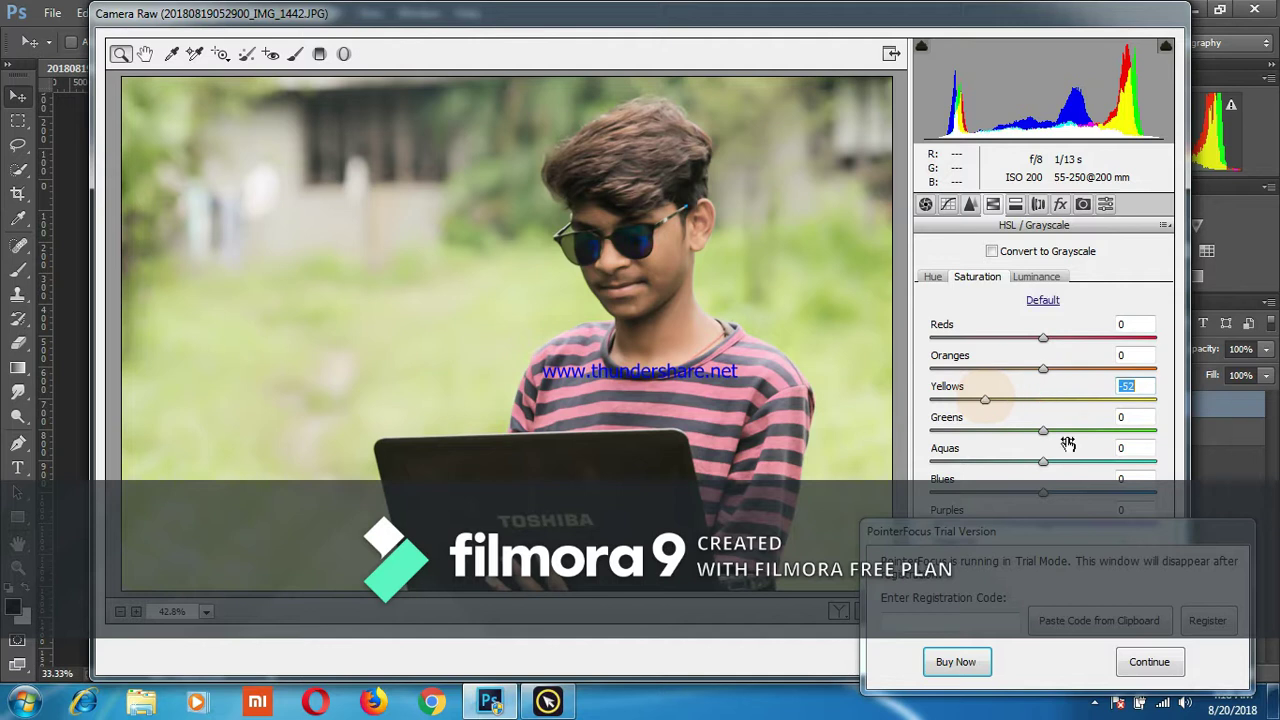
{"action": "left_click", "coordinate": [1128, 660]}
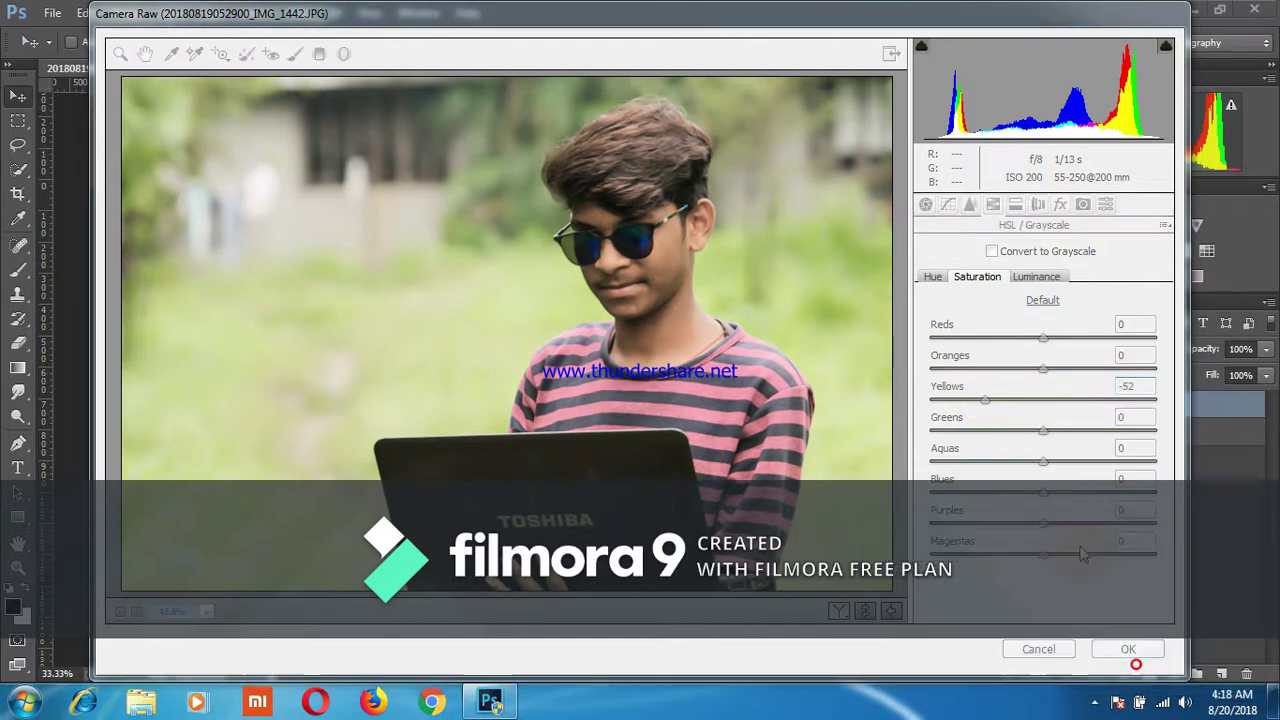
{"action": "left_click", "coordinate": [1043, 474]}
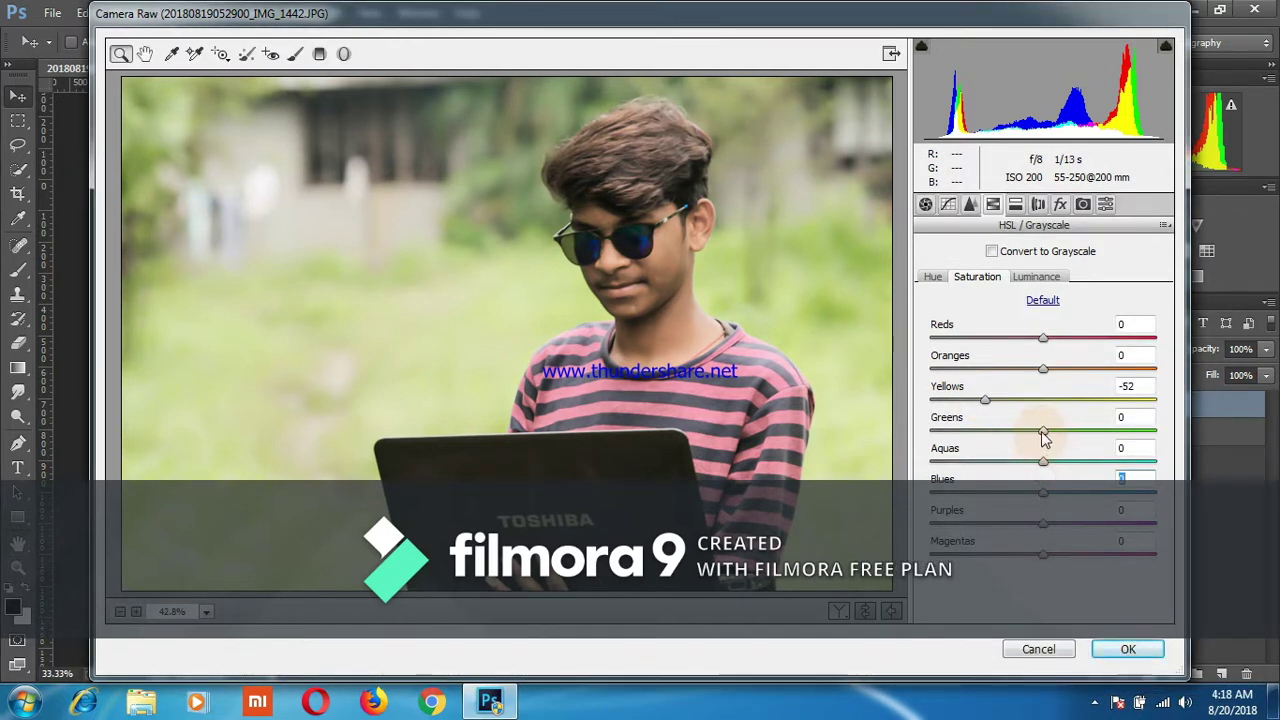
{"action": "left_click_drag", "start_coordinate": [1043, 433], "coordinate": [929, 432]}
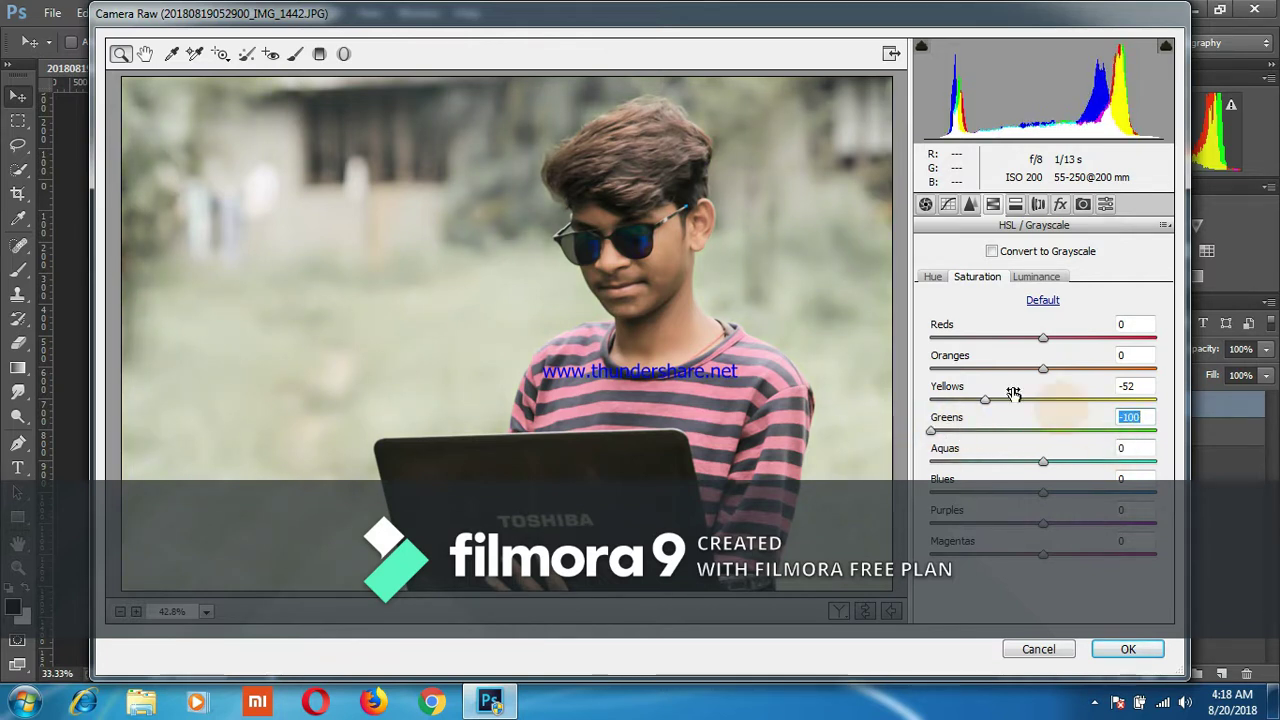
{"action": "left_click_drag", "start_coordinate": [987, 403], "coordinate": [881, 404]}
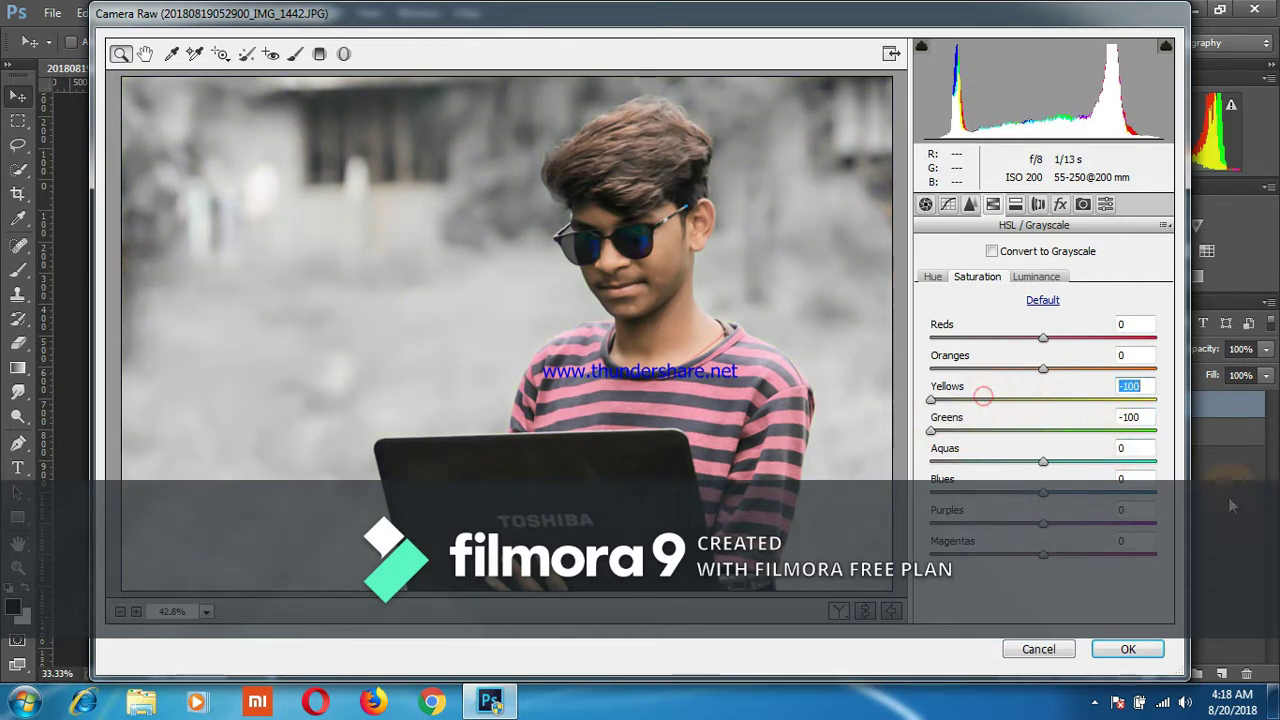
{"action": "left_click_drag", "start_coordinate": [1044, 465], "coordinate": [1066, 474]}
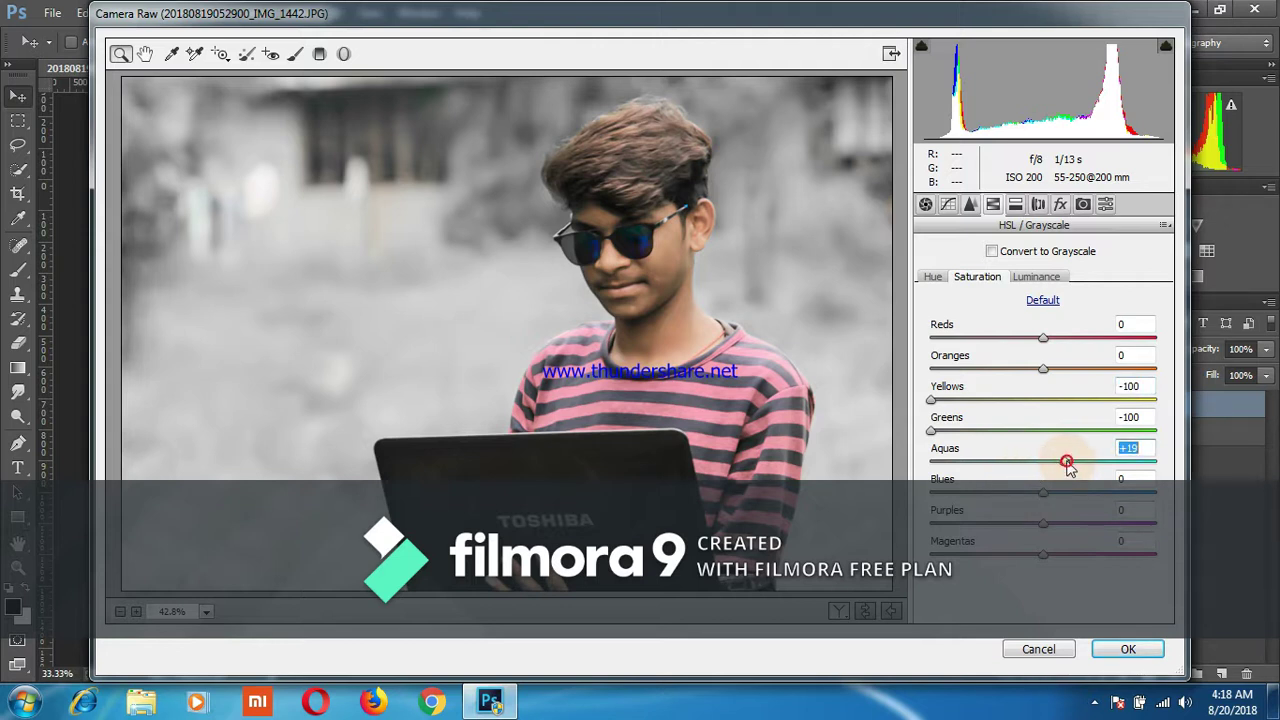
{"action": "left_click_drag", "start_coordinate": [1058, 500], "coordinate": [1071, 499]}
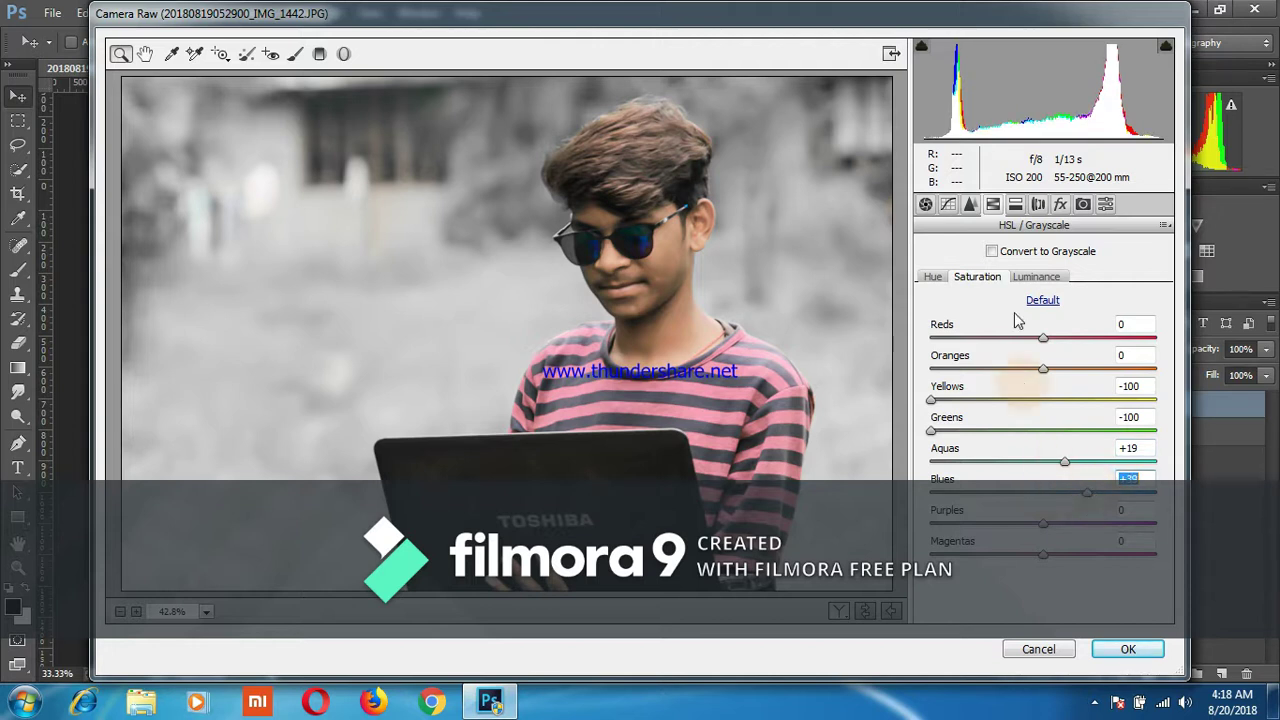
Step: Raise Reds saturation to +63, shift the Blues hue, and apply the edits to Layer 0 copy
{"action": "left_click", "coordinate": [934, 277]}
{"action": "left_click", "coordinate": [975, 277]}
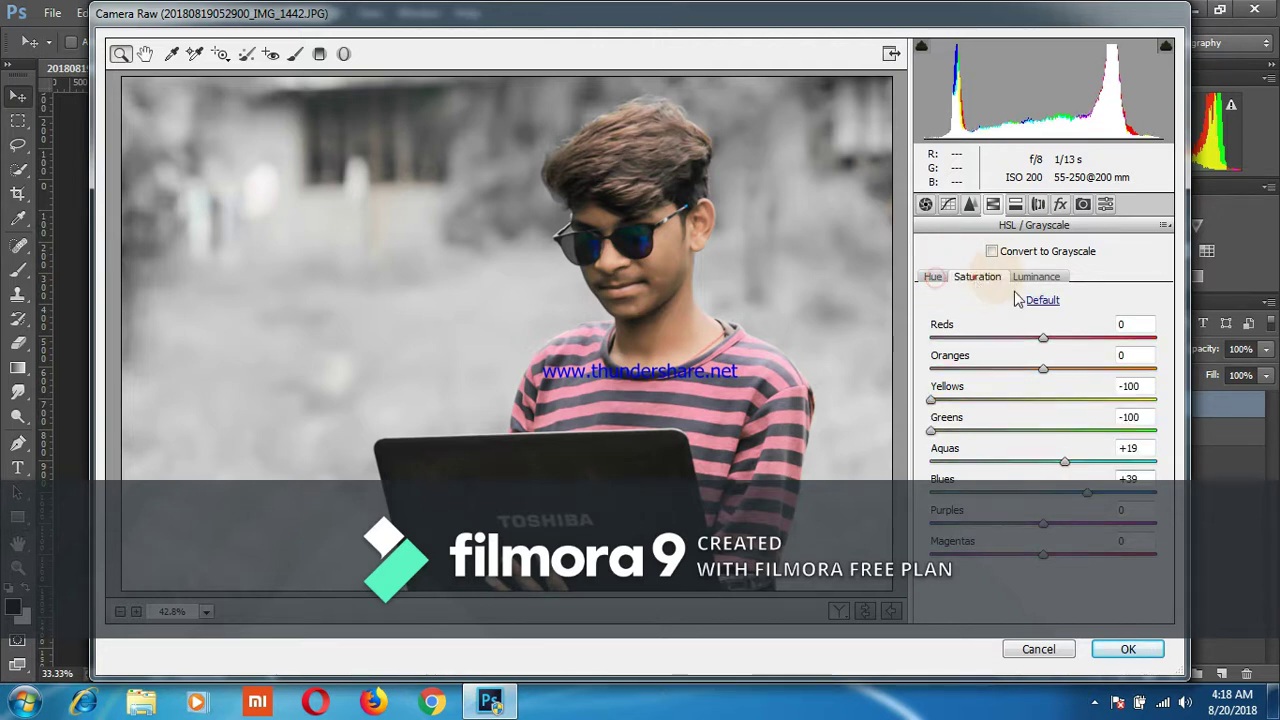
{"action": "left_click_drag", "start_coordinate": [1043, 337], "coordinate": [1183, 360]}
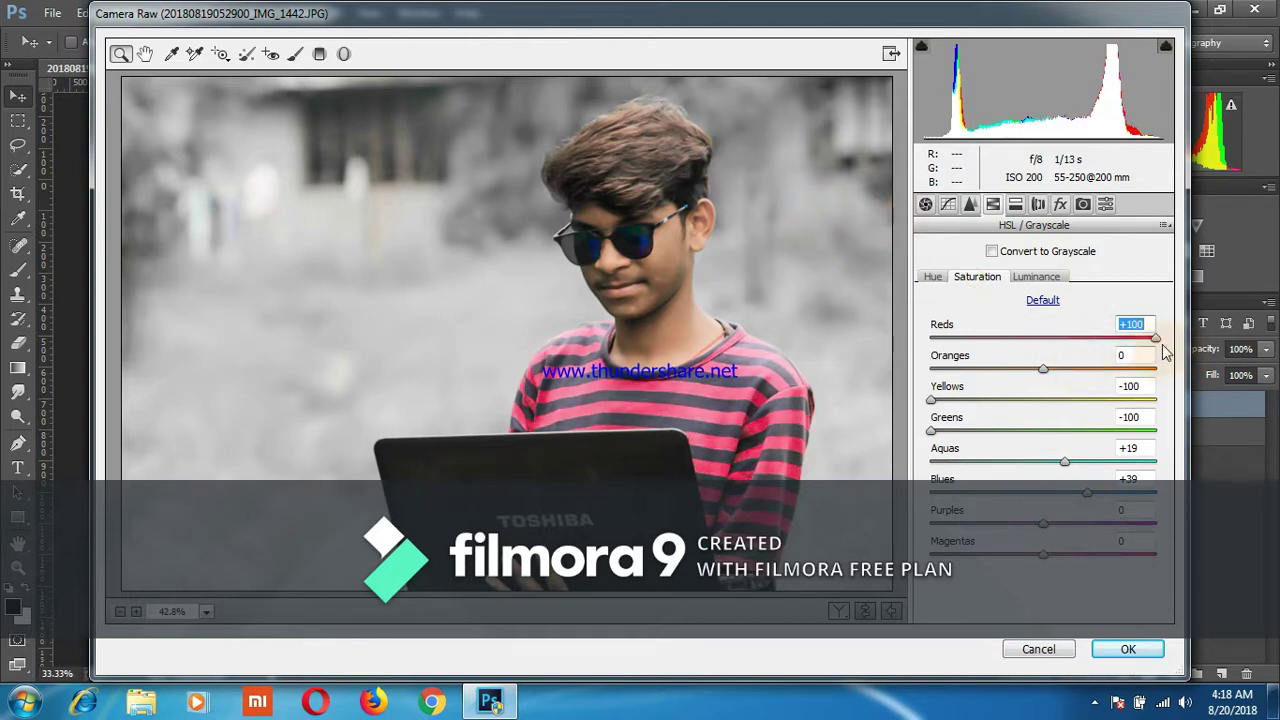
{"action": "left_click_drag", "start_coordinate": [1156, 338], "coordinate": [1118, 340]}
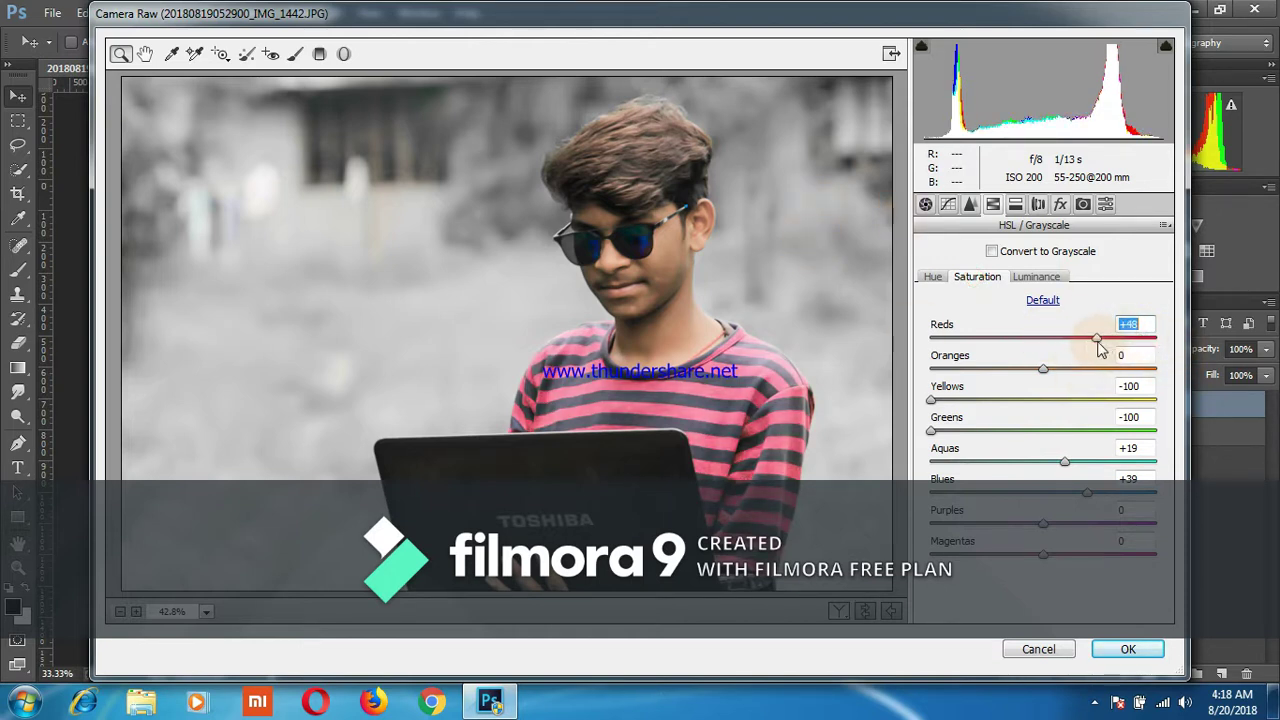
{"action": "left_click", "coordinate": [930, 276]}
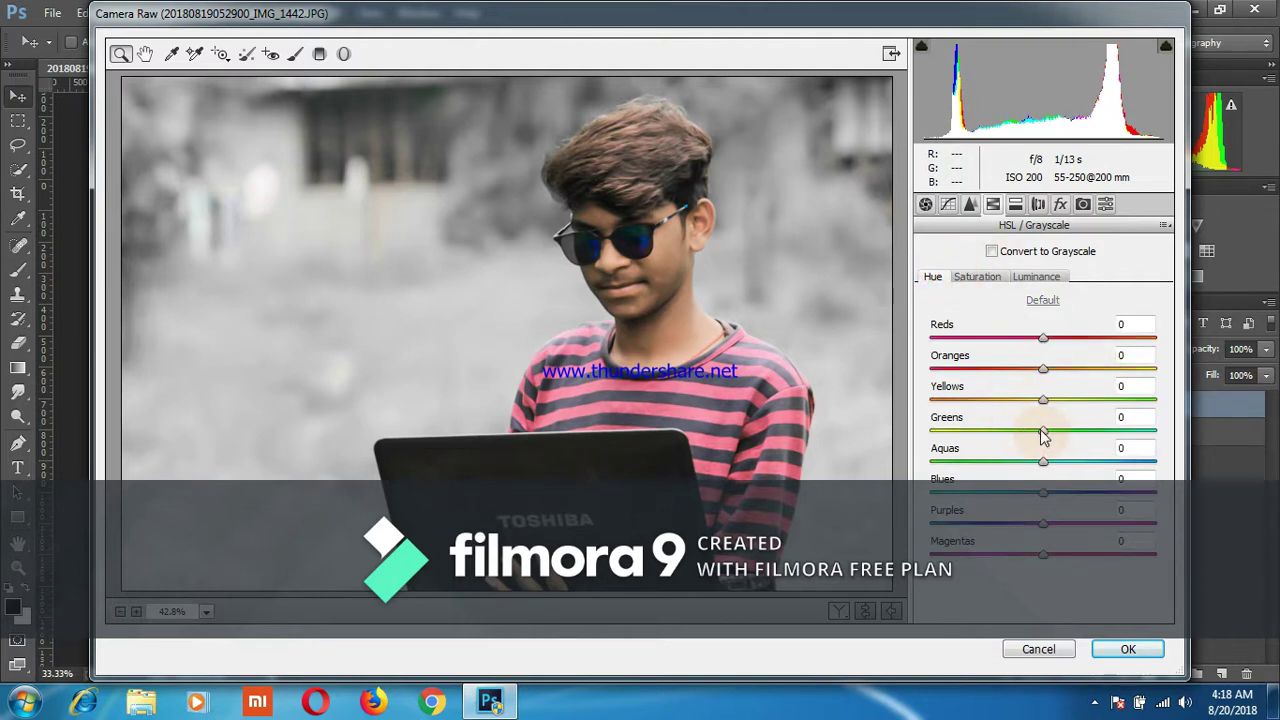
{"action": "left_click_drag", "start_coordinate": [1044, 493], "coordinate": [1019, 493]}
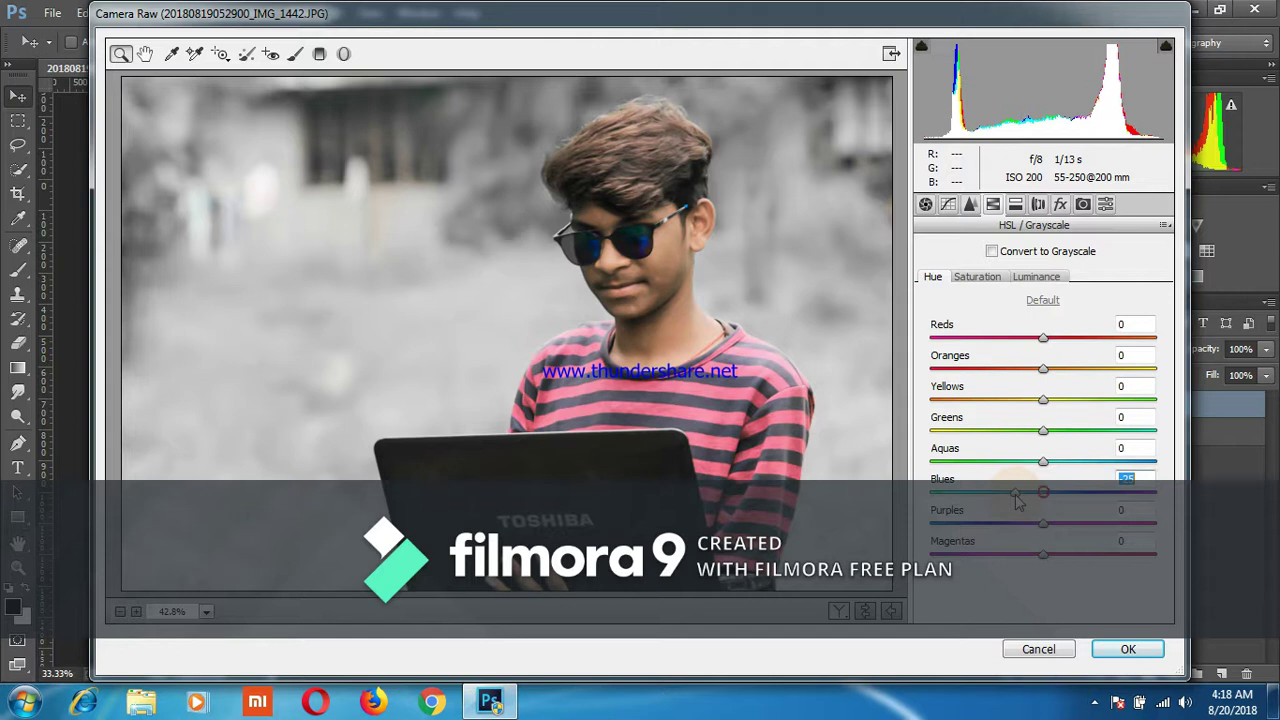
{"action": "left_click", "coordinate": [1050, 353]}
{"action": "left_click", "coordinate": [1116, 650]}
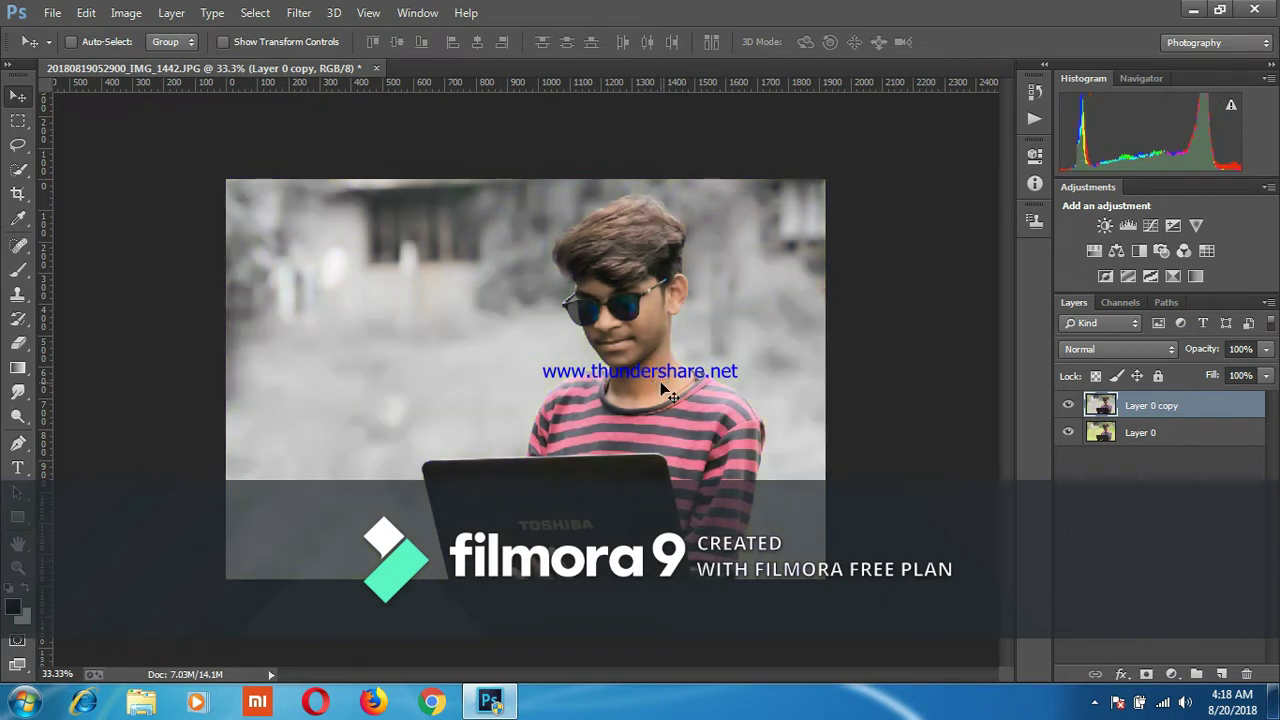
Step: Run Camera Raw again with Temperature -16, Contrast +5, Shadows +7, Clarity +17 and Vibrance +15
{"action": "left_click", "coordinate": [298, 12]}
{"action": "left_click", "coordinate": [440, 121]}
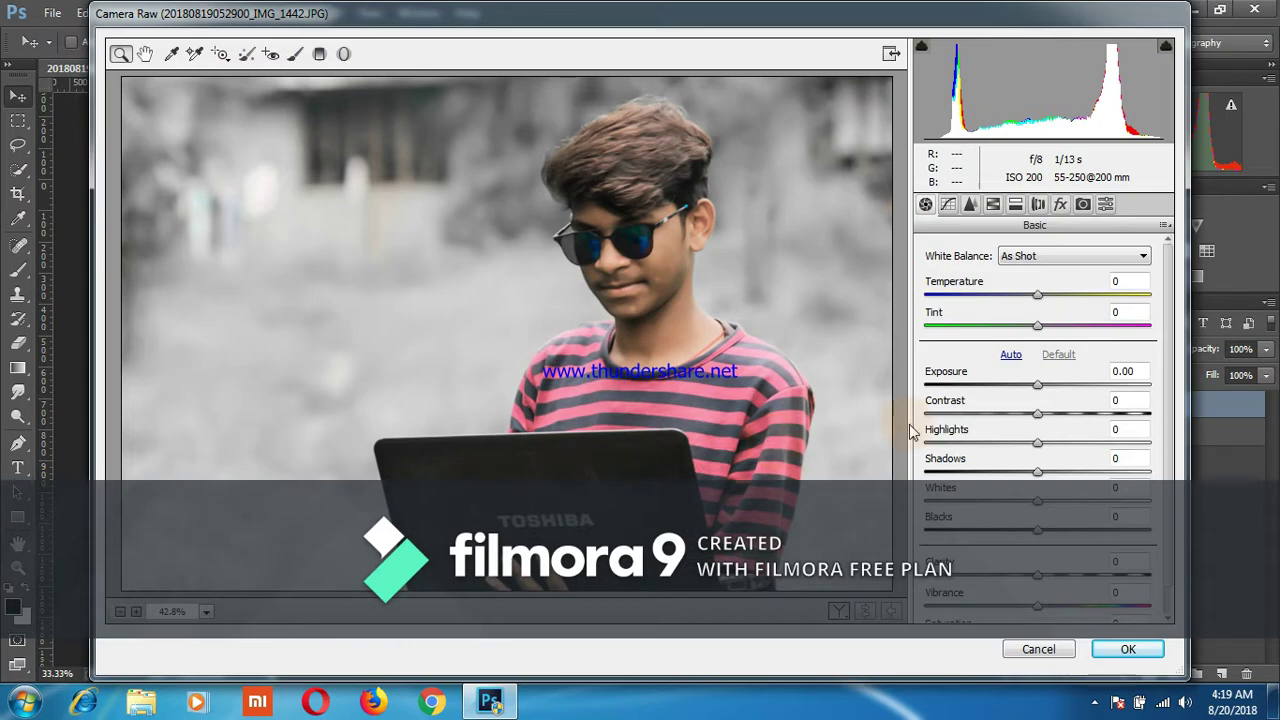
{"action": "left_click", "coordinate": [1041, 413]}
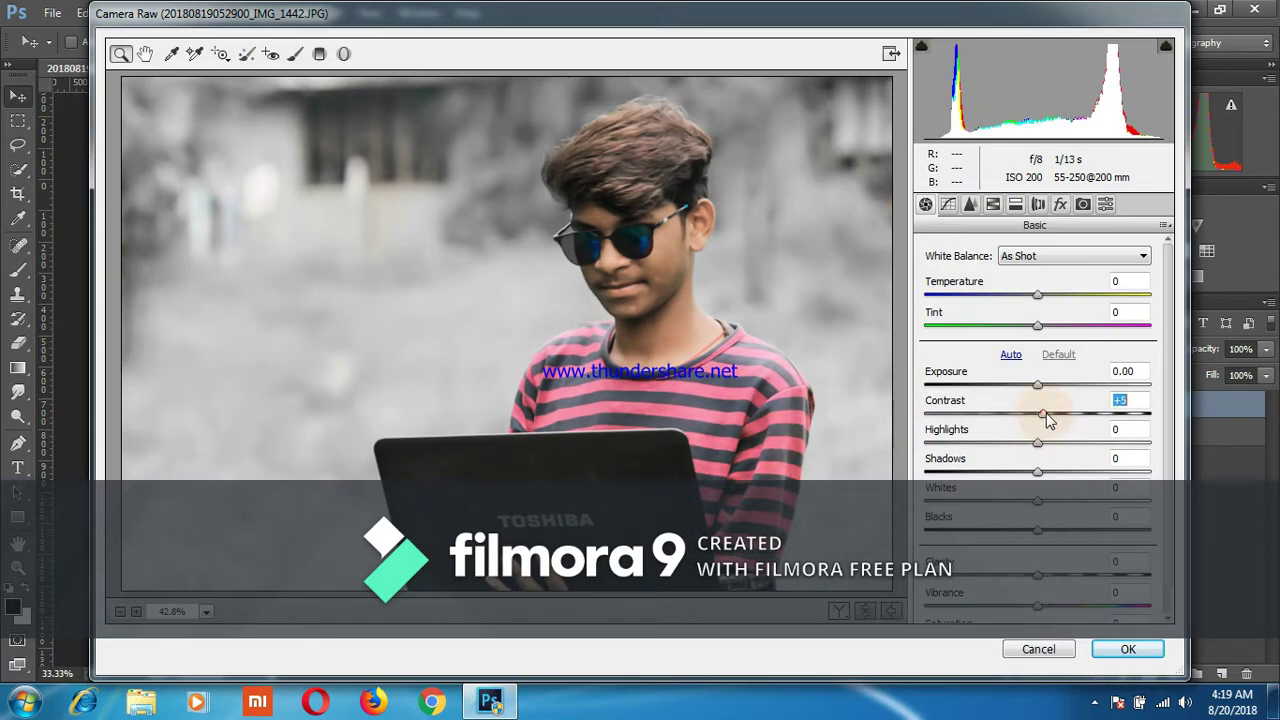
{"action": "left_click", "coordinate": [1044, 472]}
{"action": "mouse_move", "coordinate": [1037, 295]}
{"action": "left_mouse_down"}
{"action": "mouse_move", "coordinate": [1010, 295]}
{"action": "mouse_move", "coordinate": [1032, 301]}
{"action": "mouse_move", "coordinate": [1020, 306]}
{"action": "left_mouse_up"}
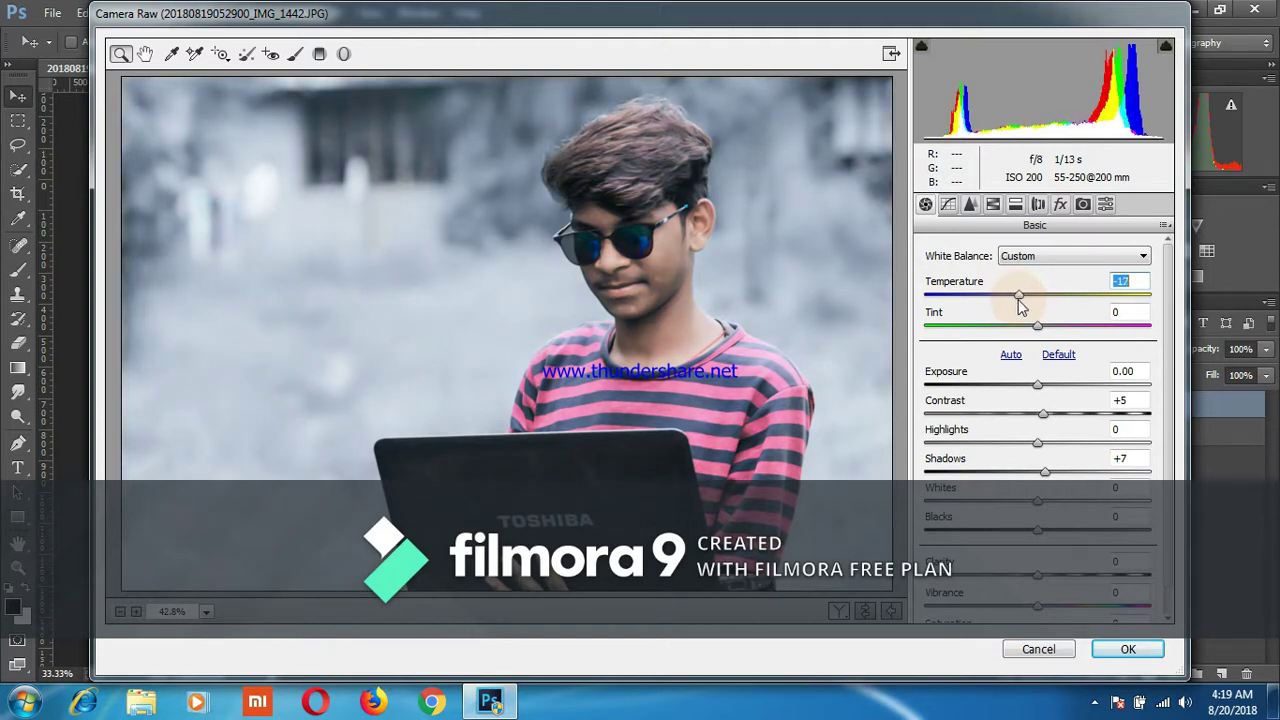
{"action": "left_click_drag", "start_coordinate": [1027, 296], "coordinate": [1020, 297]}
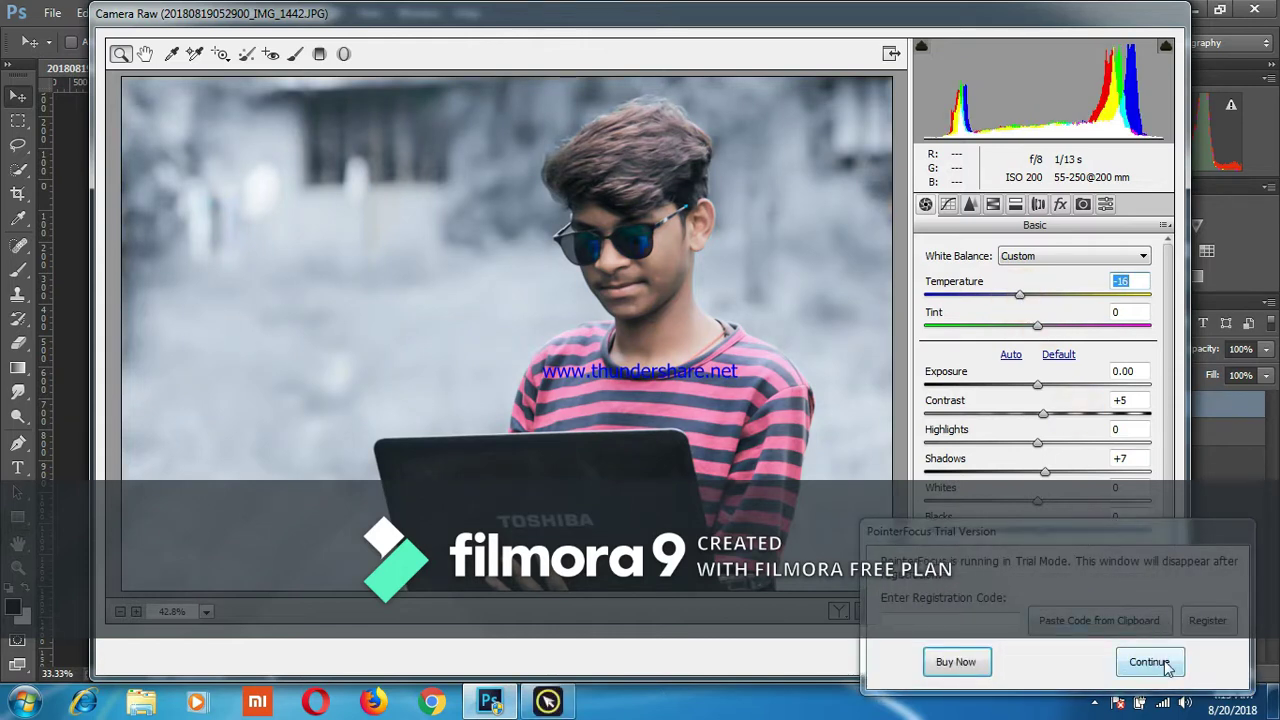
{"action": "left_click", "coordinate": [1150, 662]}
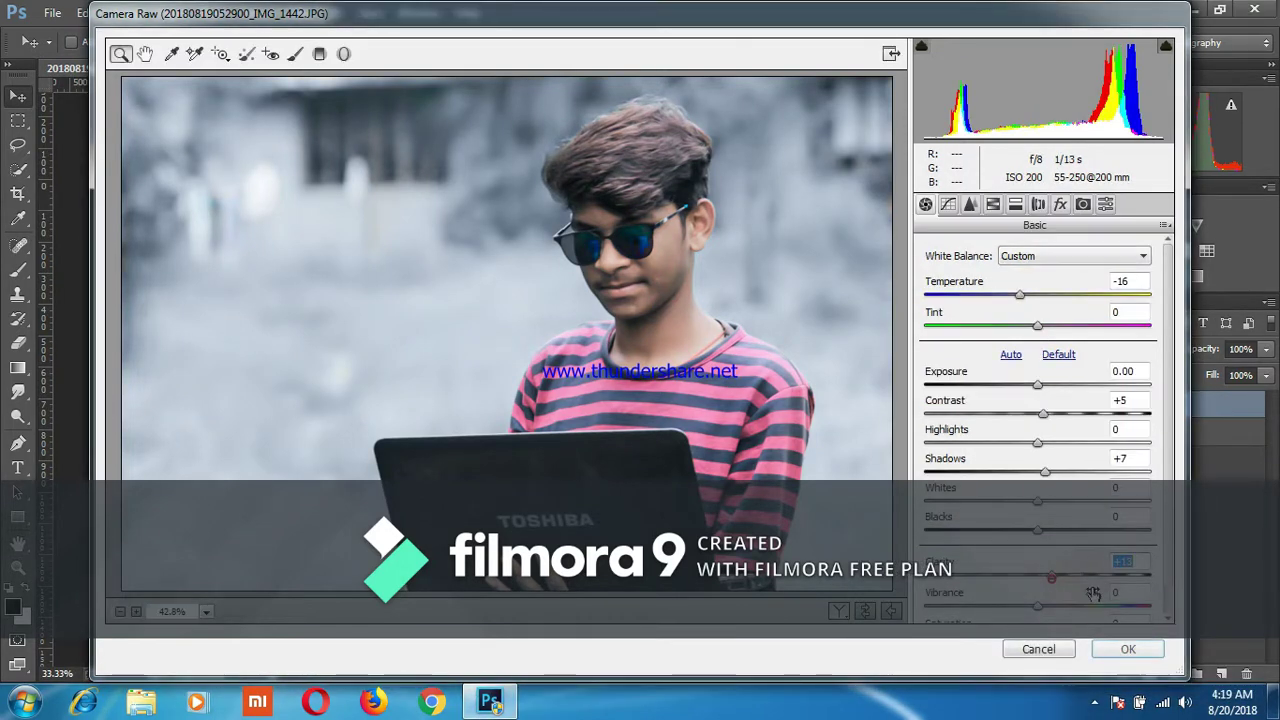
{"action": "left_click", "coordinate": [1052, 578]}
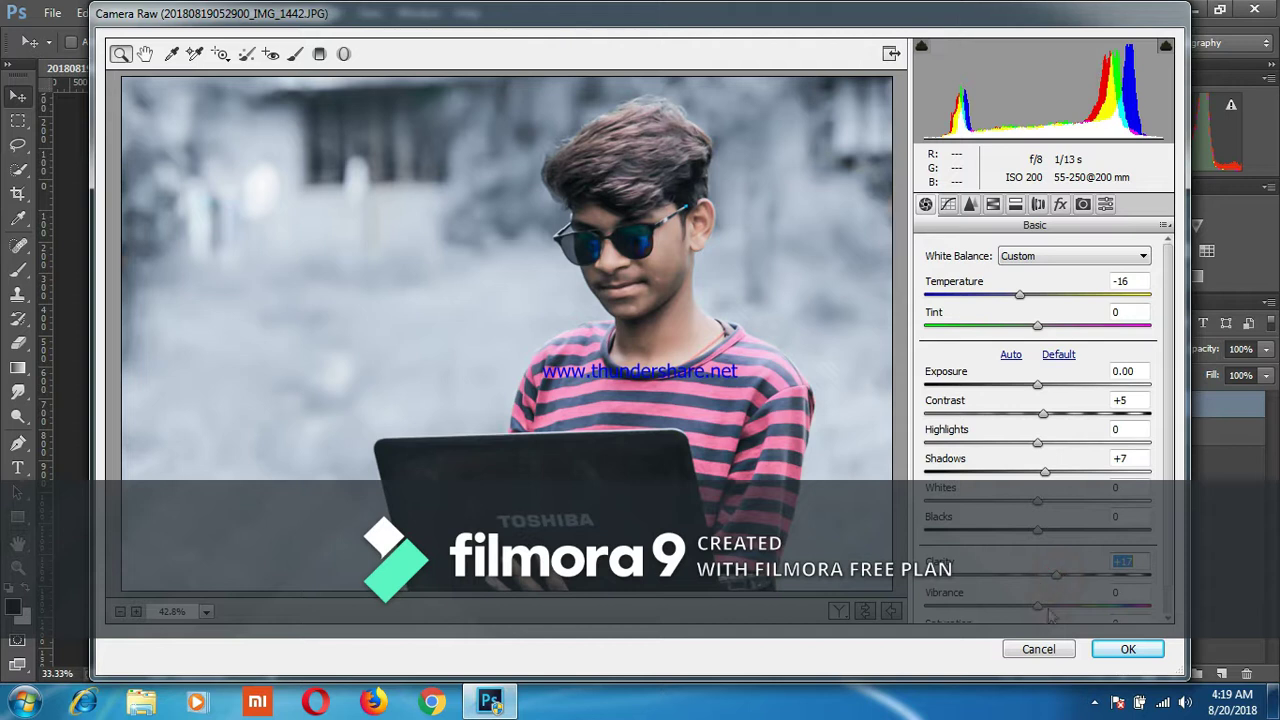
{"action": "left_click_drag", "start_coordinate": [1037, 605], "coordinate": [1051, 604]}
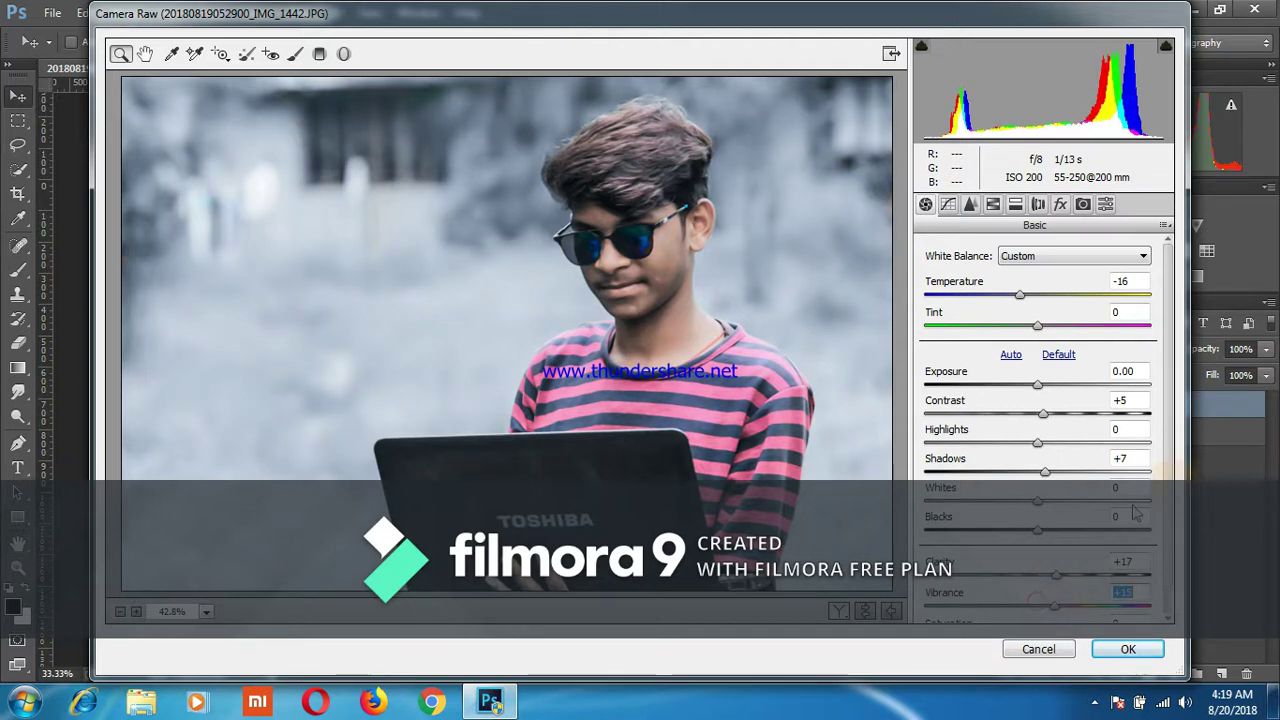
{"action": "scroll", "coordinate": [1107, 518], "scroll_direction": "down", "scroll_amount": 1}
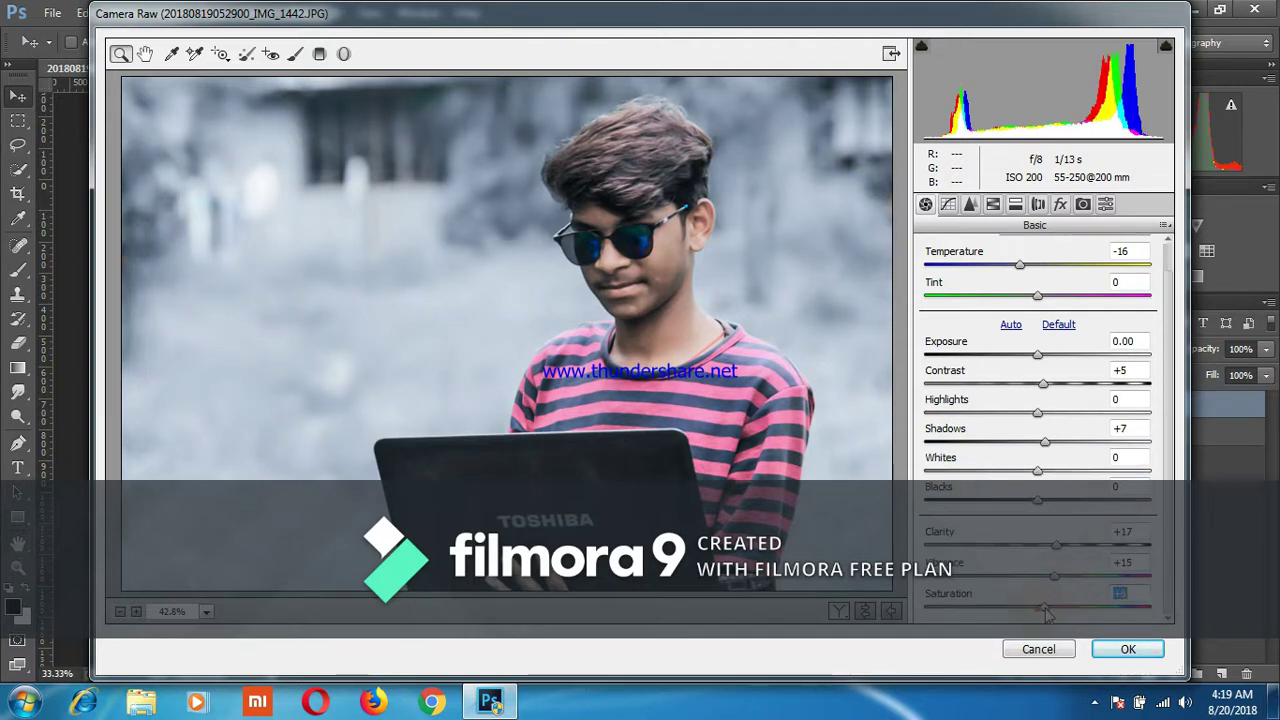
Step: Boost Blues and Aquas saturation, shift Blues hue, lift Aquas luminance to +10, and apply
{"action": "left_click", "coordinate": [993, 206]}
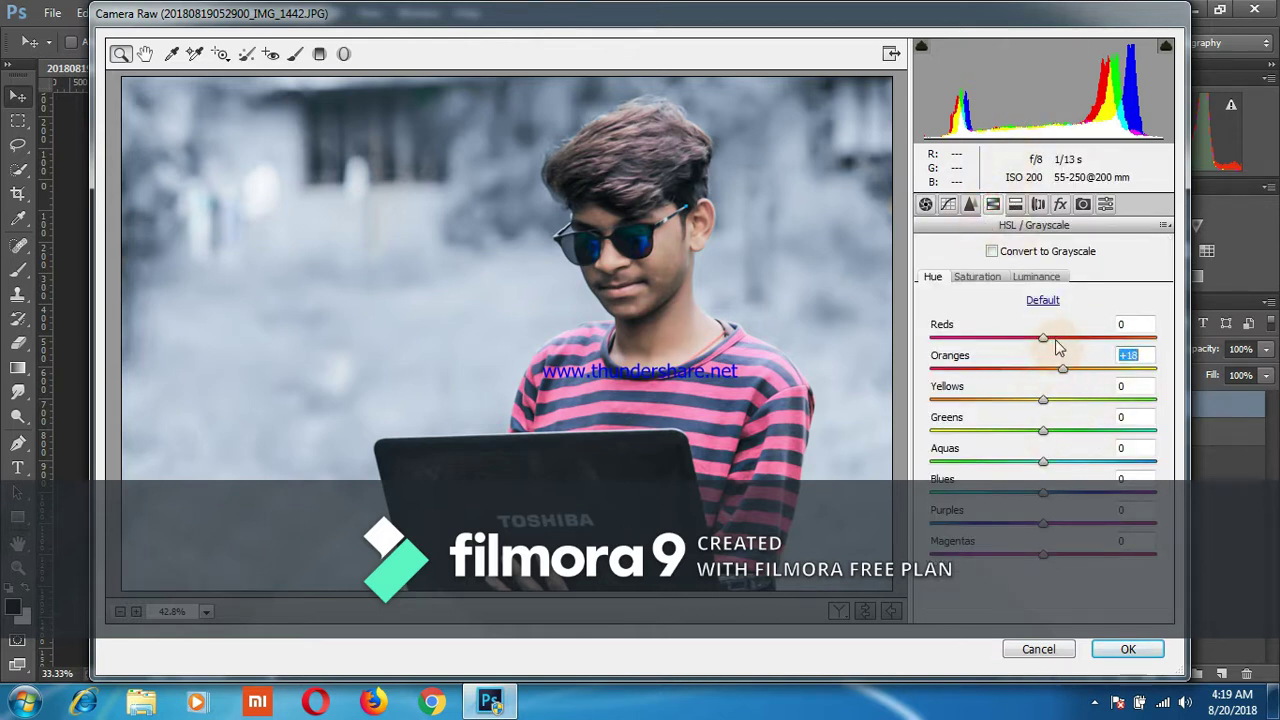
{"action": "left_click", "coordinate": [980, 276]}
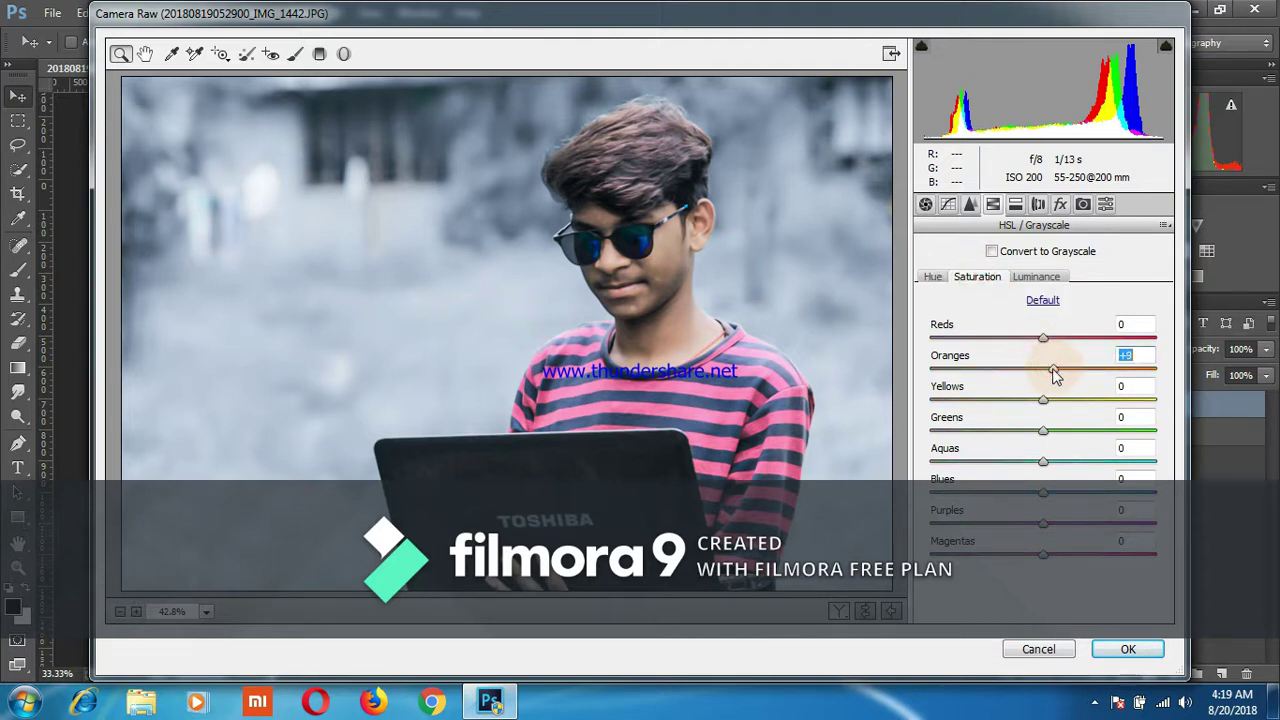
{"action": "mouse_move", "coordinate": [1045, 493]}
{"action": "left_mouse_down"}
{"action": "mouse_move", "coordinate": [1074, 488]}
{"action": "mouse_move", "coordinate": [1052, 462]}
{"action": "left_mouse_up"}
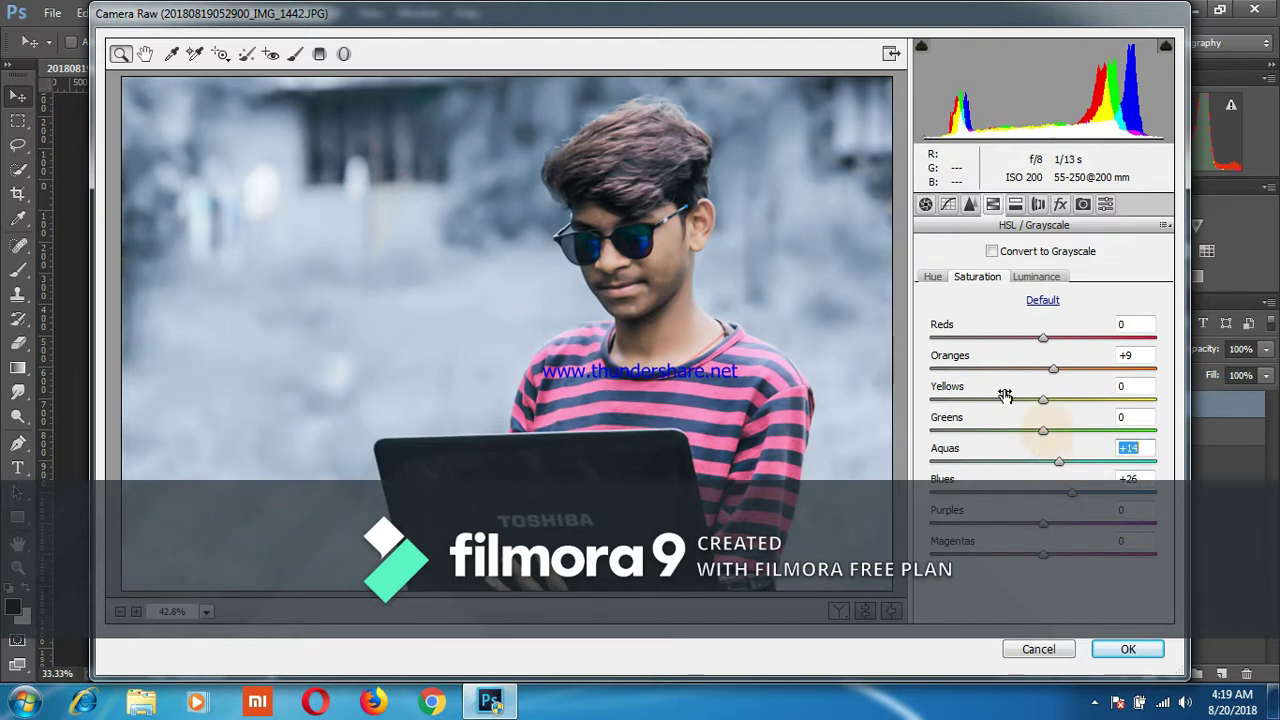
{"action": "left_click", "coordinate": [931, 279]}
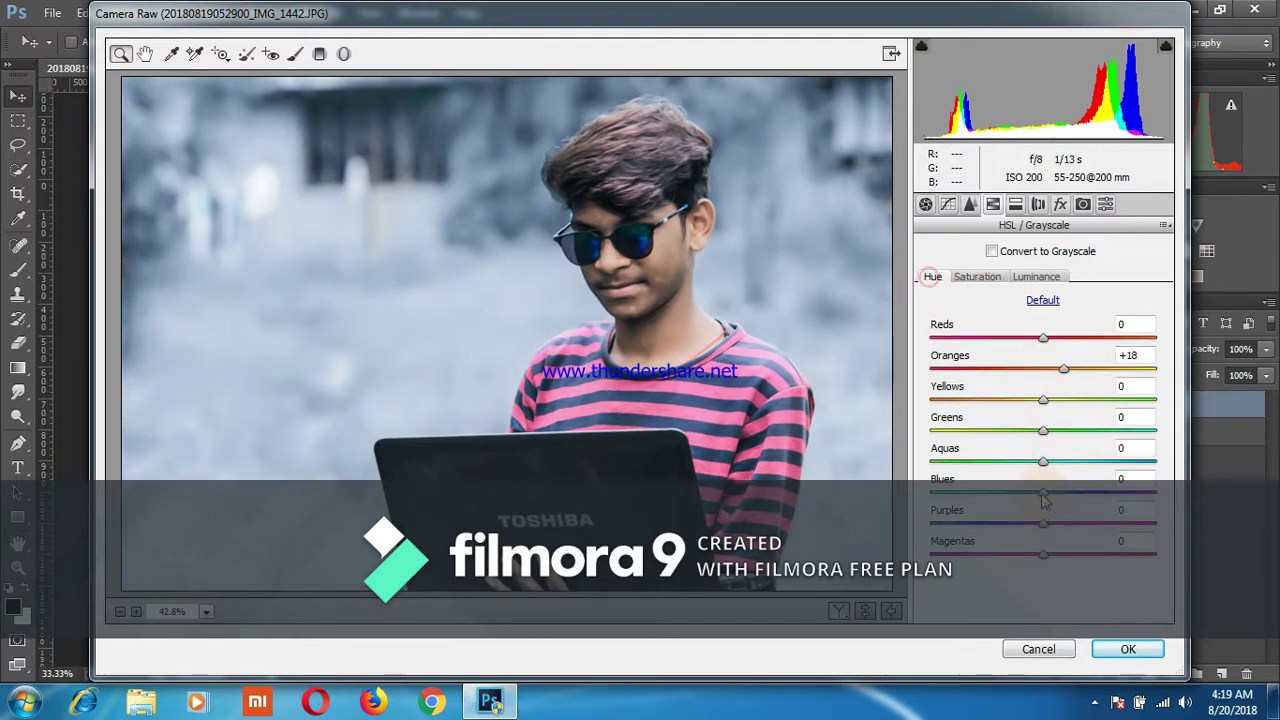
{"action": "left_click_drag", "start_coordinate": [1041, 494], "coordinate": [1033, 496]}
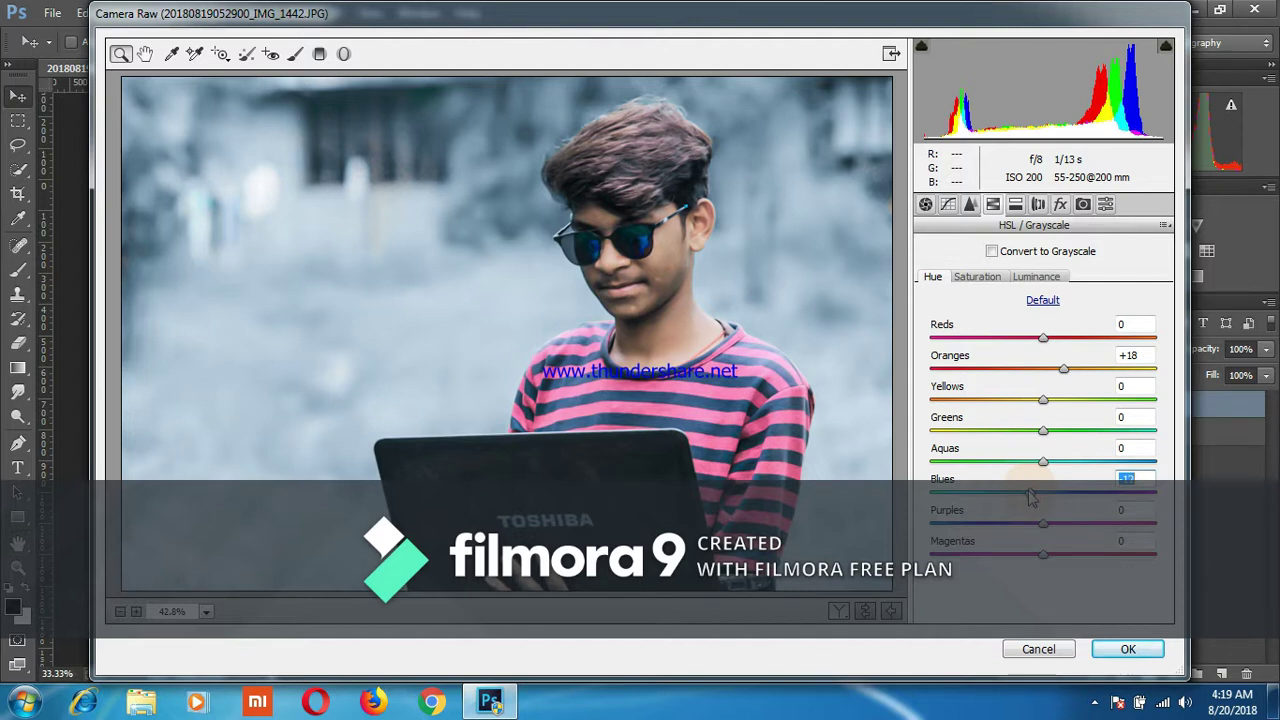
{"action": "left_click", "coordinate": [1035, 277]}
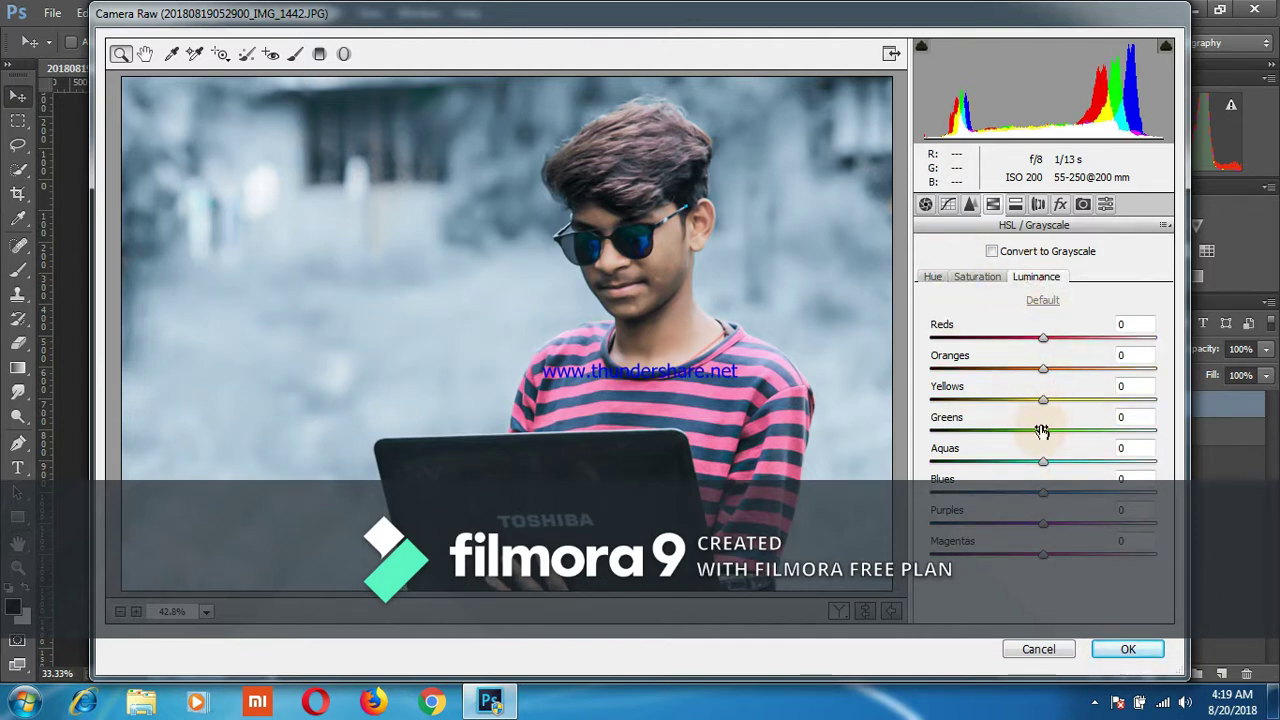
{"action": "mouse_move", "coordinate": [1043, 399]}
{"action": "left_mouse_down"}
{"action": "mouse_move", "coordinate": [1061, 400]}
{"action": "mouse_move", "coordinate": [1038, 400]}
{"action": "left_mouse_up"}
{"action": "mouse_move", "coordinate": [1043, 461]}
{"action": "left_mouse_down"}
{"action": "mouse_move", "coordinate": [1055, 461]}
{"action": "mouse_move", "coordinate": [1055, 492]}
{"action": "left_mouse_up"}
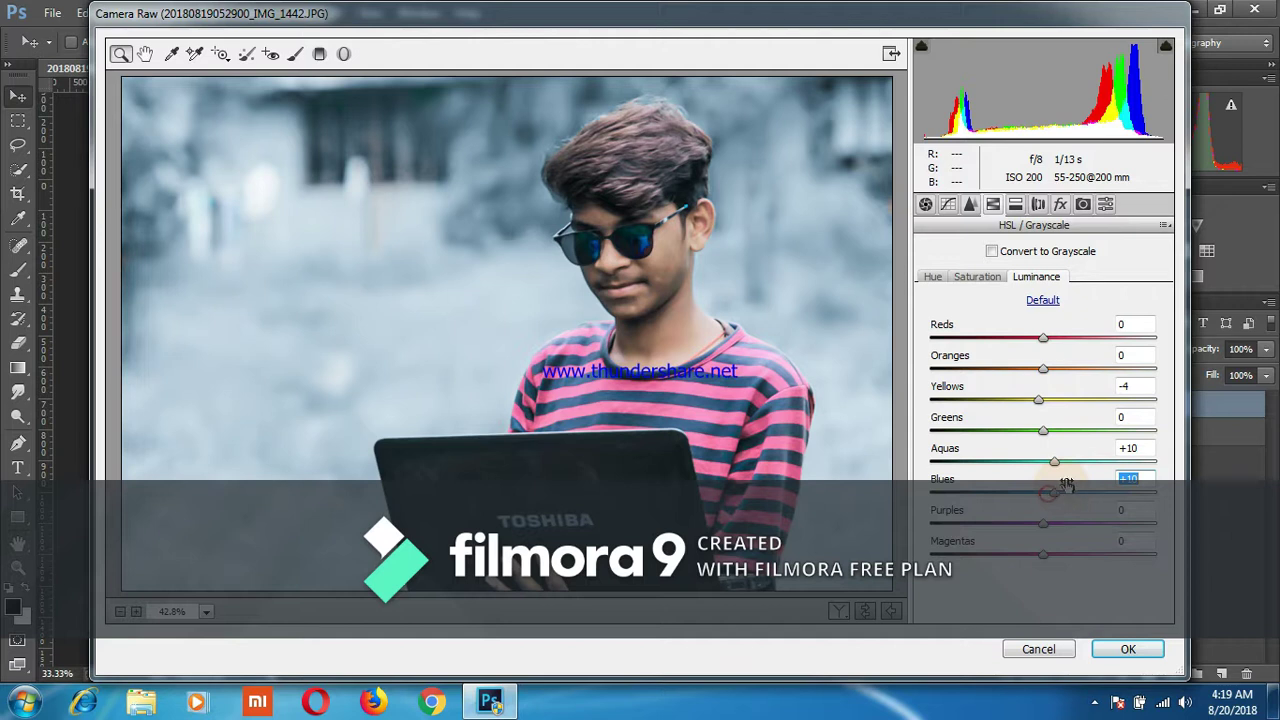
{"action": "left_click", "coordinate": [1128, 650]}
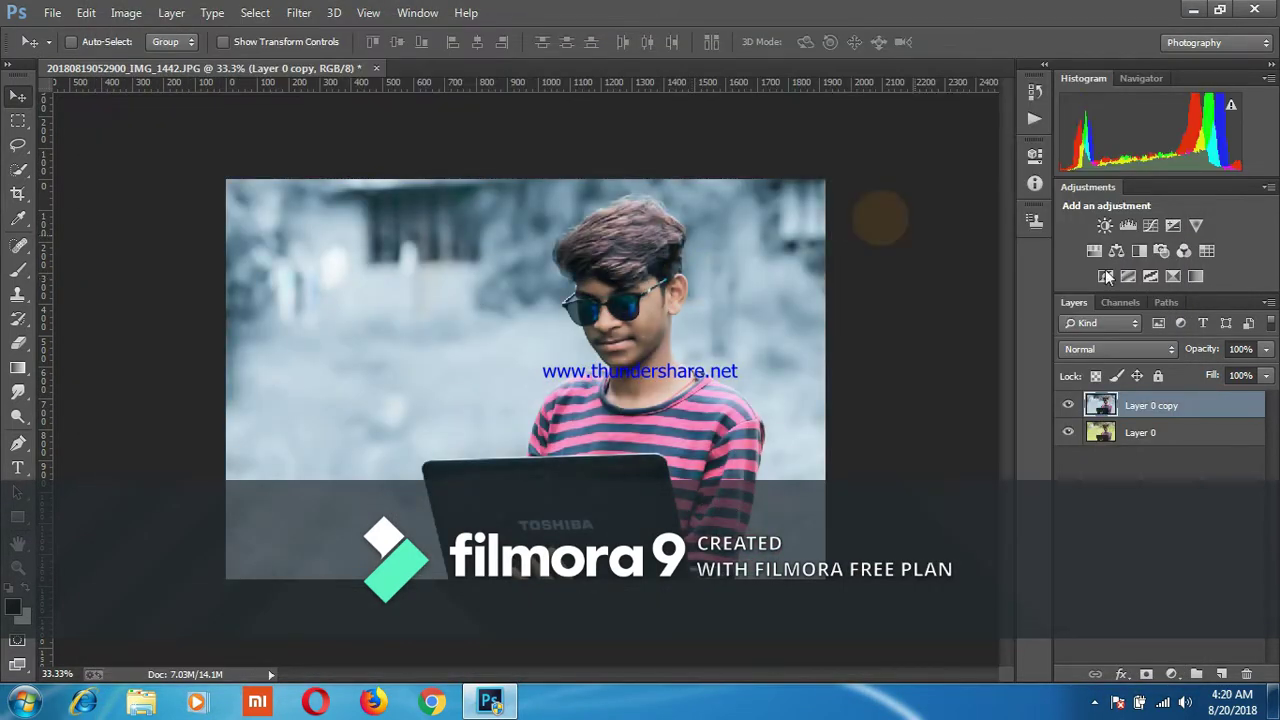
Step: Place the square png from Downloads as an embedded layer over the photo
{"action": "left_click", "coordinate": [53, 13]}
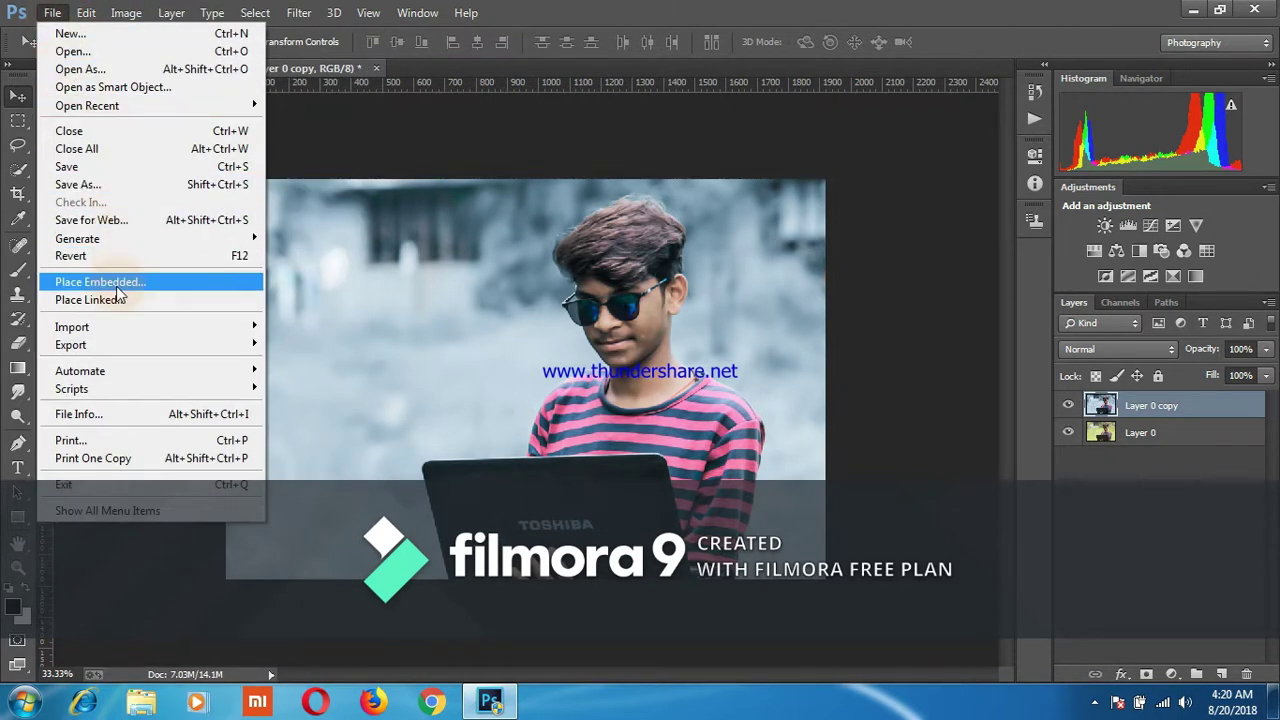
{"action": "left_click", "coordinate": [116, 284]}
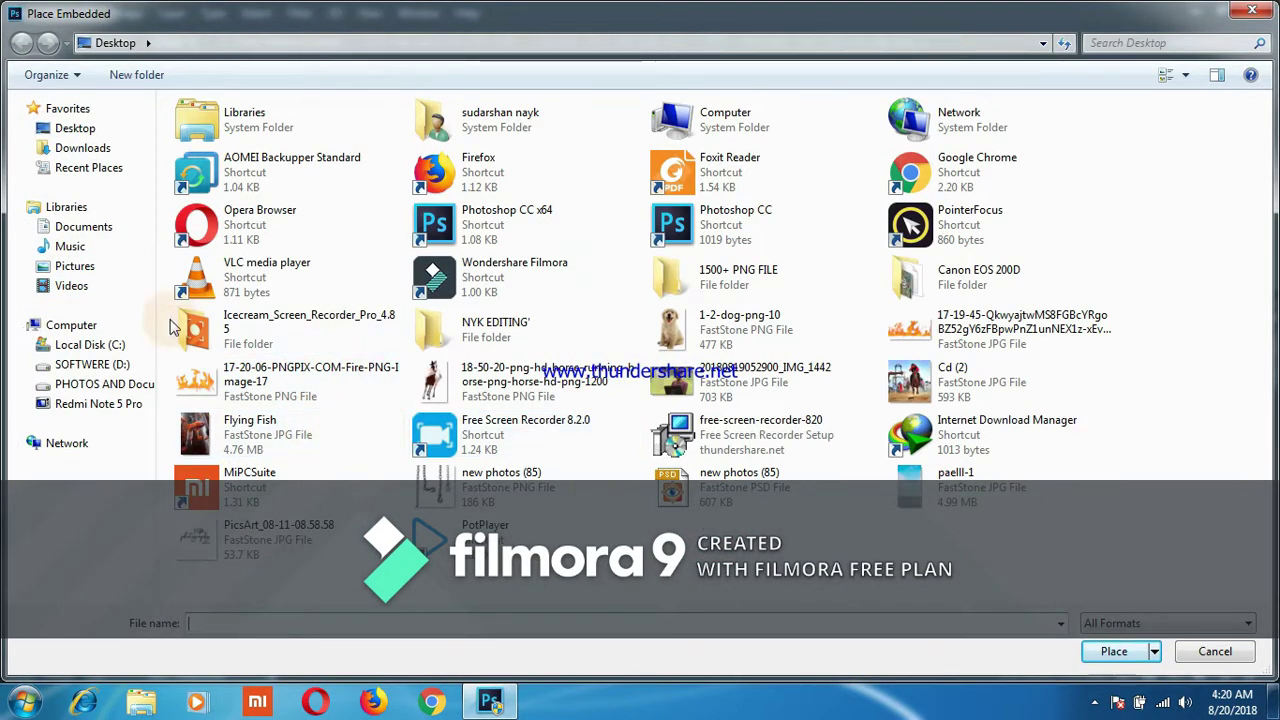
{"action": "left_click", "coordinate": [88, 148]}
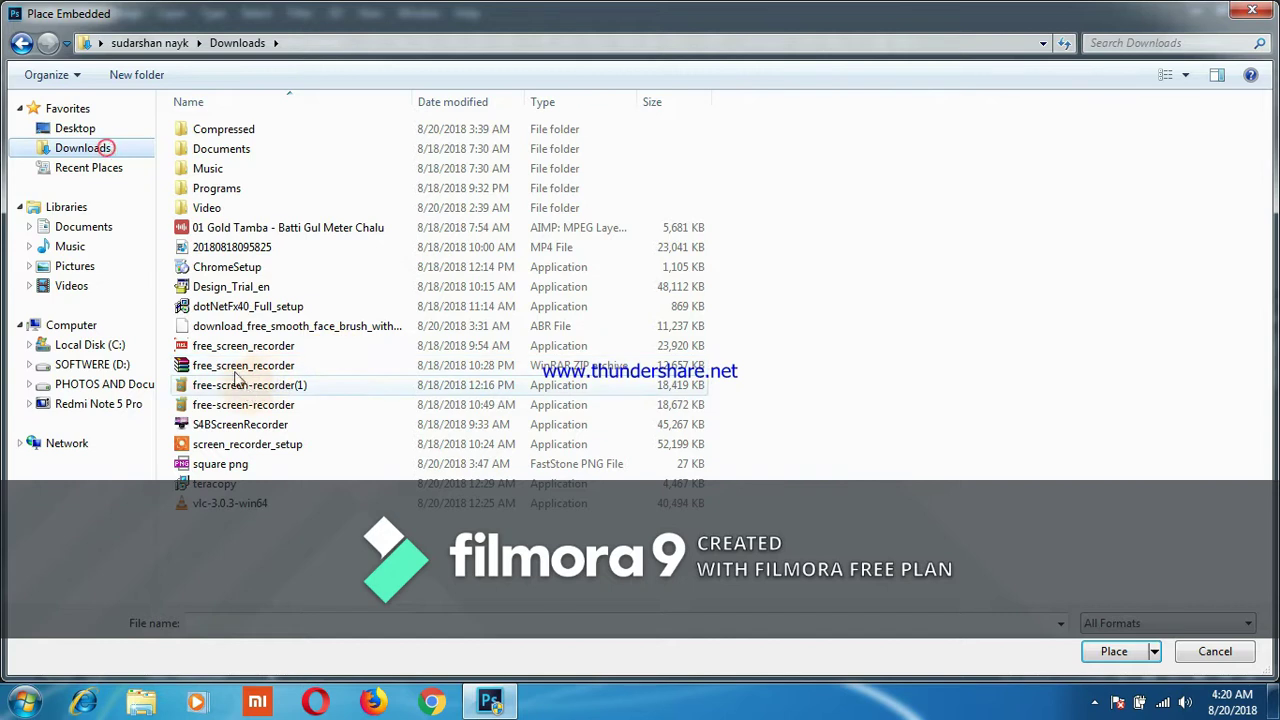
{"action": "left_click", "coordinate": [256, 466]}
{"action": "double_click", "coordinate": [256, 466]}
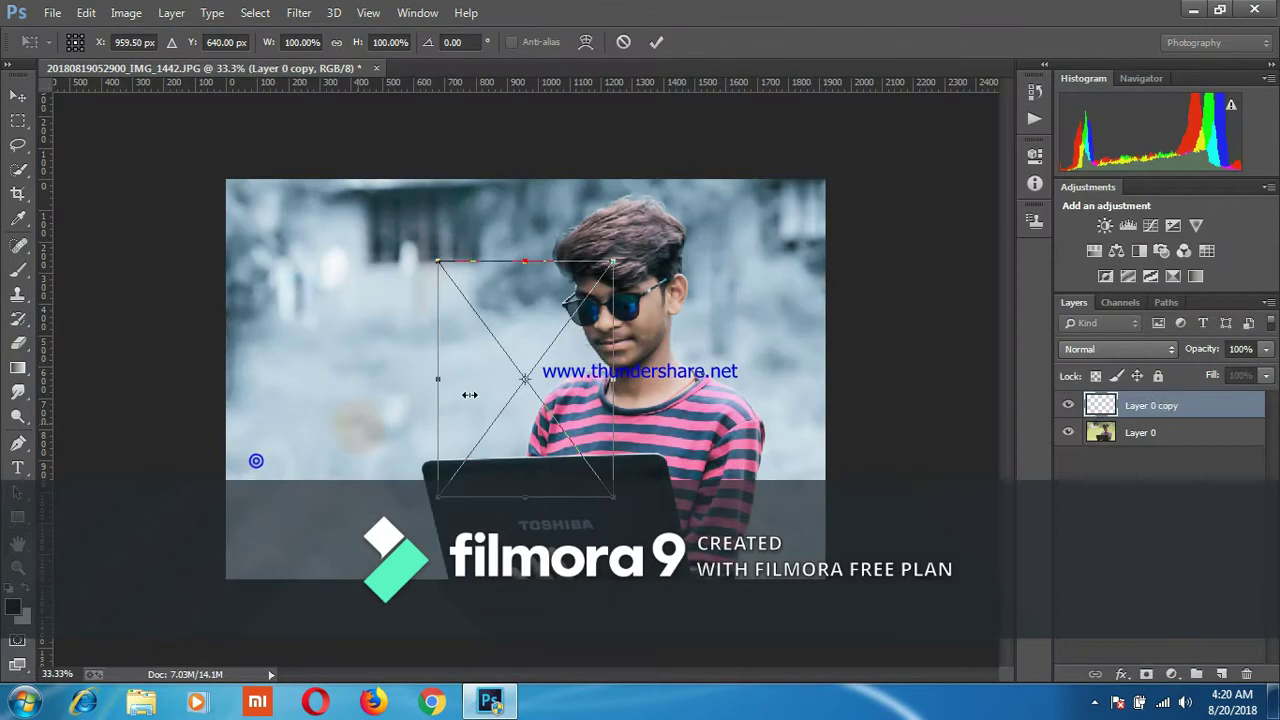
Step: Stretch the square png frame to the full photo height and rotate it about 37°
{"action": "left_click_drag", "start_coordinate": [613, 260], "coordinate": [636, 238]}
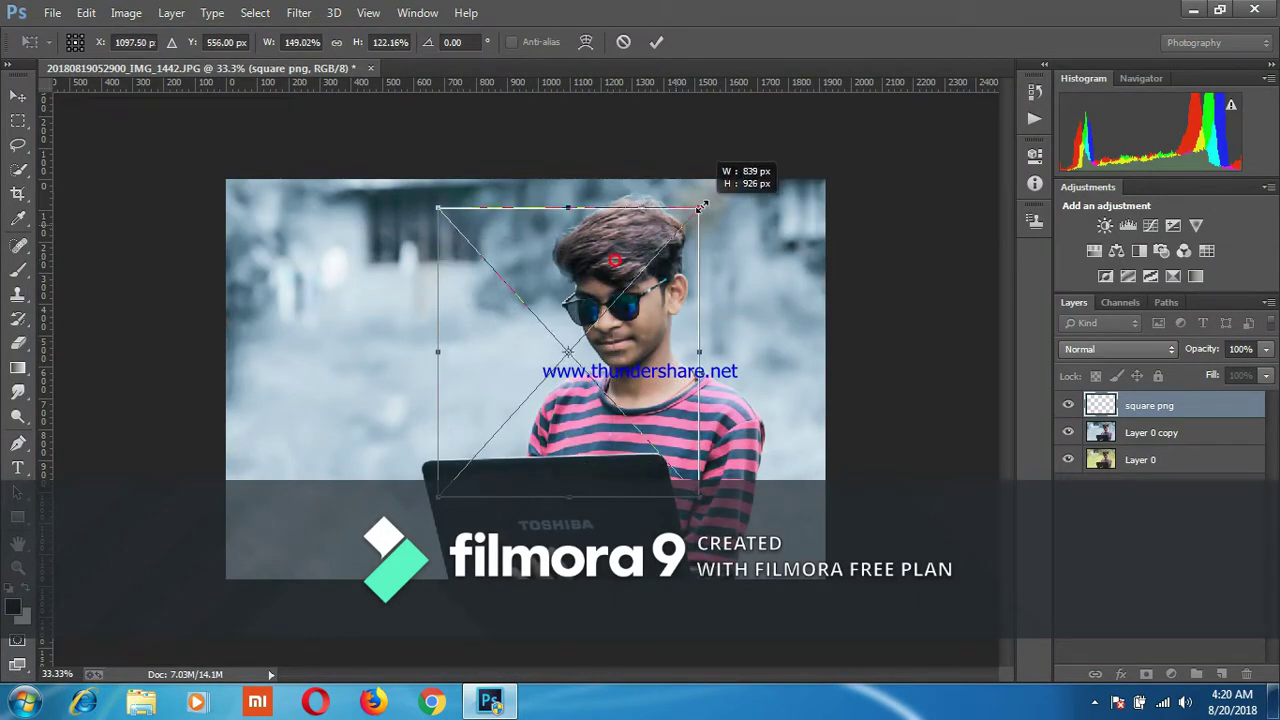
{"action": "left_click_drag", "start_coordinate": [538, 235], "coordinate": [537, 181]}
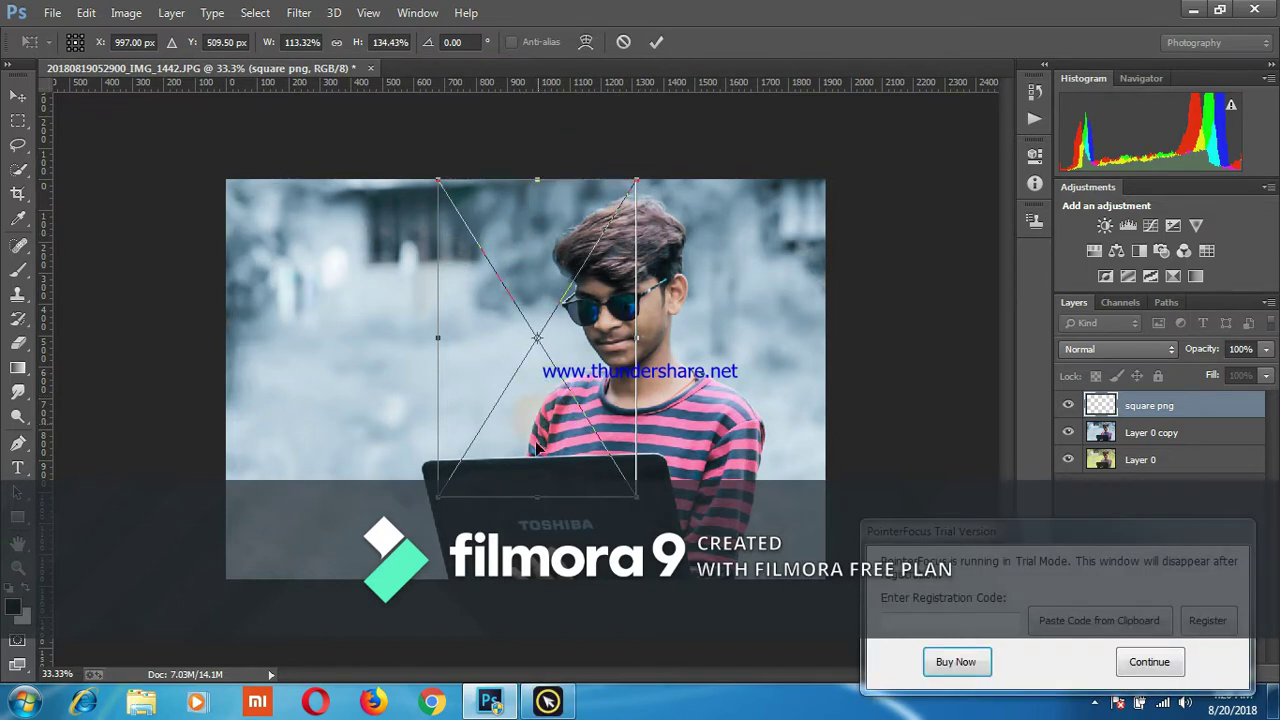
{"action": "left_click_drag", "start_coordinate": [537, 500], "coordinate": [541, 584]}
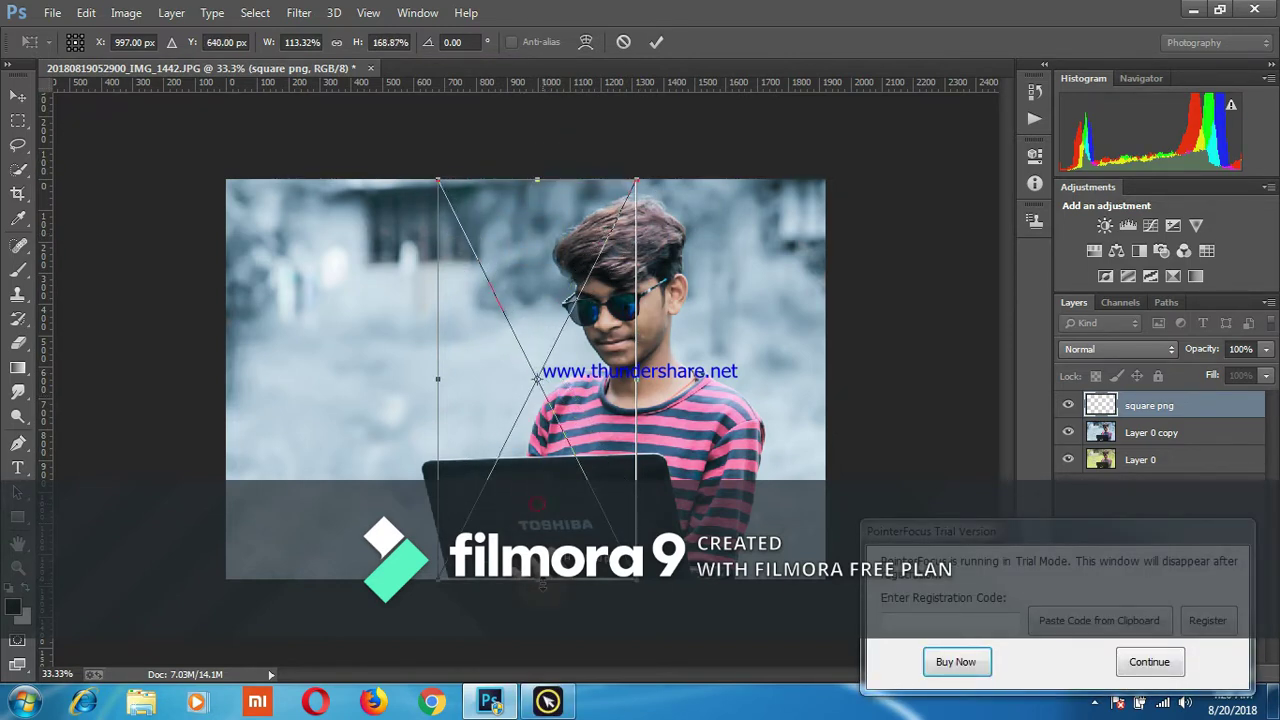
{"action": "left_click", "coordinate": [1155, 665]}
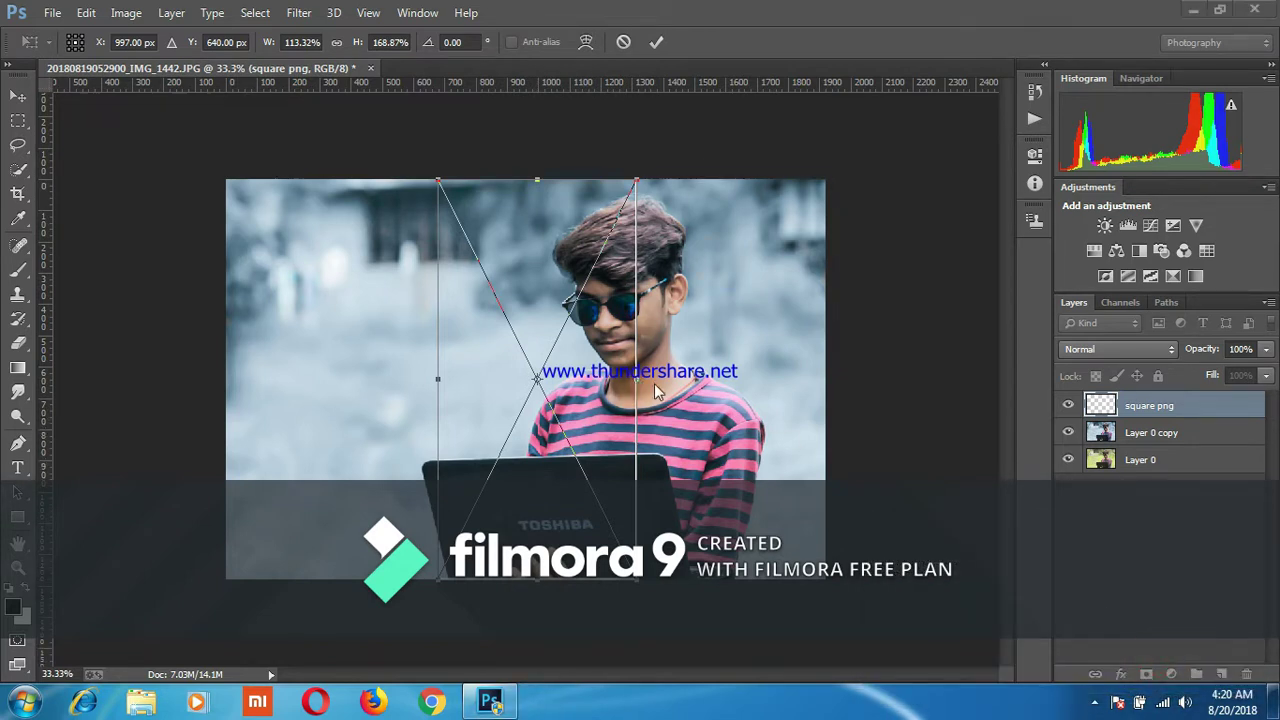
{"action": "left_click_drag", "start_coordinate": [636, 379], "coordinate": [759, 377]}
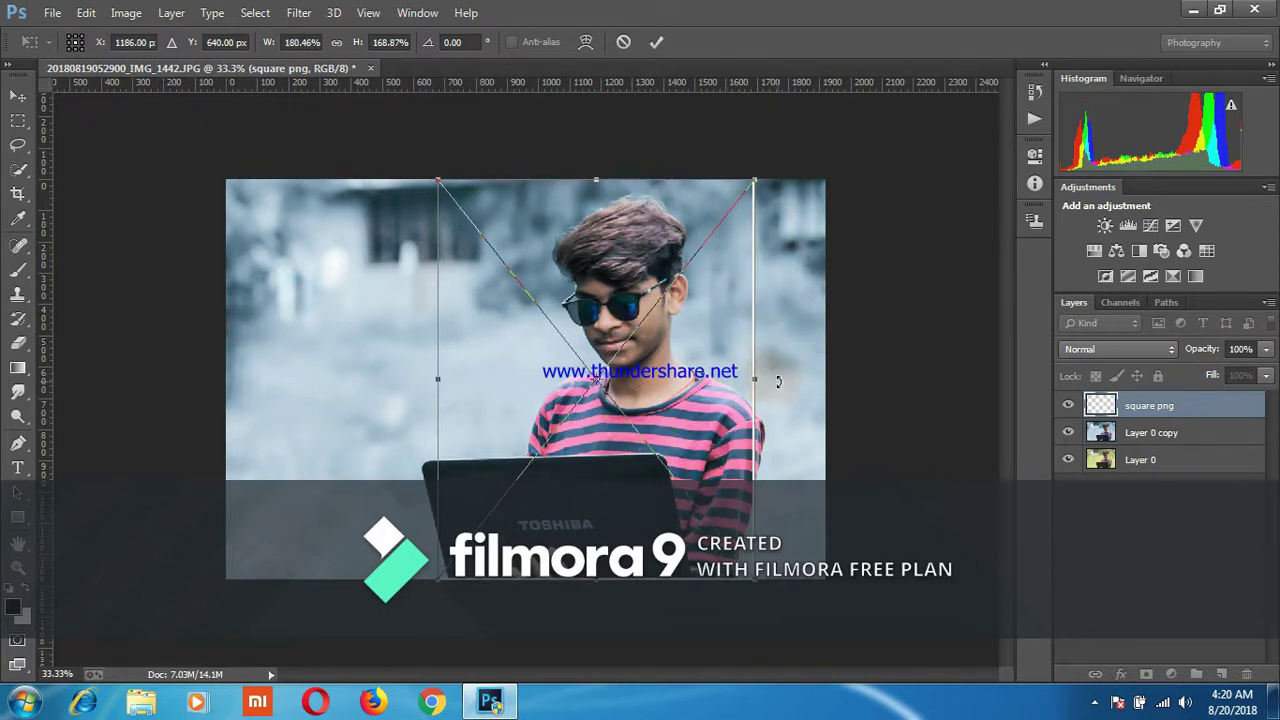
{"action": "mouse_move", "coordinate": [786, 209]}
{"action": "left_mouse_down"}
{"action": "mouse_move", "coordinate": [834, 303]}
{"action": "mouse_move", "coordinate": [829, 358]}
{"action": "left_mouse_up"}
{"action": "left_click", "coordinate": [660, 42]}
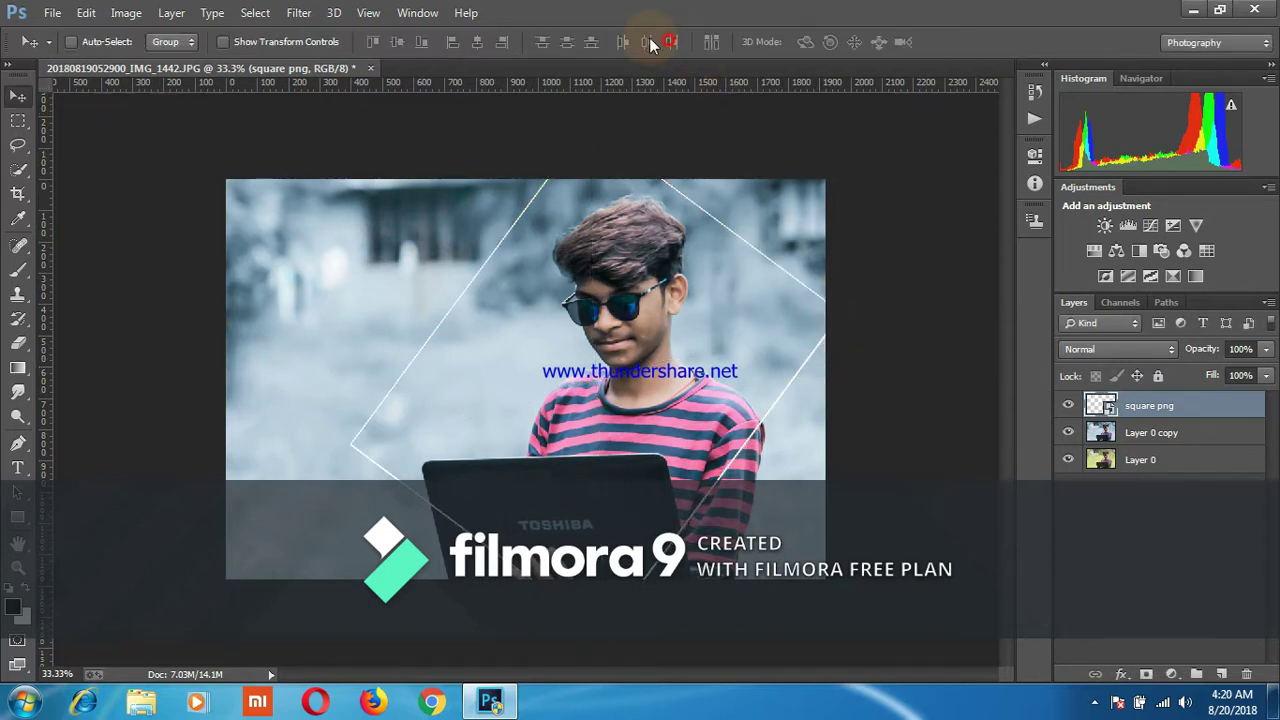
Step: Place square png again and stretch it to the photo's top and bottom edges
{"action": "left_click", "coordinate": [52, 14]}
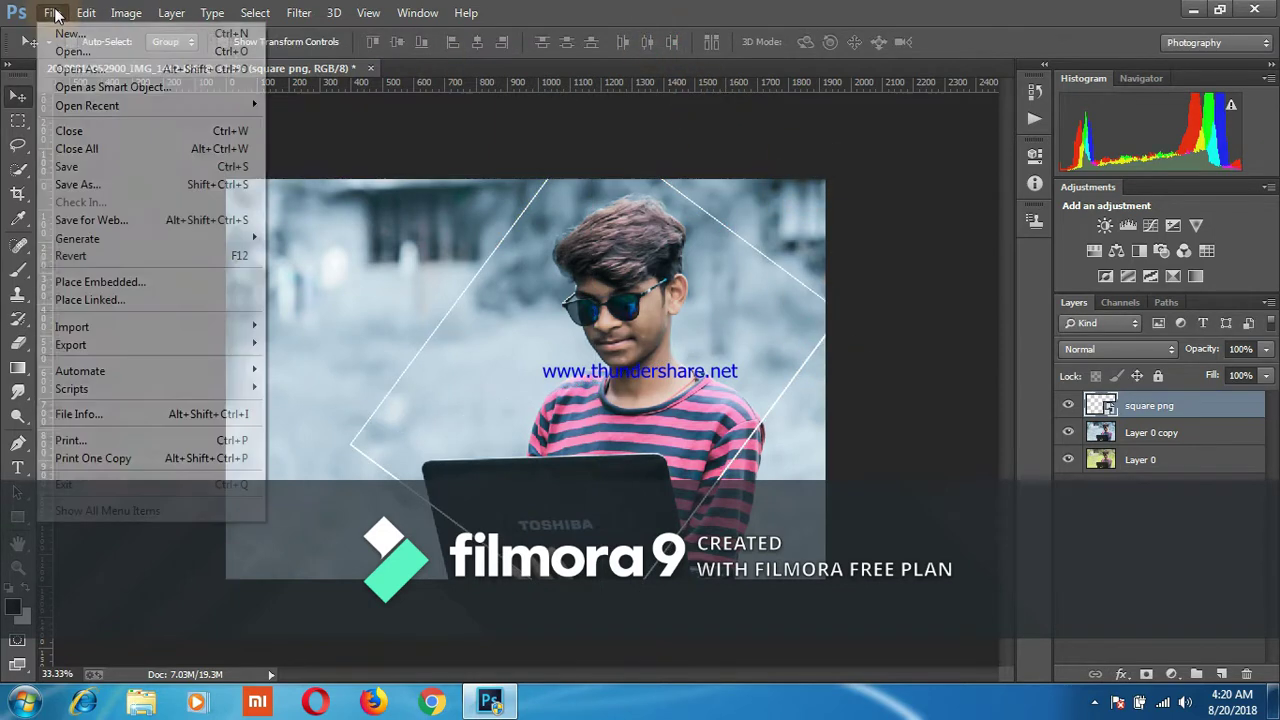
{"action": "left_click", "coordinate": [157, 280]}
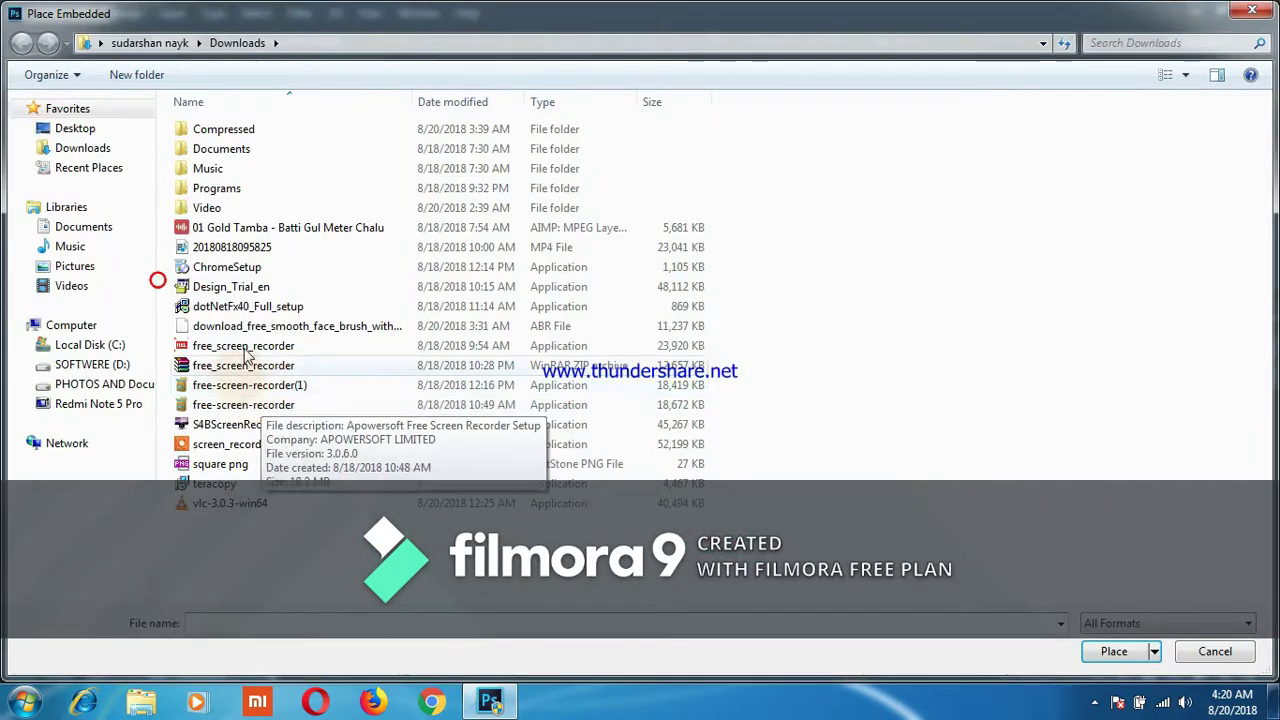
{"action": "double_click", "coordinate": [245, 494]}
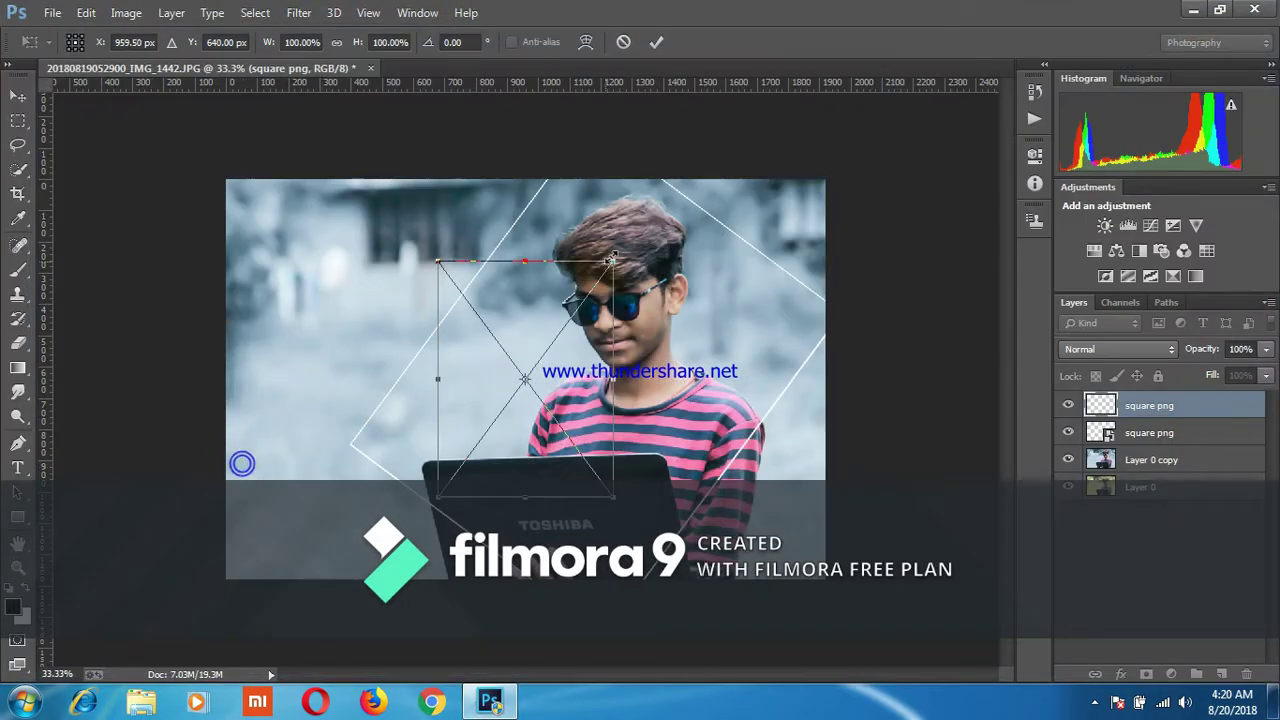
{"action": "left_click_drag", "start_coordinate": [613, 262], "coordinate": [655, 215]}
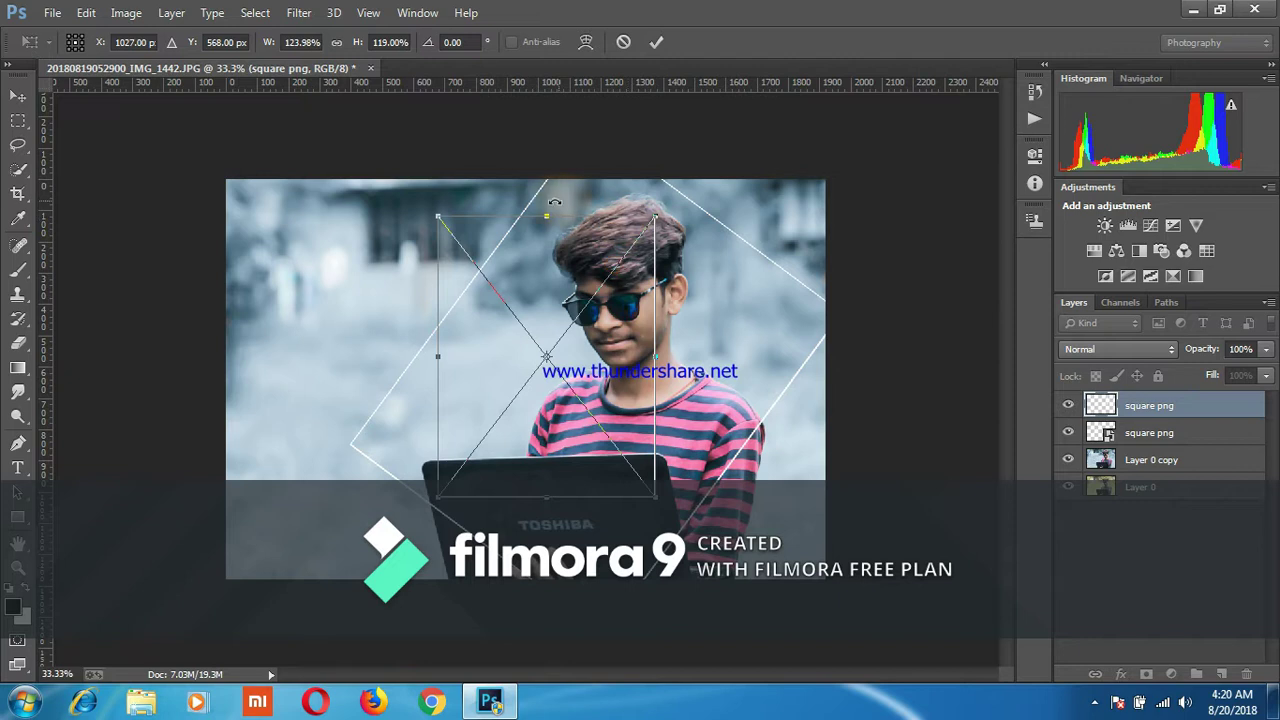
{"action": "left_click_drag", "start_coordinate": [546, 210], "coordinate": [546, 180]}
{"action": "left_click_drag", "start_coordinate": [546, 498], "coordinate": [548, 582]}
{"action": "left_click_drag", "start_coordinate": [658, 381], "coordinate": [672, 381]}
Step: Tilt the second frame to about -34°, position it across the first, and commit
{"action": "left_click_drag", "start_coordinate": [741, 191], "coordinate": [593, 152]}
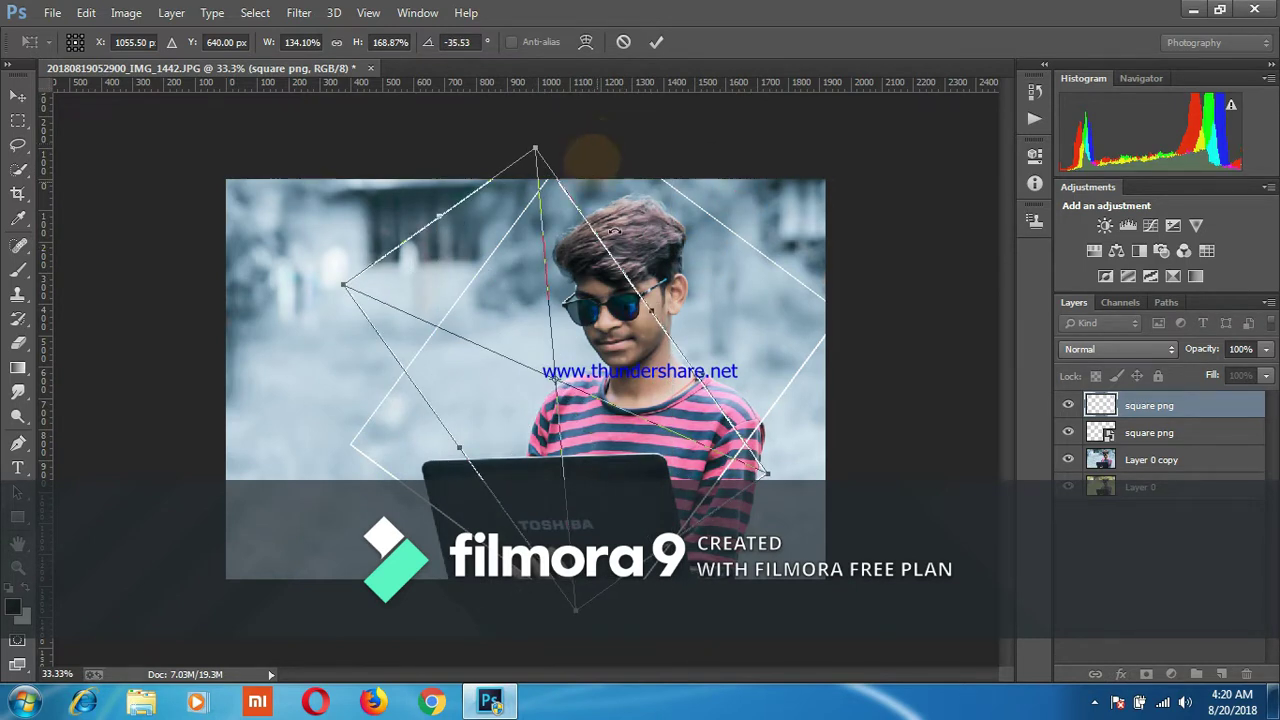
{"action": "left_click_drag", "start_coordinate": [596, 346], "coordinate": [686, 314]}
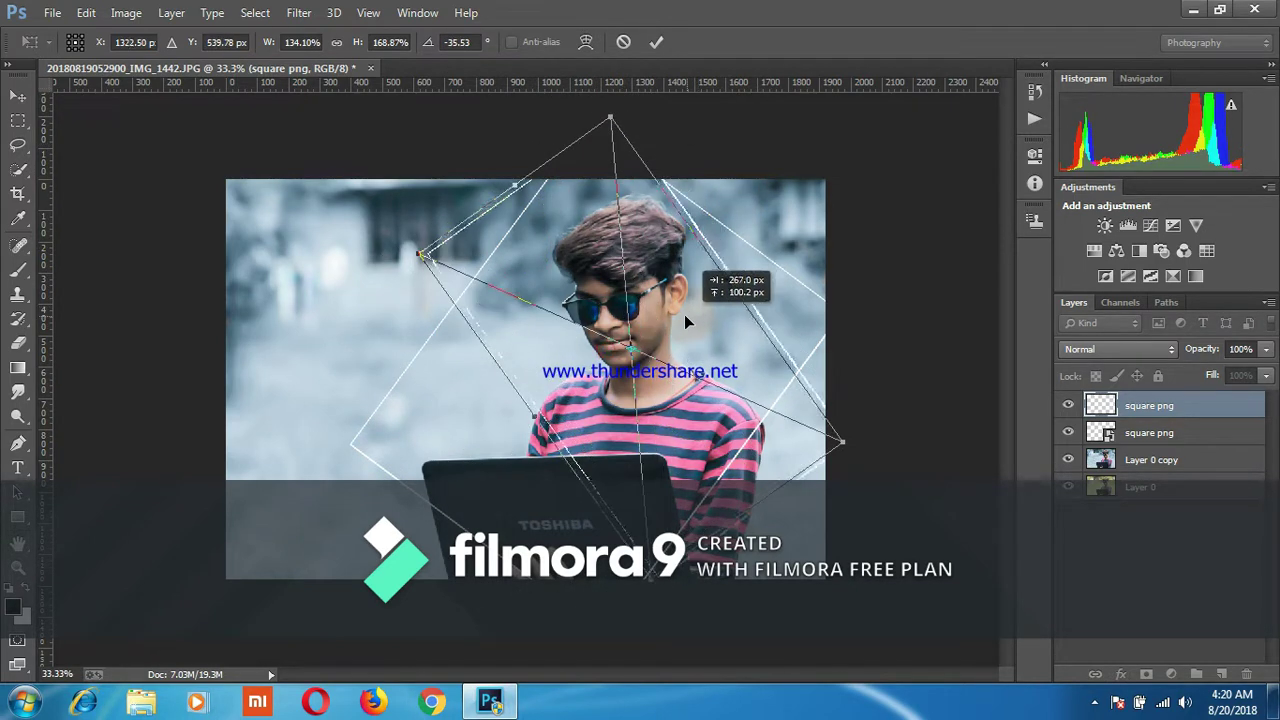
{"action": "mouse_move", "coordinate": [731, 187]}
{"action": "left_mouse_down"}
{"action": "mouse_move", "coordinate": [795, 489]}
{"action": "mouse_move", "coordinate": [791, 443]}
{"action": "mouse_move", "coordinate": [759, 589]}
{"action": "left_mouse_up"}
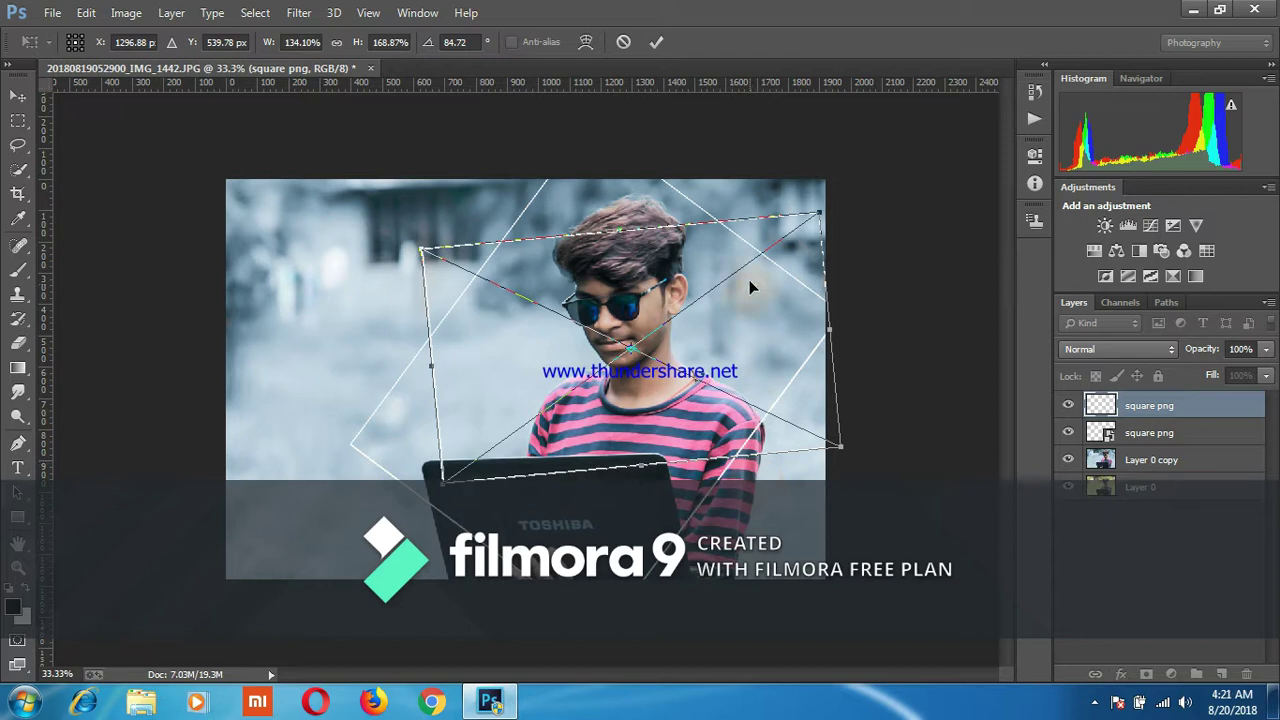
{"action": "mouse_move", "coordinate": [813, 218]}
{"action": "left_mouse_down"}
{"action": "mouse_move", "coordinate": [399, 200]}
{"action": "mouse_move", "coordinate": [414, 280]}
{"action": "left_mouse_up"}
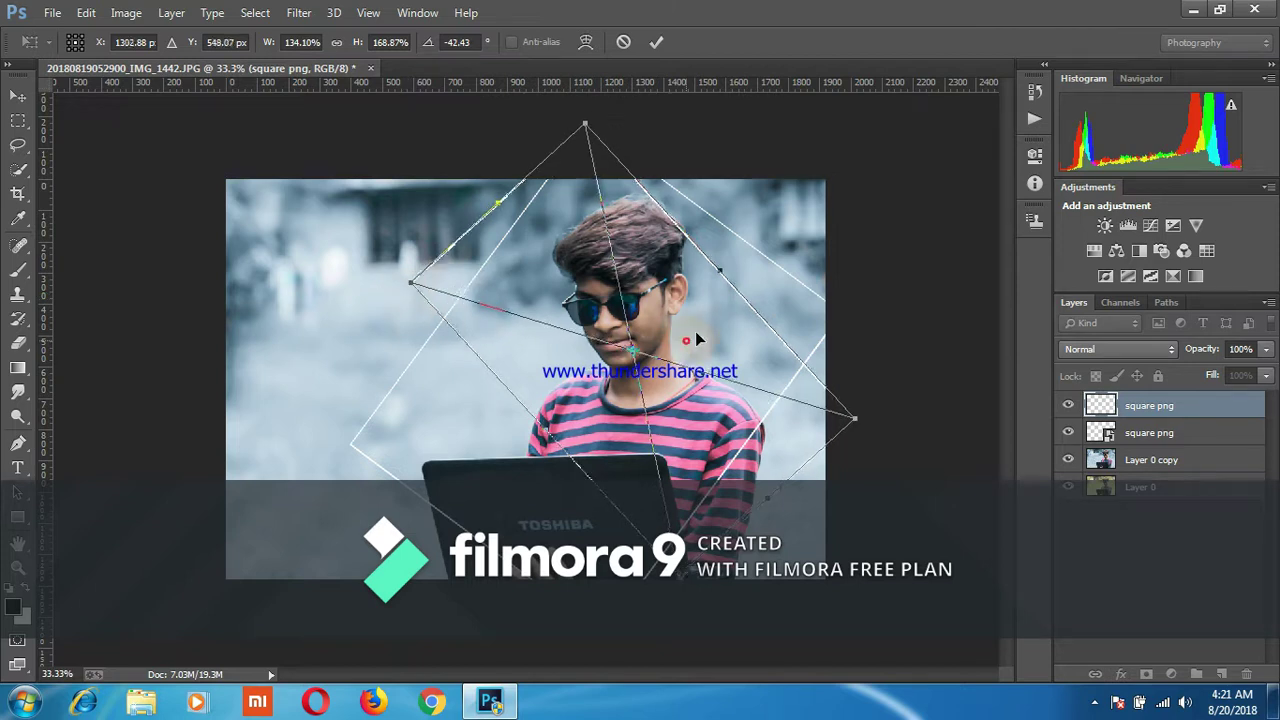
{"action": "left_click_drag", "start_coordinate": [731, 262], "coordinate": [736, 256]}
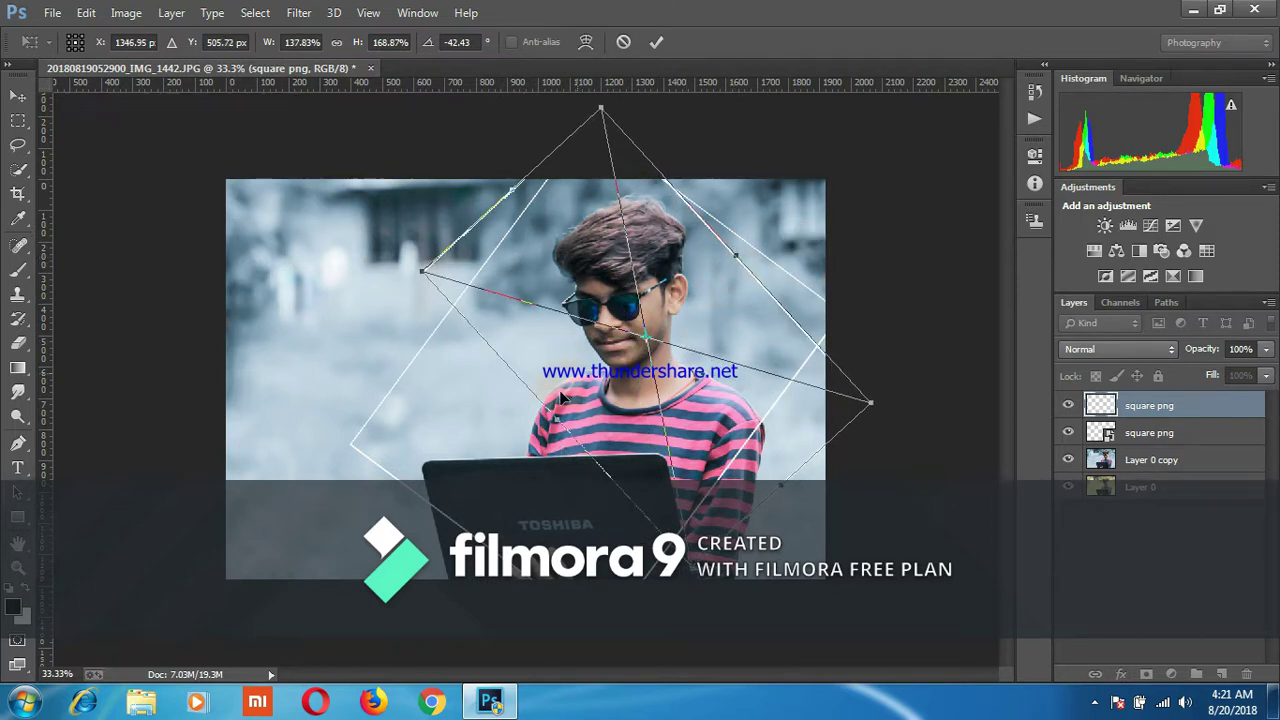
{"action": "left_click_drag", "start_coordinate": [558, 418], "coordinate": [540, 440]}
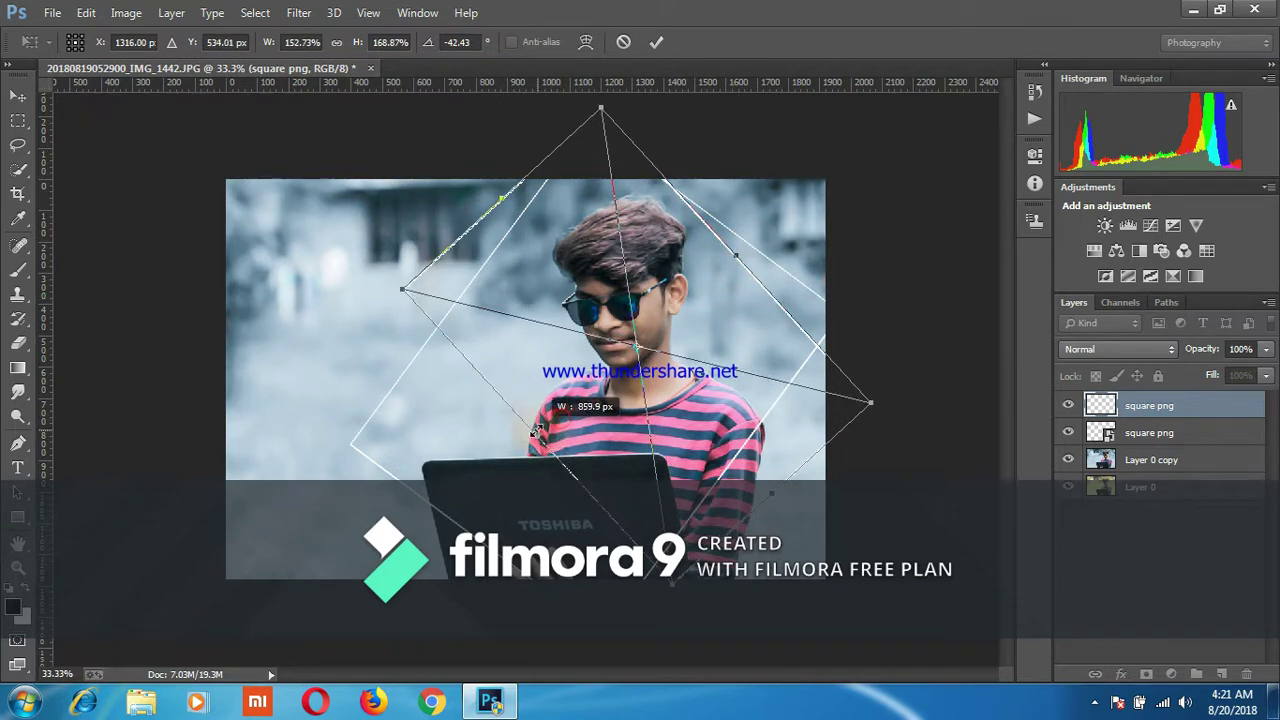
{"action": "left_click_drag", "start_coordinate": [734, 190], "coordinate": [765, 196]}
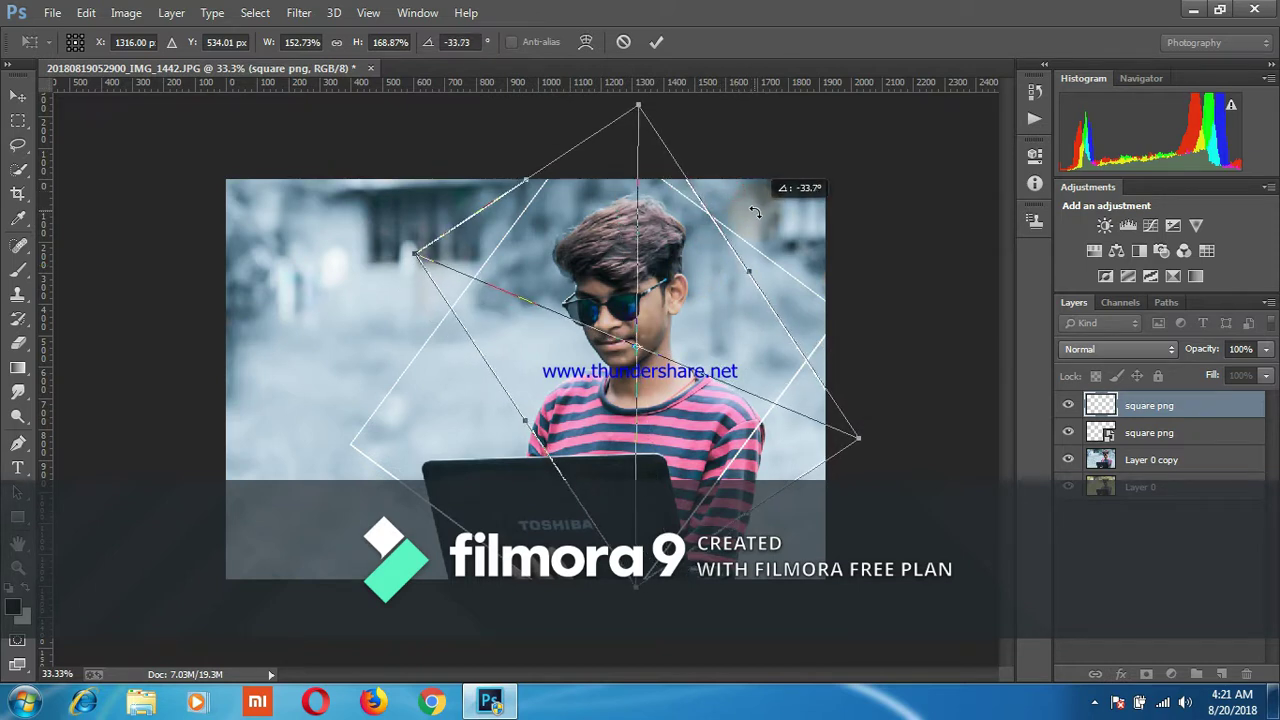
{"action": "left_click", "coordinate": [660, 41]}
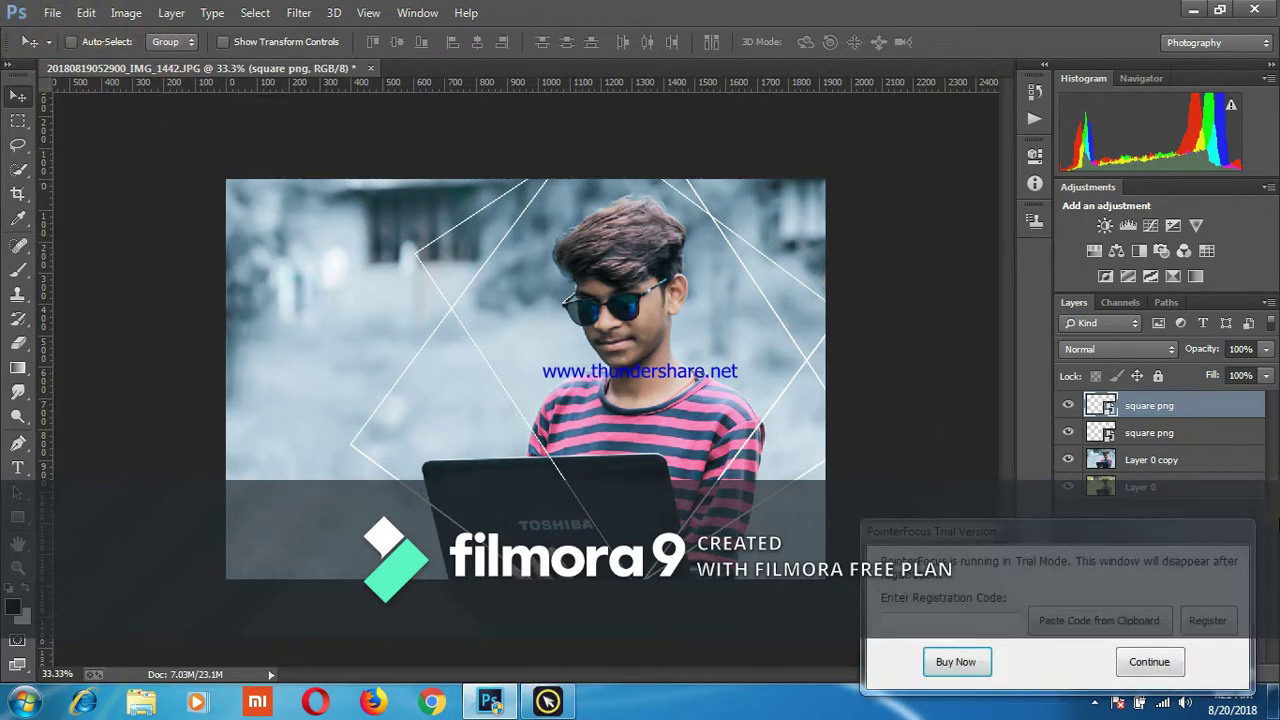
{"action": "left_click", "coordinate": [1147, 664]}
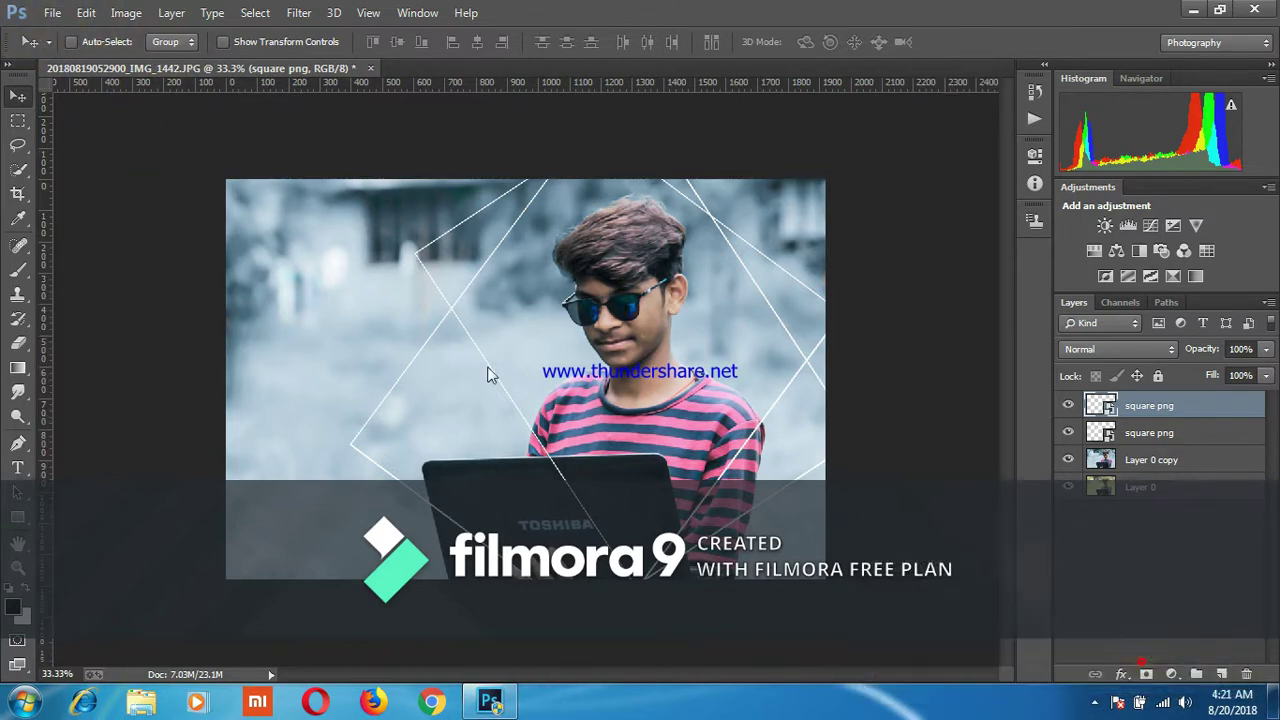
Step: Rasterize the second frame layer through the Eraser tool's prompt
{"action": "left_click", "coordinate": [16, 346]}
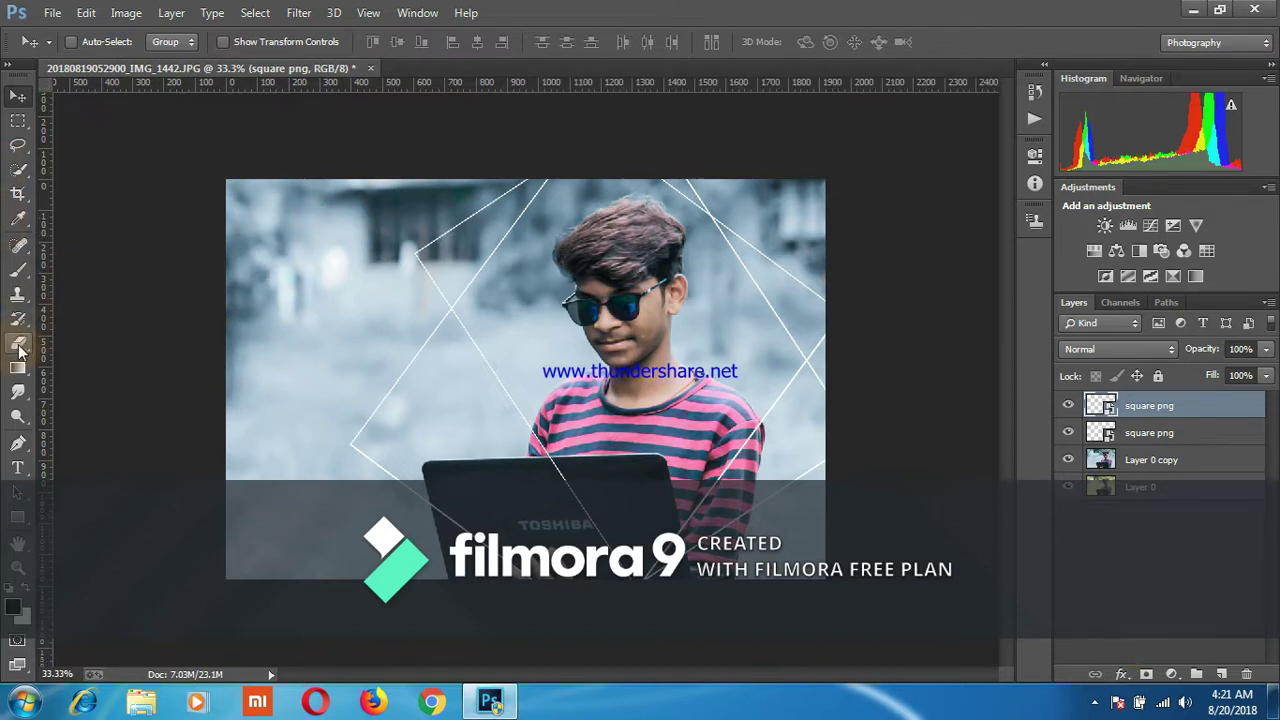
{"action": "left_click", "coordinate": [18, 346]}
{"action": "left_click", "coordinate": [237, 157]}
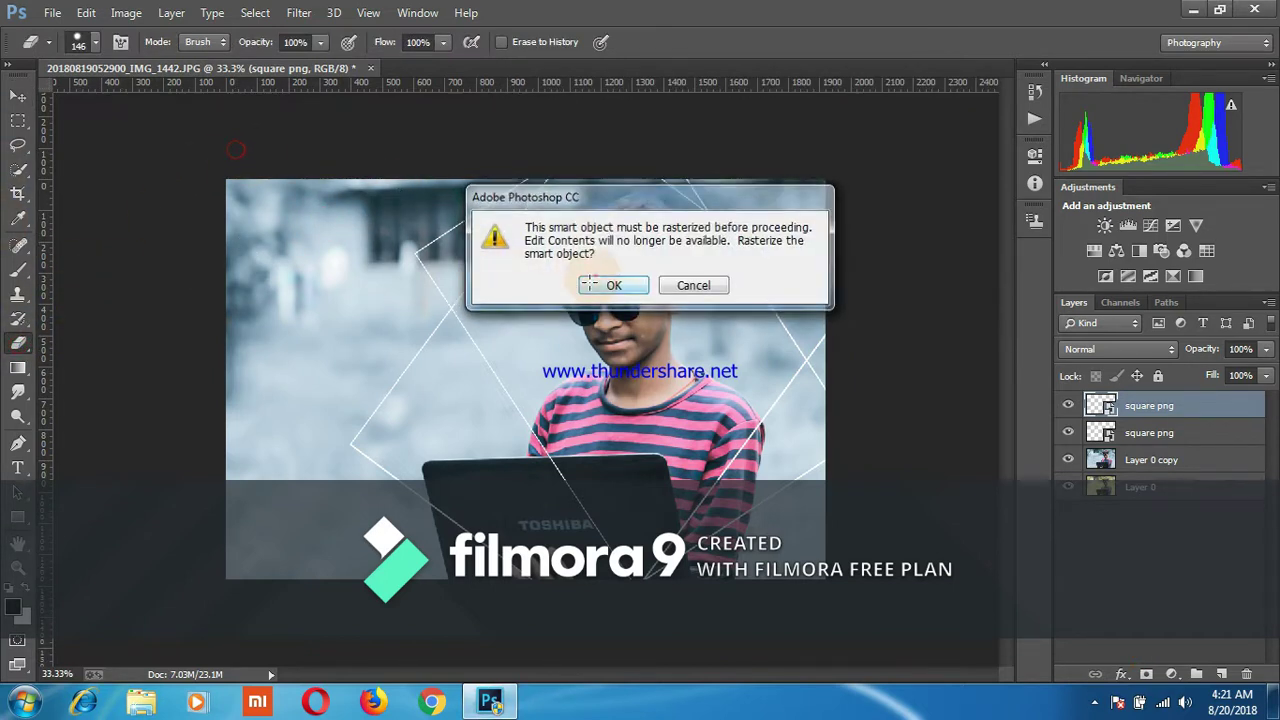
{"action": "left_click", "coordinate": [608, 279]}
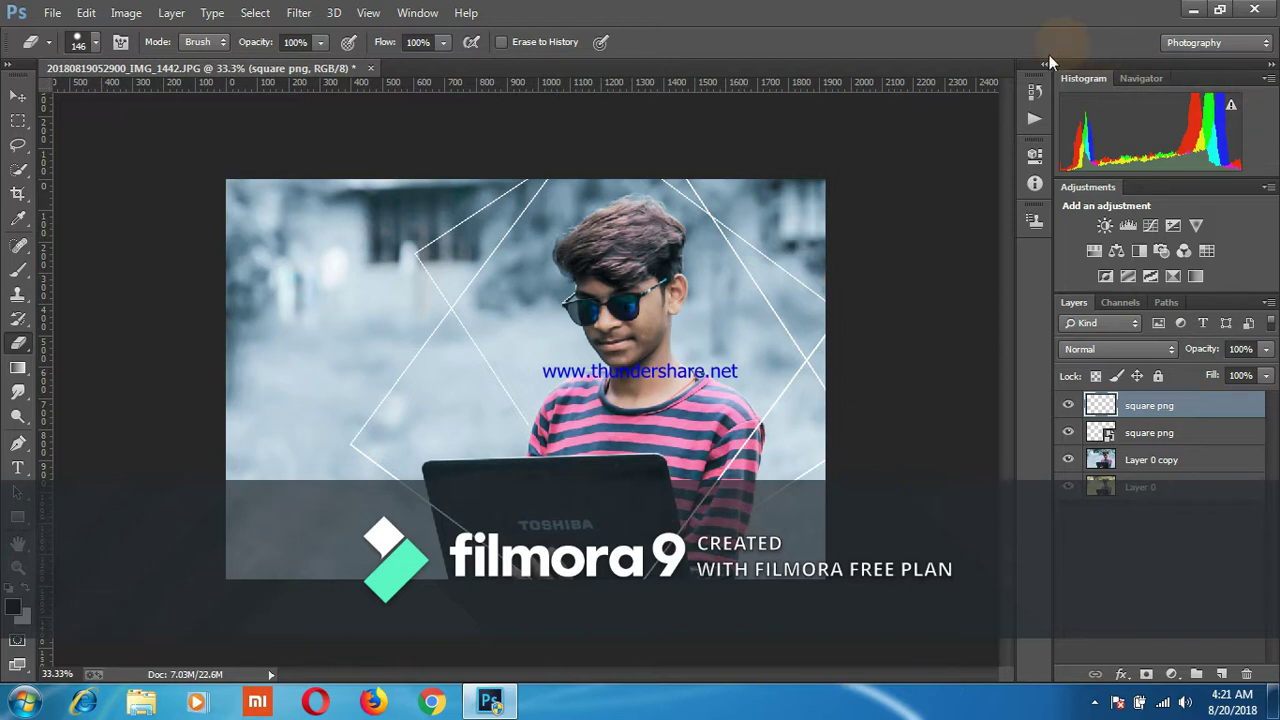
Step: Undo the eraser strokes in History and merge all layers into one
{"action": "left_click", "coordinate": [1043, 64]}
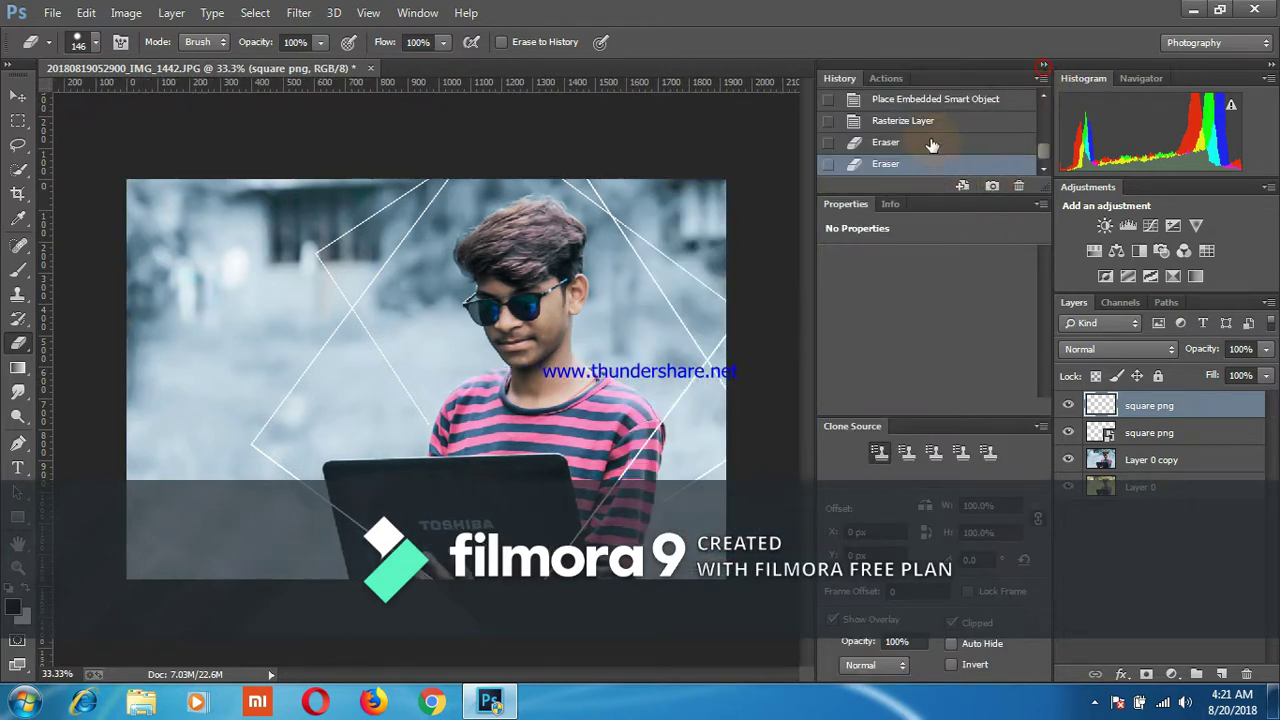
{"action": "left_click", "coordinate": [933, 141]}
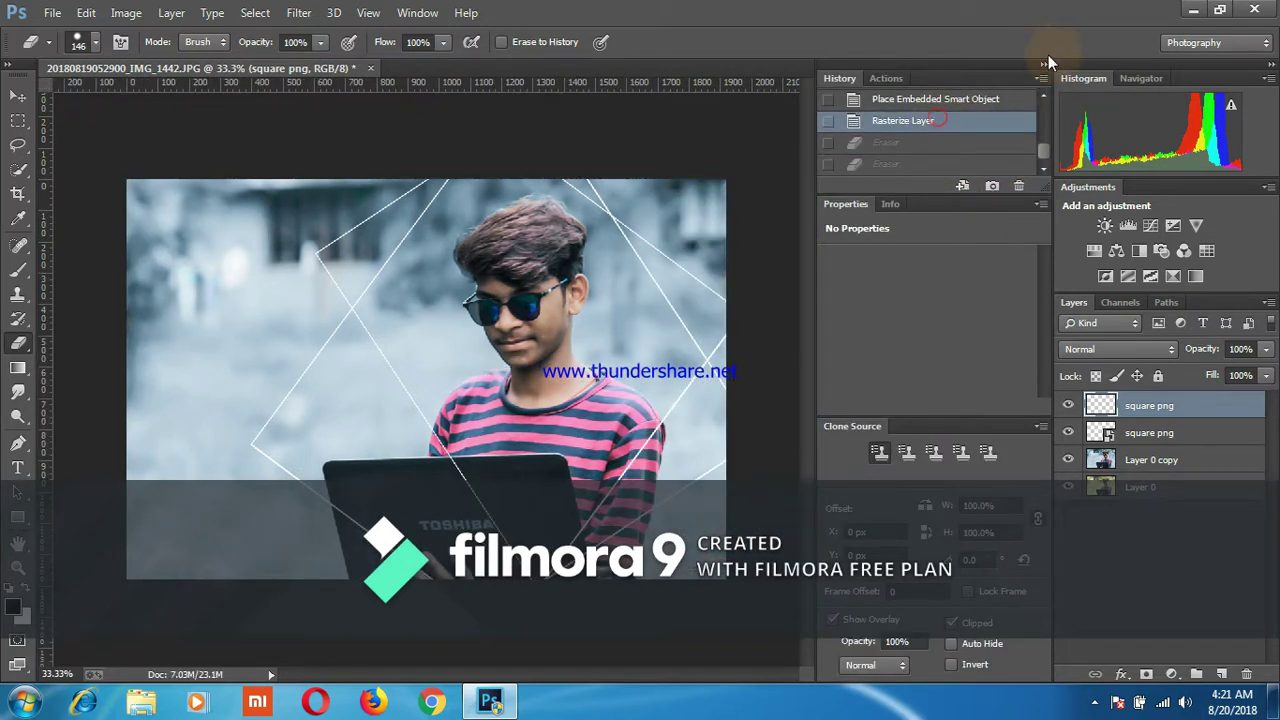
{"action": "left_click", "coordinate": [1043, 65]}
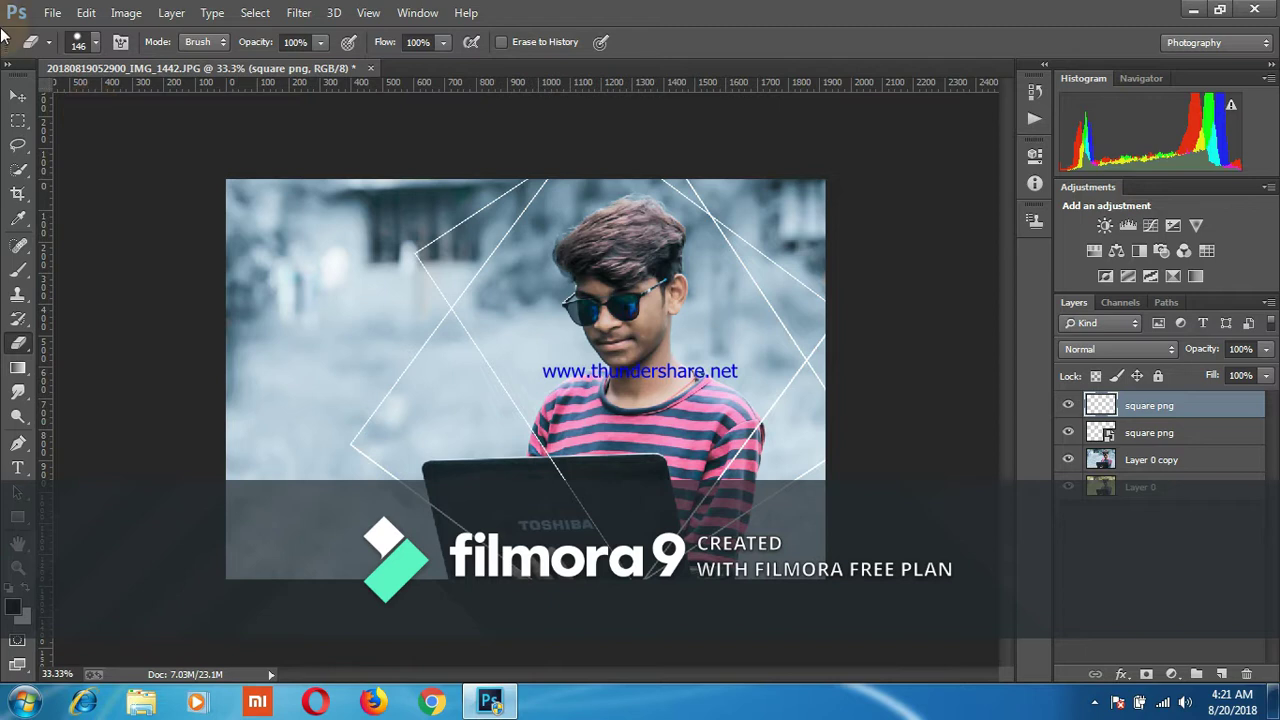
{"action": "right_click", "coordinate": [1139, 410]}
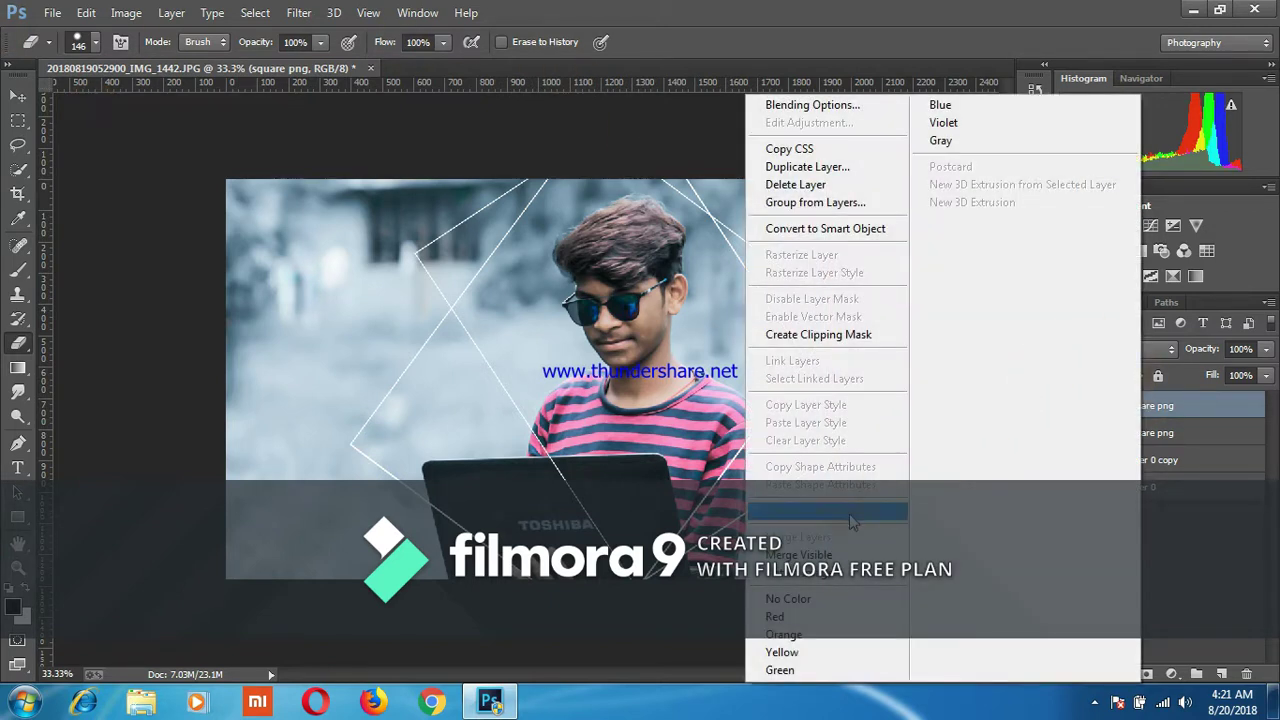
{"action": "left_click", "coordinate": [800, 556]}
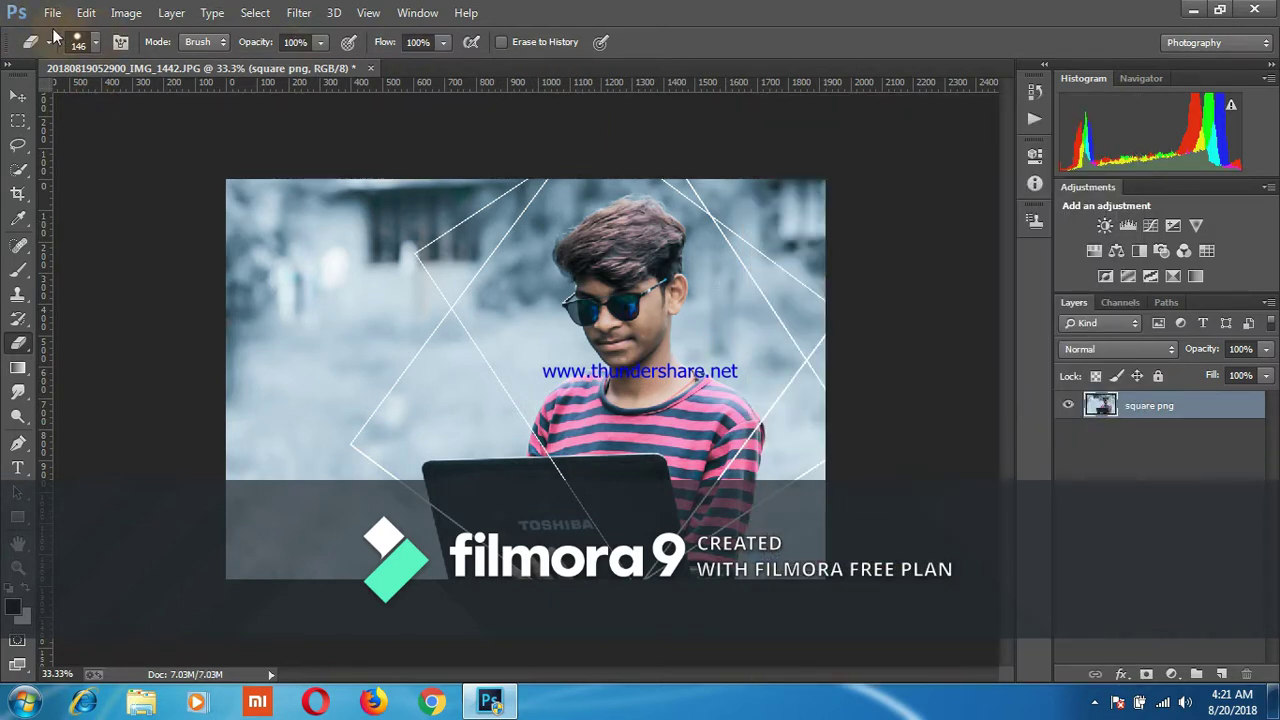
{"action": "left_click", "coordinate": [290, 14]}
{"action": "mouse_move", "coordinate": [329, 513]}
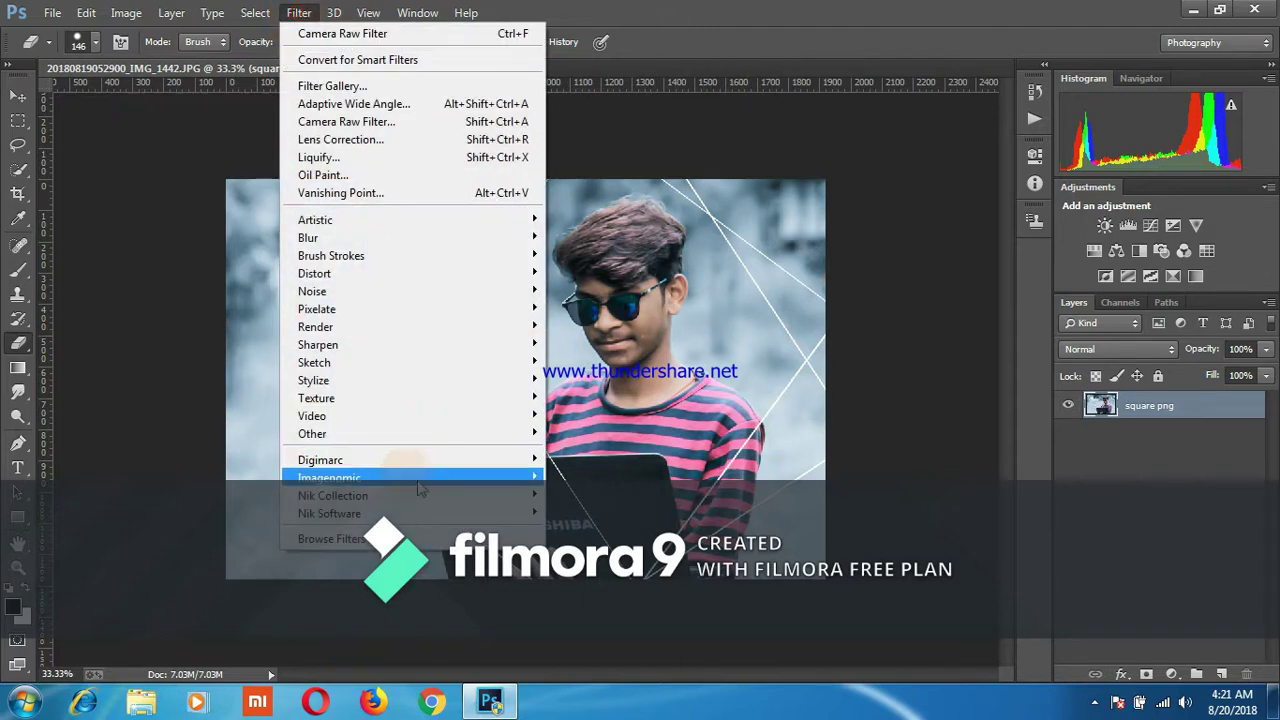
Step: Apply the Color Efex Pro Photo Stylizer effect with strength raised to 39%
{"action": "left_click", "coordinate": [591, 516]}
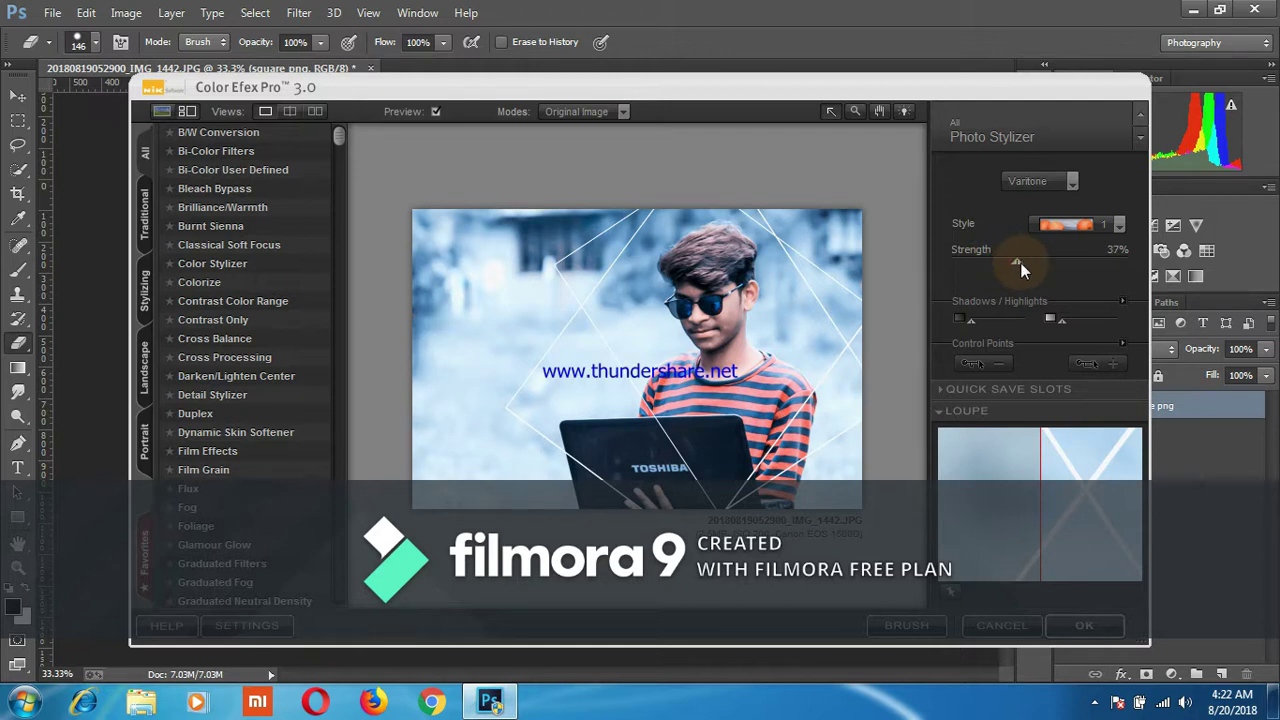
{"action": "left_click_drag", "start_coordinate": [1020, 262], "coordinate": [1024, 268]}
{"action": "left_click", "coordinate": [1084, 625]}
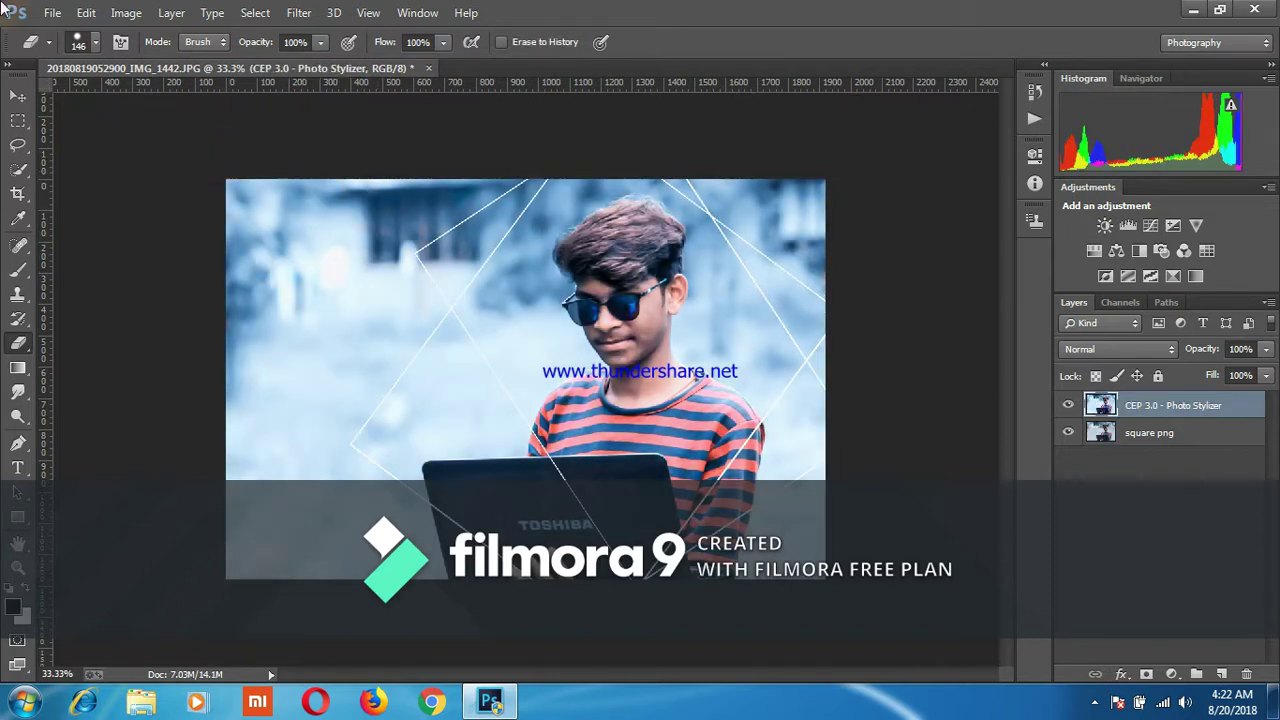
{"action": "left_click", "coordinate": [52, 12]}
Step: Embed S.R (185) from Desktop > 1500+ PNG FILE > coler as a new layer
{"action": "left_click", "coordinate": [110, 280]}
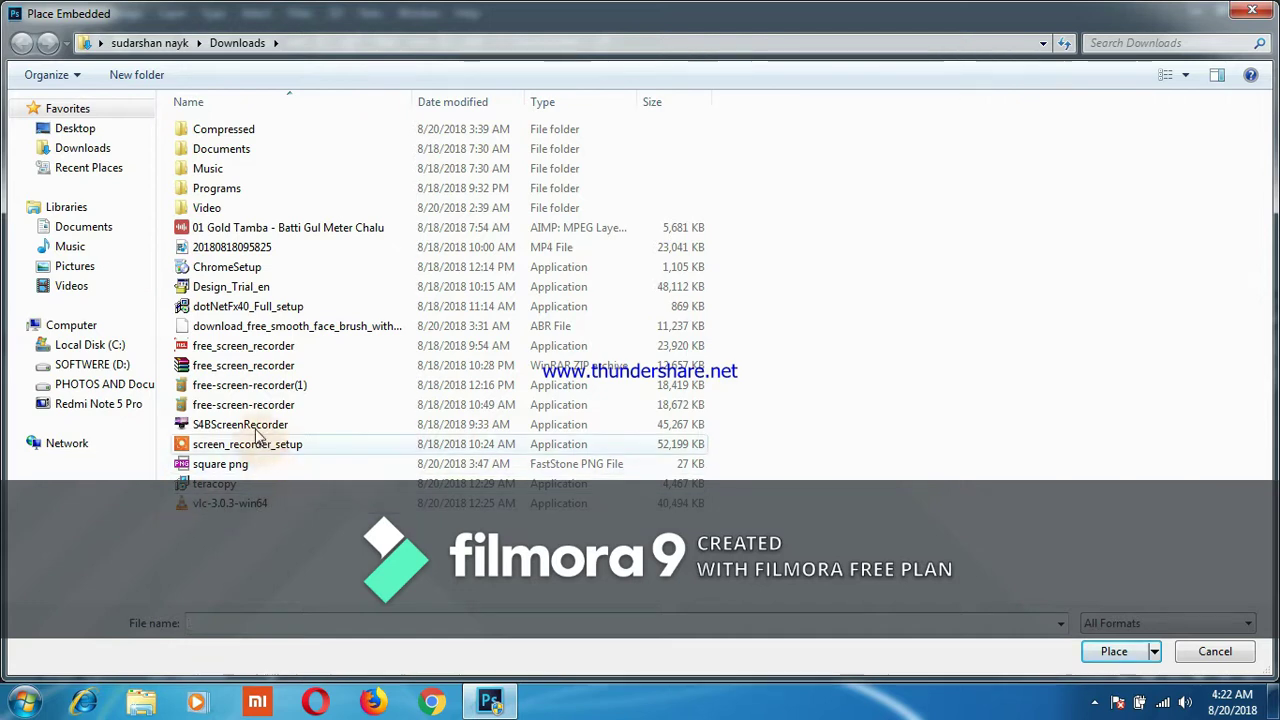
{"action": "left_click", "coordinate": [114, 128]}
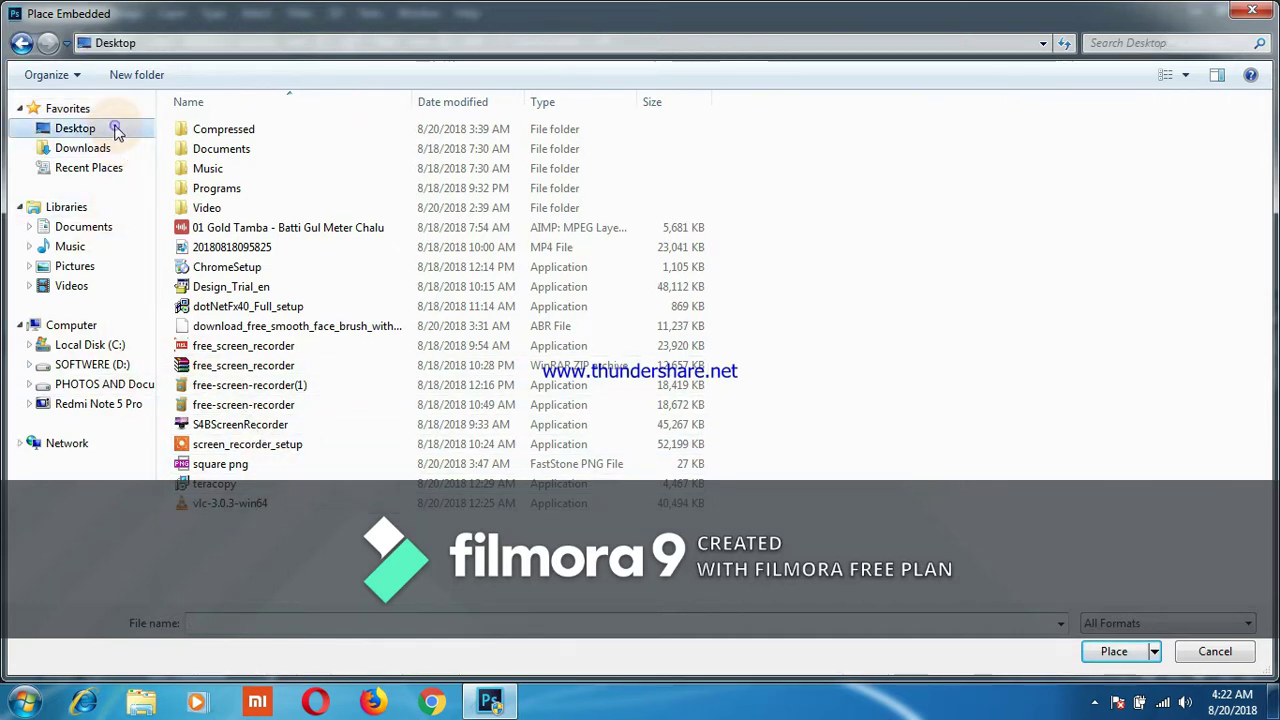
{"action": "double_click", "coordinate": [749, 262]}
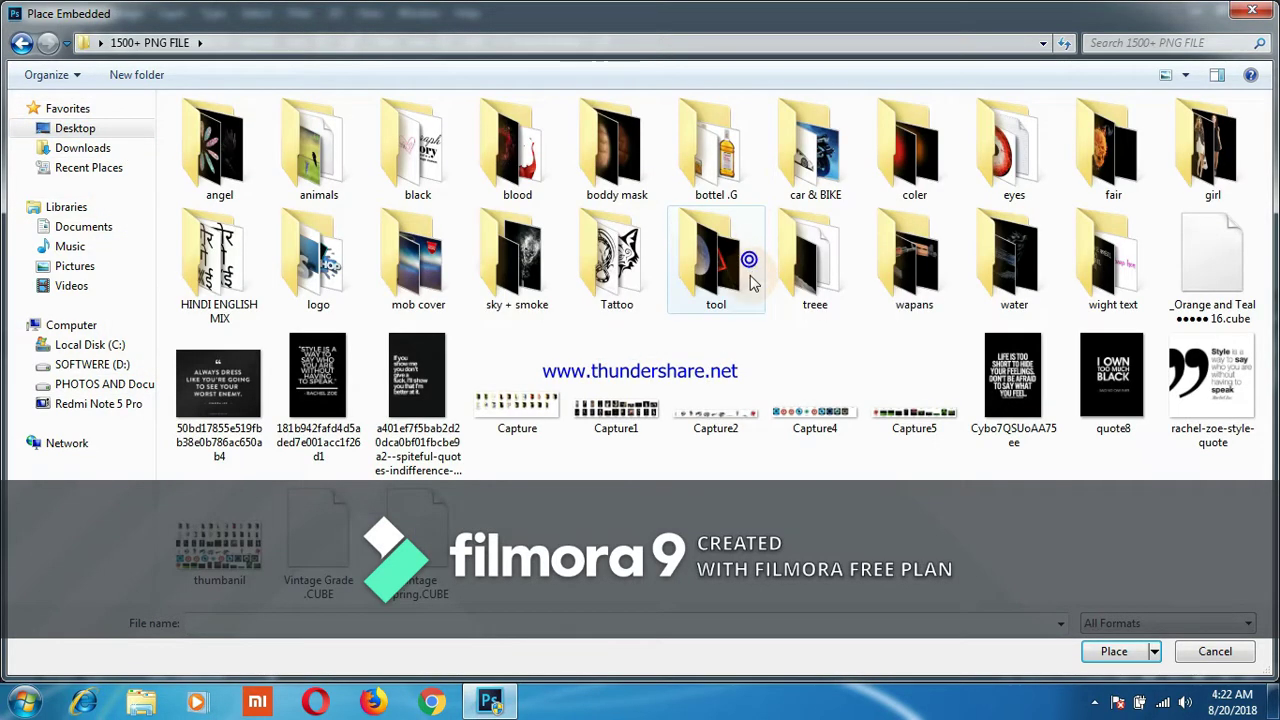
{"action": "double_click", "coordinate": [929, 165]}
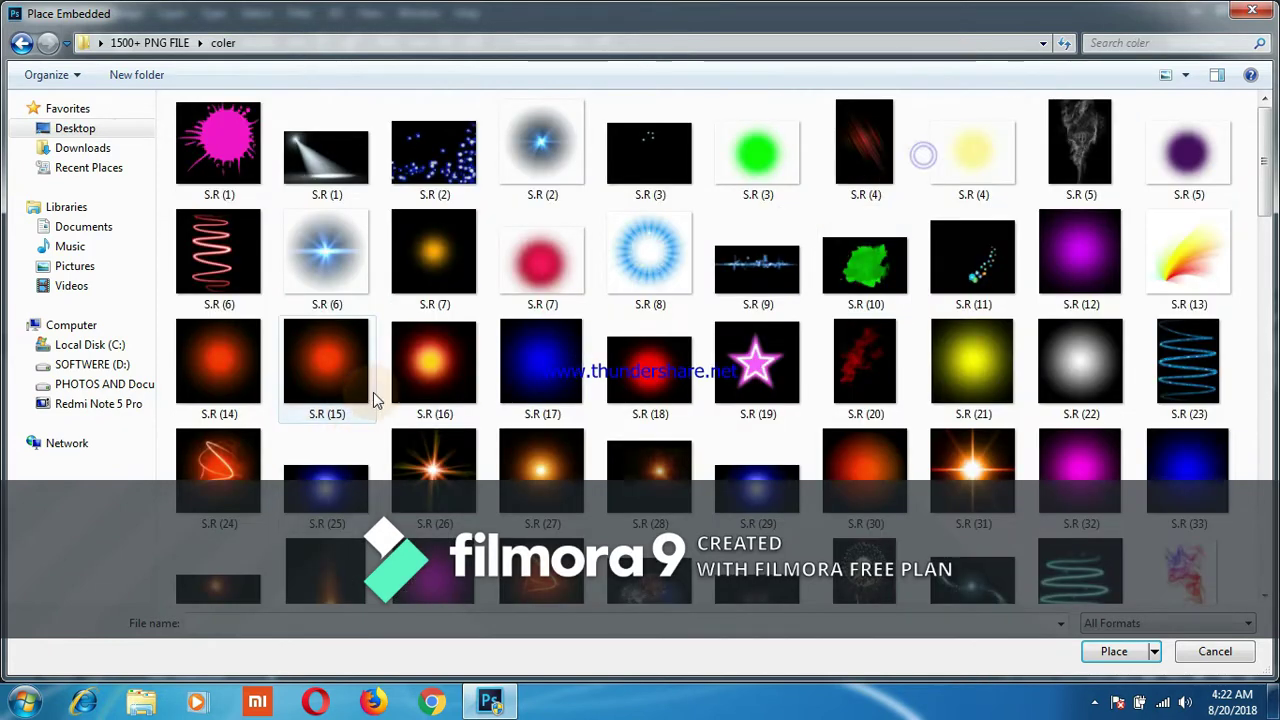
{"action": "scroll", "coordinate": [588, 475], "scroll_direction": "down", "scroll_amount": 5}
{"action": "scroll", "coordinate": [590, 495], "scroll_direction": "down", "scroll_amount": 6}
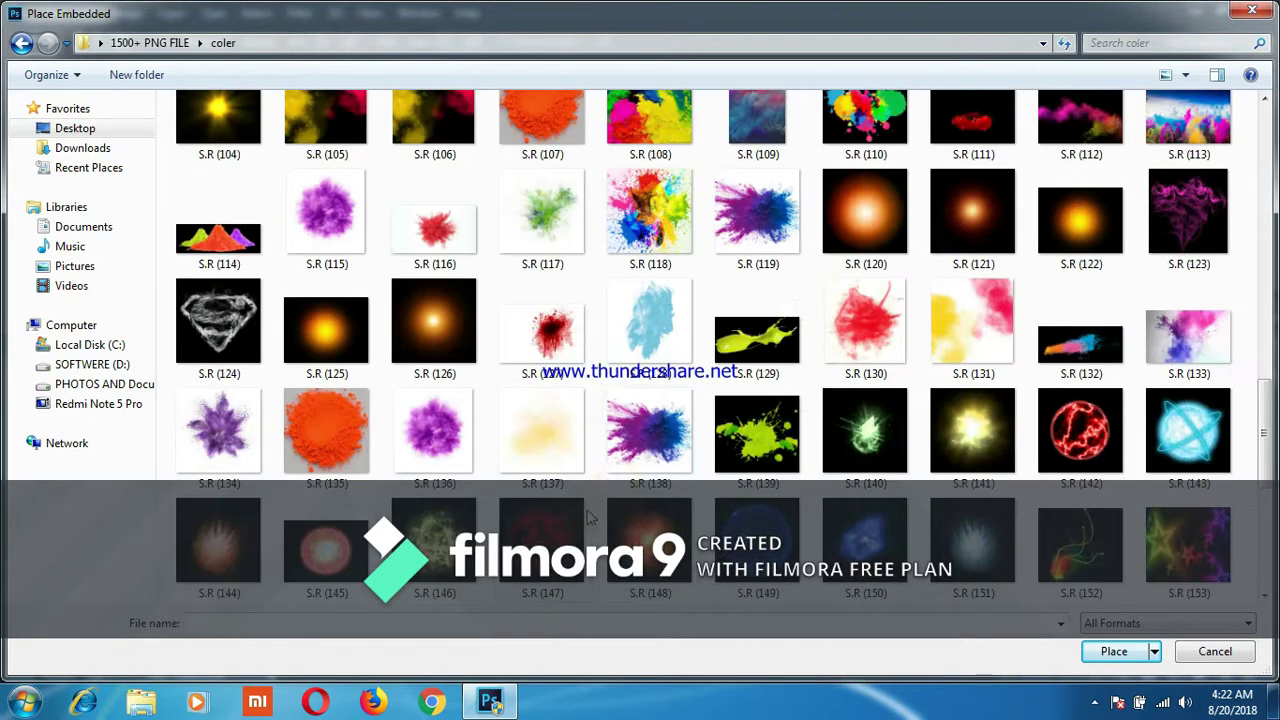
{"action": "scroll", "coordinate": [590, 500], "scroll_direction": "down", "scroll_amount": 4}
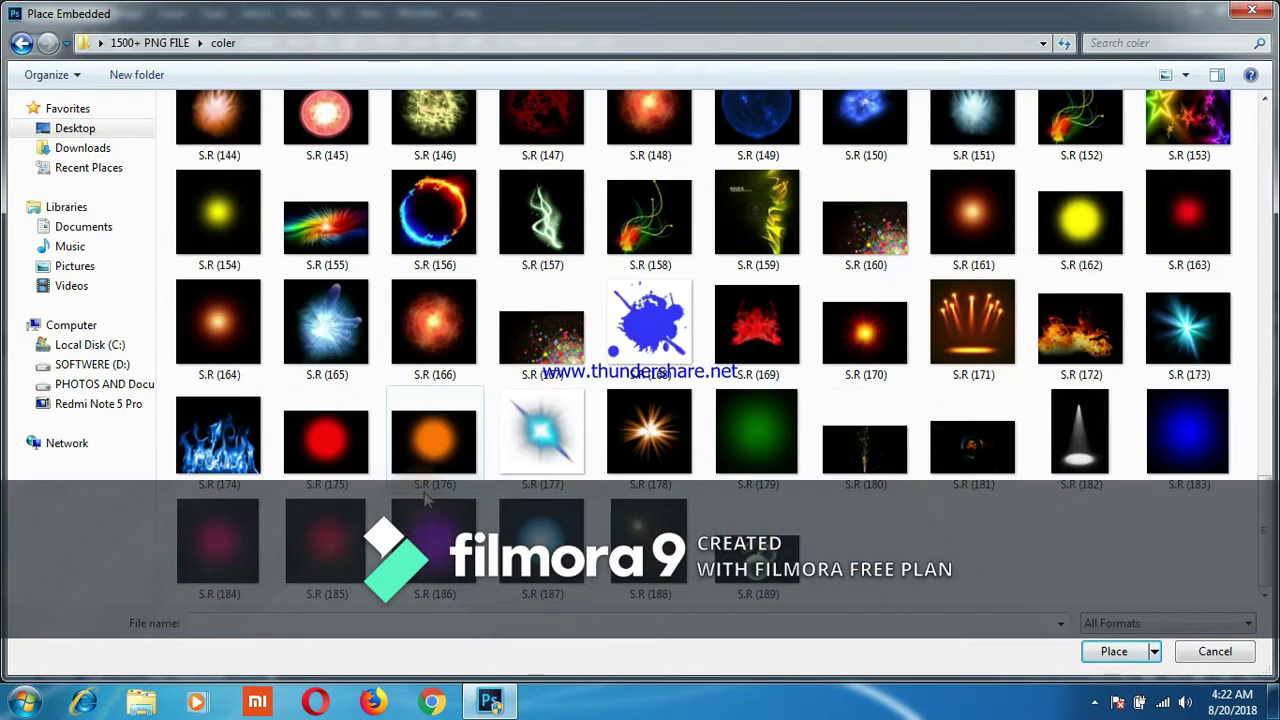
{"action": "double_click", "coordinate": [322, 563]}
{"action": "left_click", "coordinate": [1149, 661]}
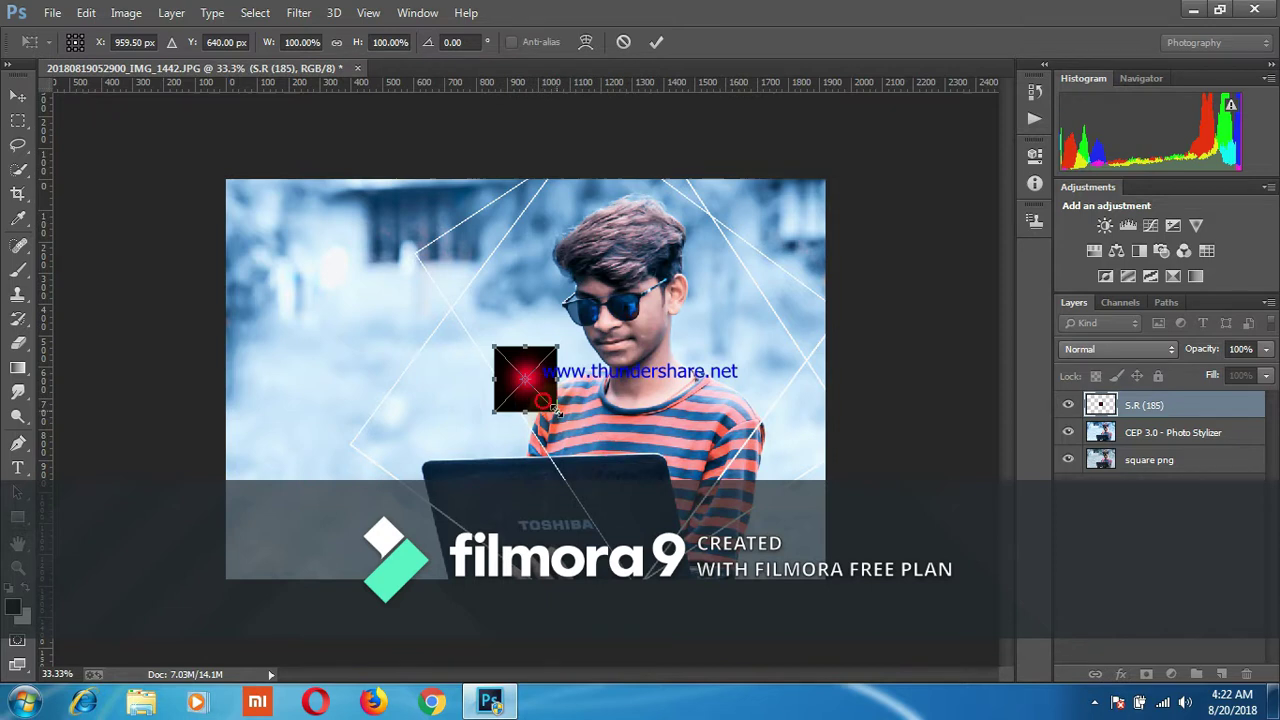
Step: Enlarge the S.R (185) glow and set it to Screen blend at 40% opacity
{"action": "left_click_drag", "start_coordinate": [556, 411], "coordinate": [621, 509]}
{"action": "left_click", "coordinate": [1174, 351]}
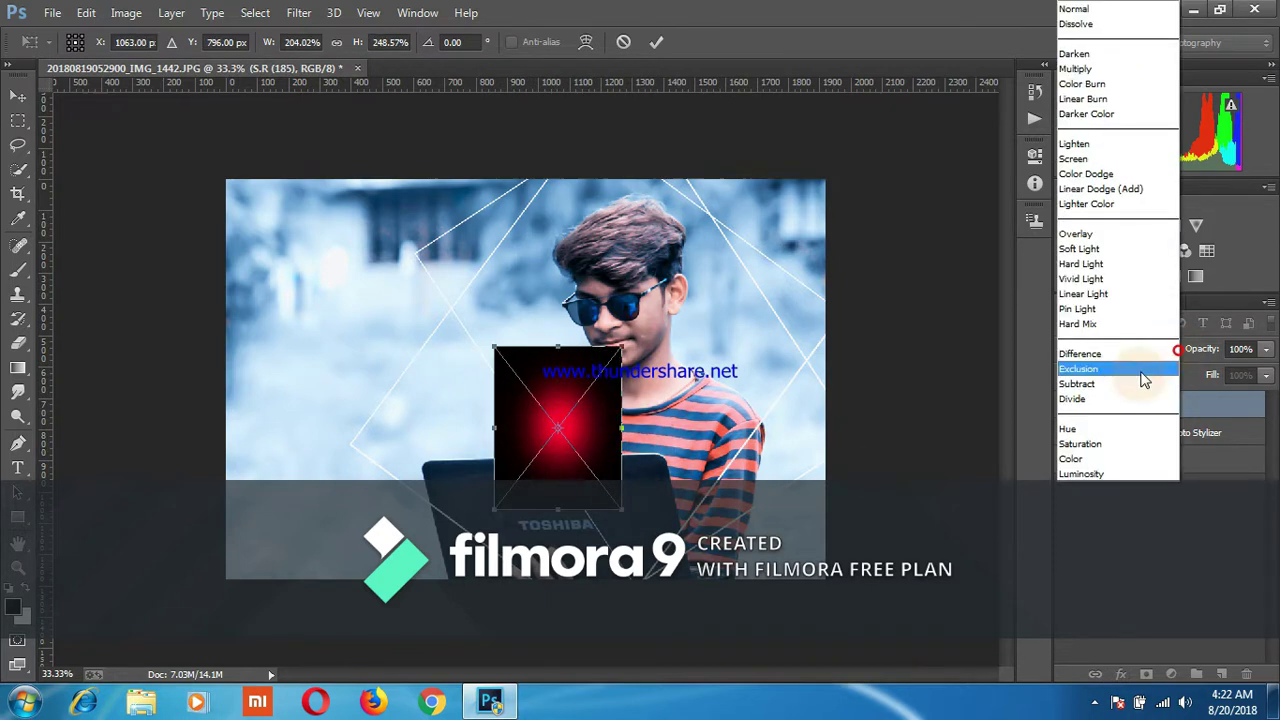
{"action": "left_click", "coordinate": [1088, 162]}
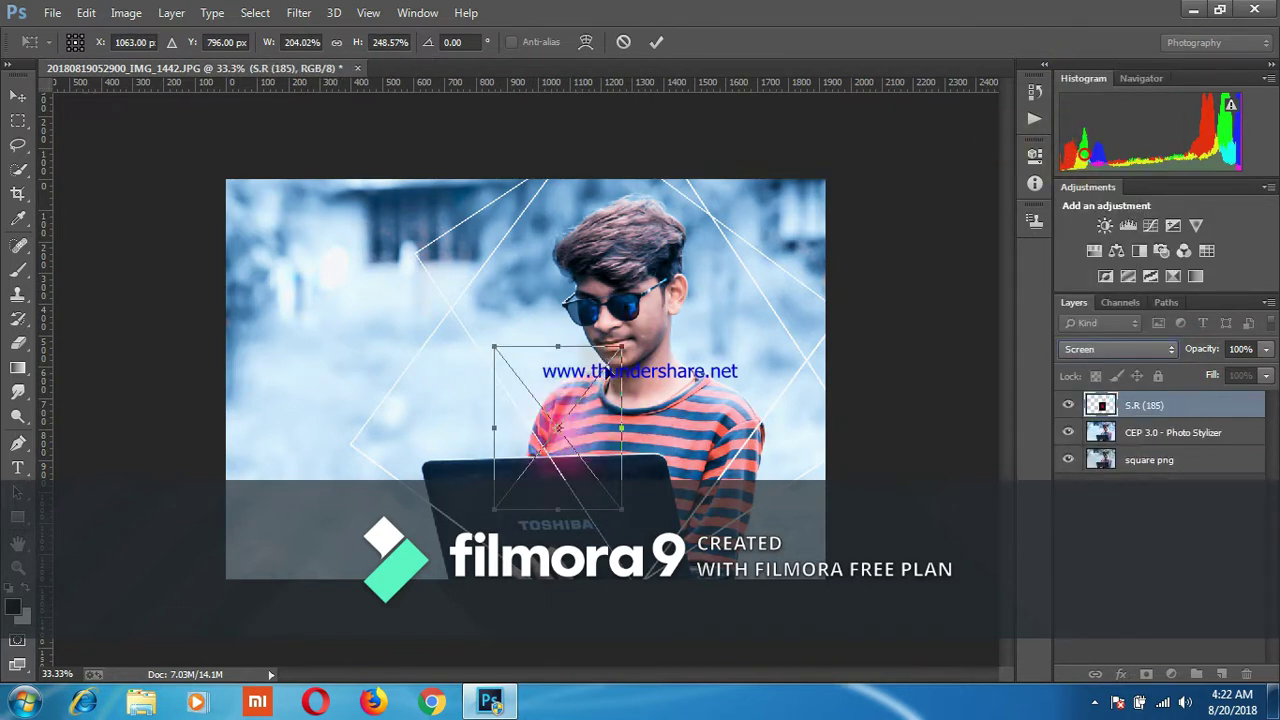
{"action": "left_click_drag", "start_coordinate": [621, 345], "coordinate": [680, 334]}
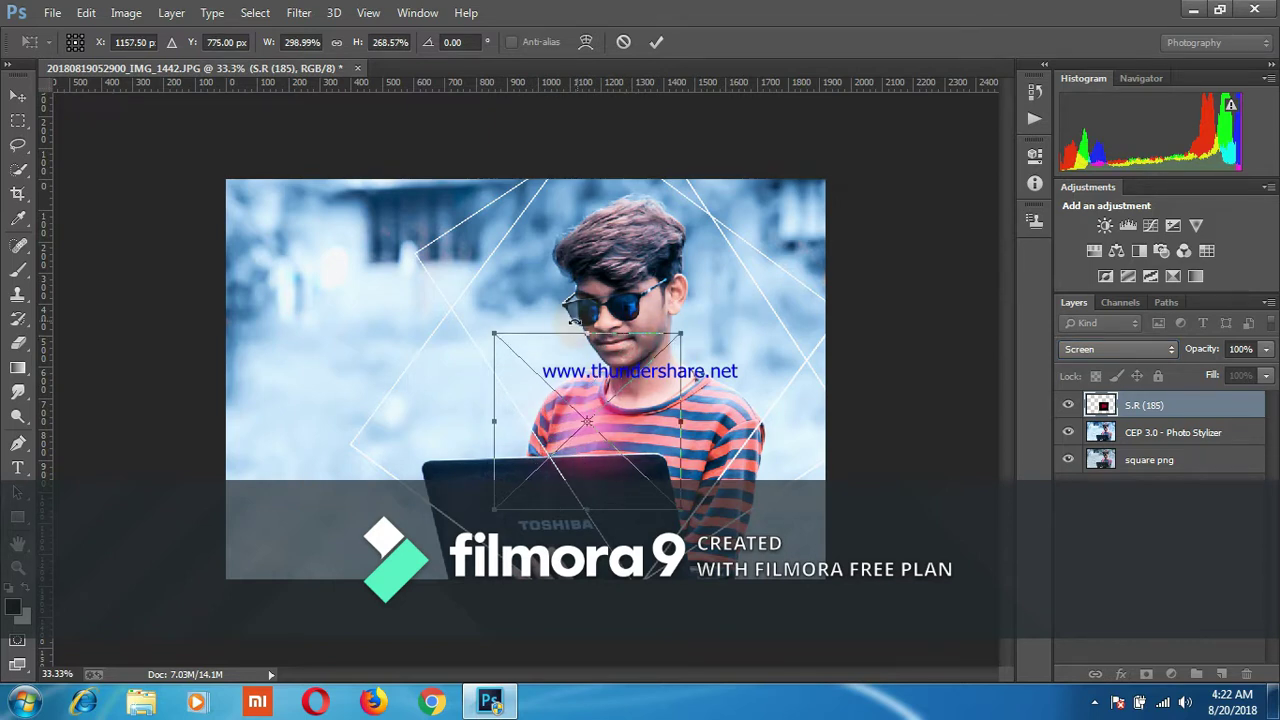
{"action": "left_click_drag", "start_coordinate": [587, 334], "coordinate": [605, 300]}
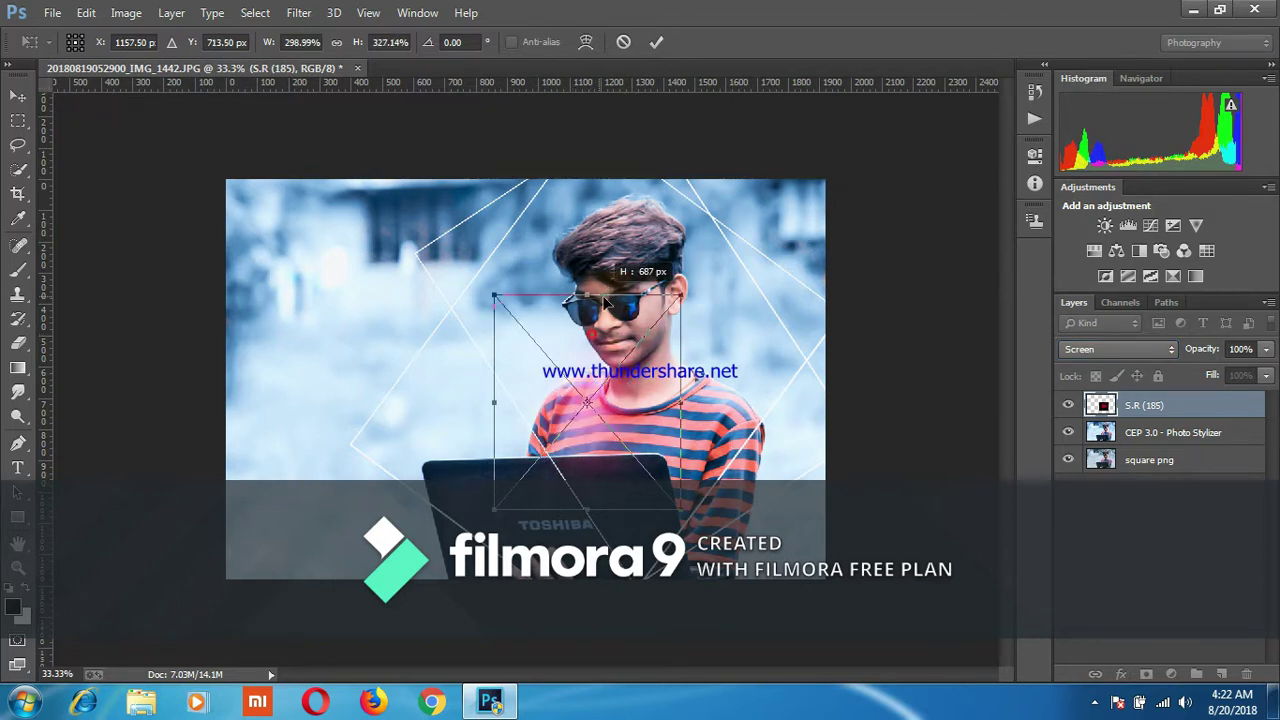
{"action": "left_click", "coordinate": [1266, 351]}
{"action": "left_click_drag", "start_coordinate": [1213, 369], "coordinate": [1209, 372]}
Step: Move the glow over the boy's hair and commit the transform
{"action": "left_click_drag", "start_coordinate": [596, 422], "coordinate": [554, 295]}
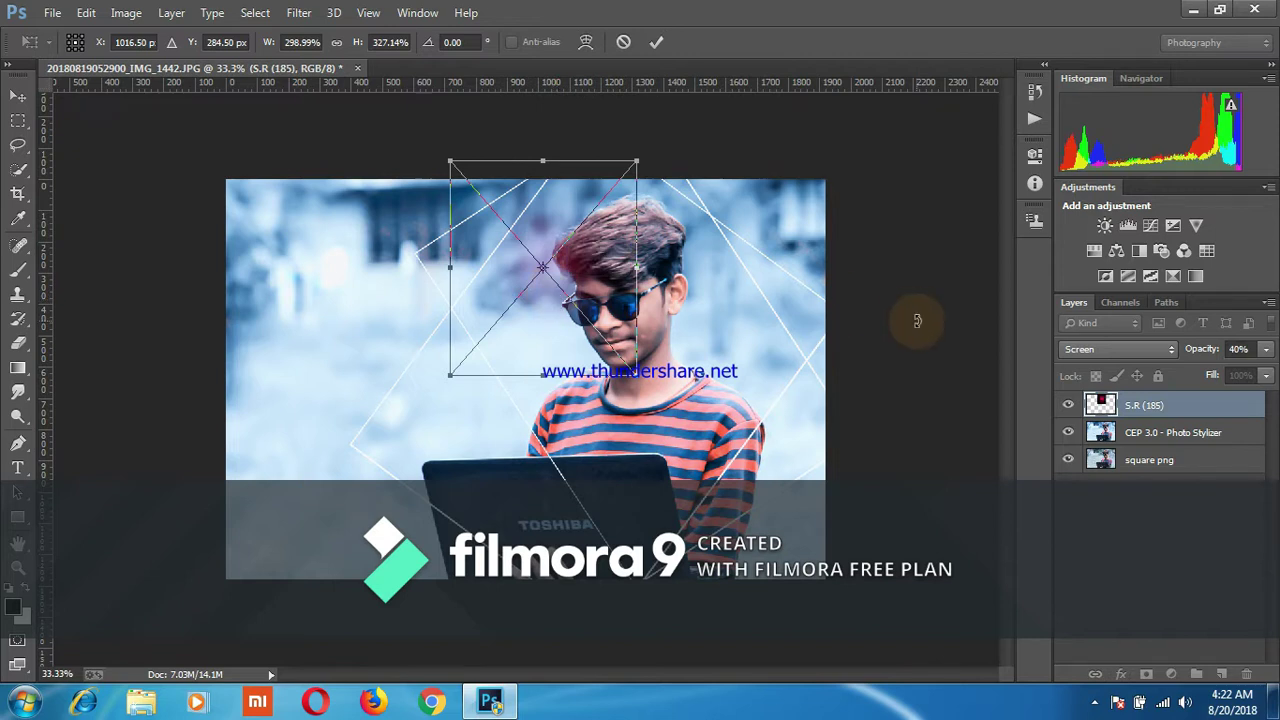
{"action": "left_click_drag", "start_coordinate": [603, 237], "coordinate": [613, 237]}
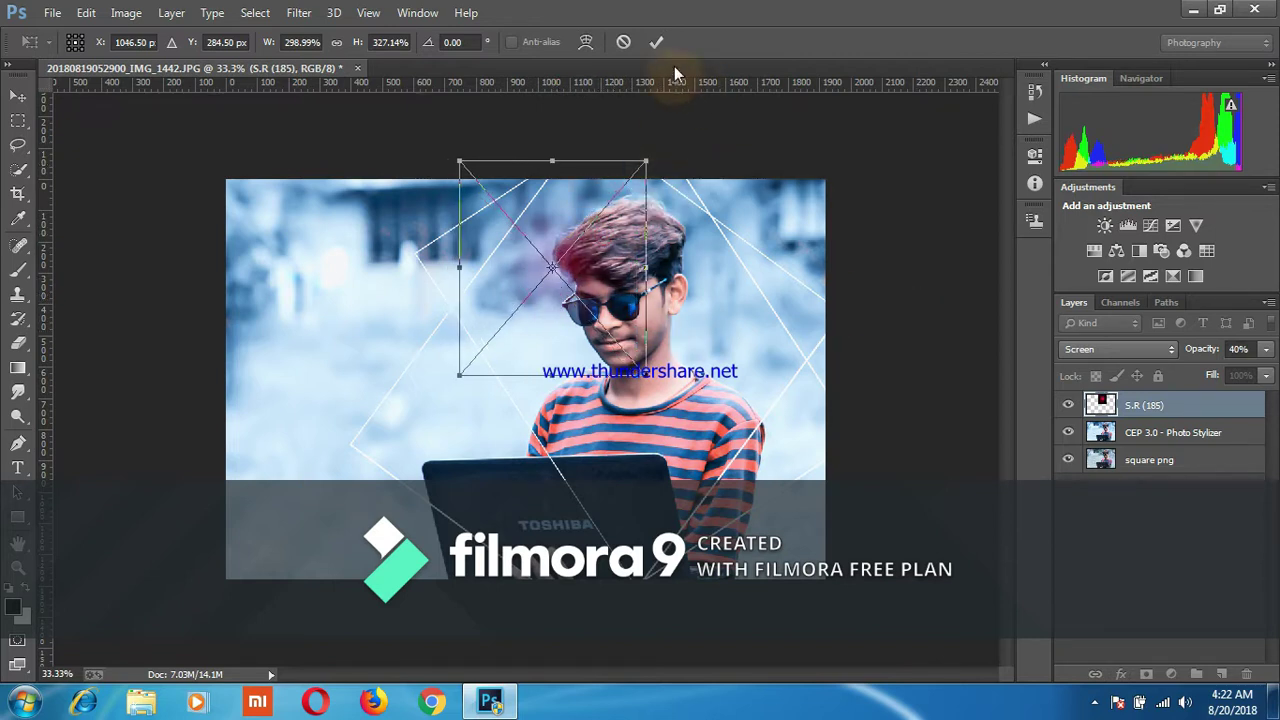
{"action": "left_click", "coordinate": [656, 42]}
{"action": "key", "text": "e"}
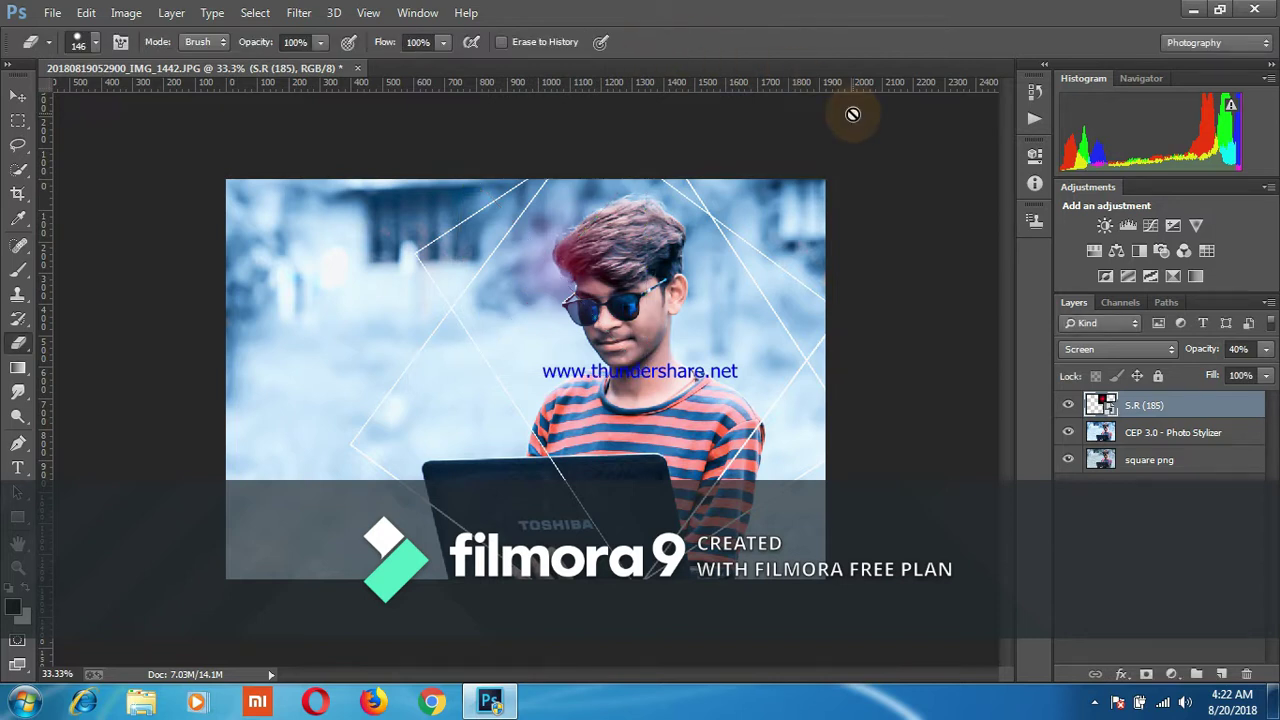
Step: Duplicate the glow twice, placing one copy over the hair and one to the right
{"action": "key", "text": "ctrl+j"}
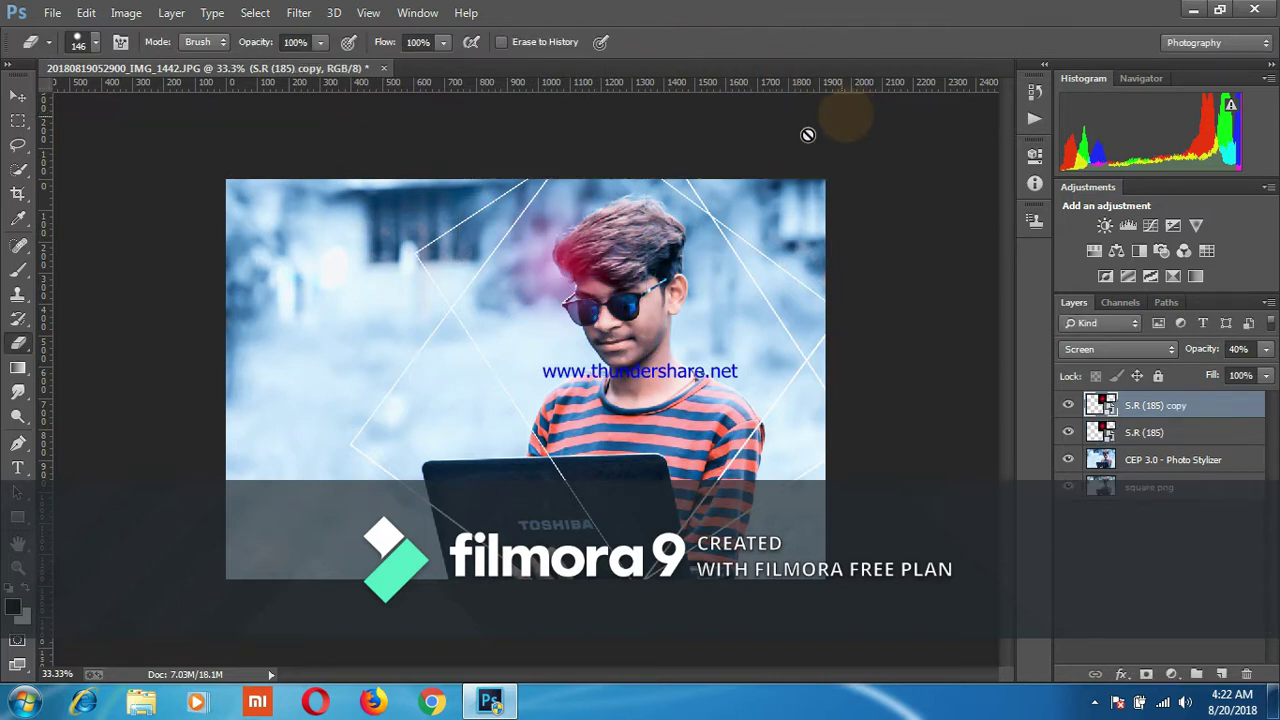
{"action": "left_click", "coordinate": [18, 94]}
{"action": "left_click_drag", "start_coordinate": [538, 292], "coordinate": [723, 342]}
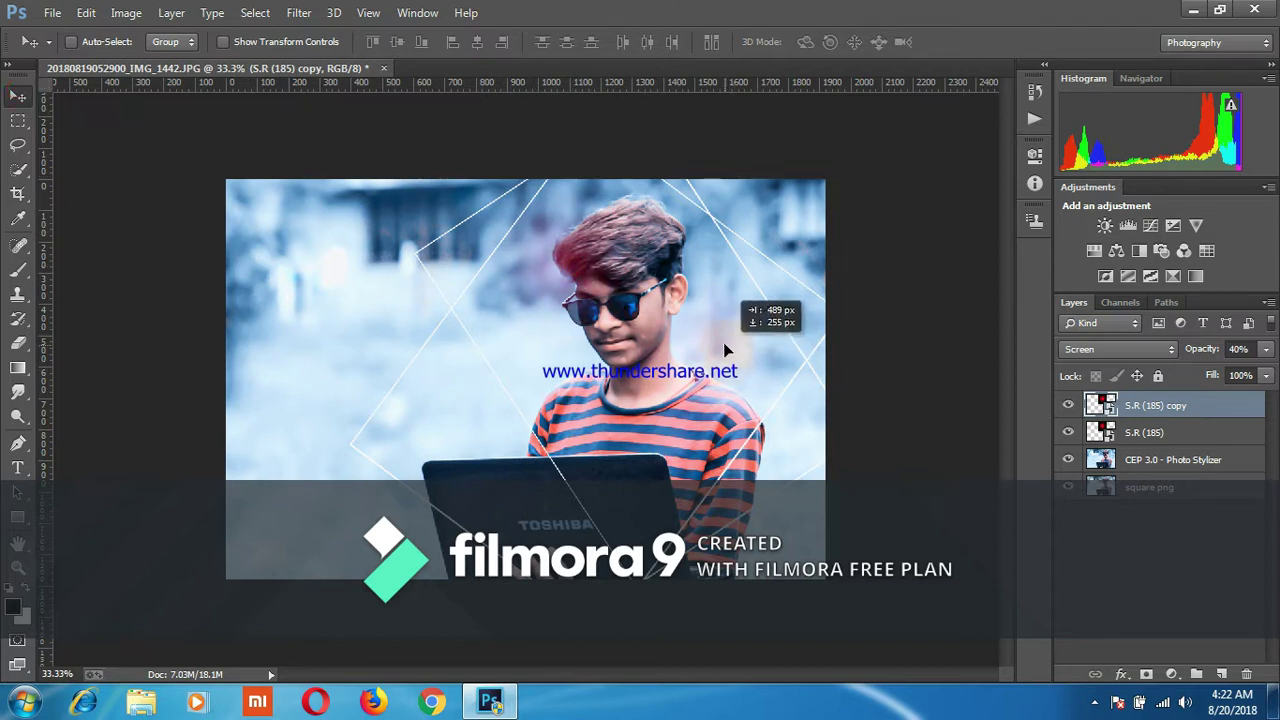
{"action": "left_click_drag", "start_coordinate": [723, 342], "coordinate": [677, 273]}
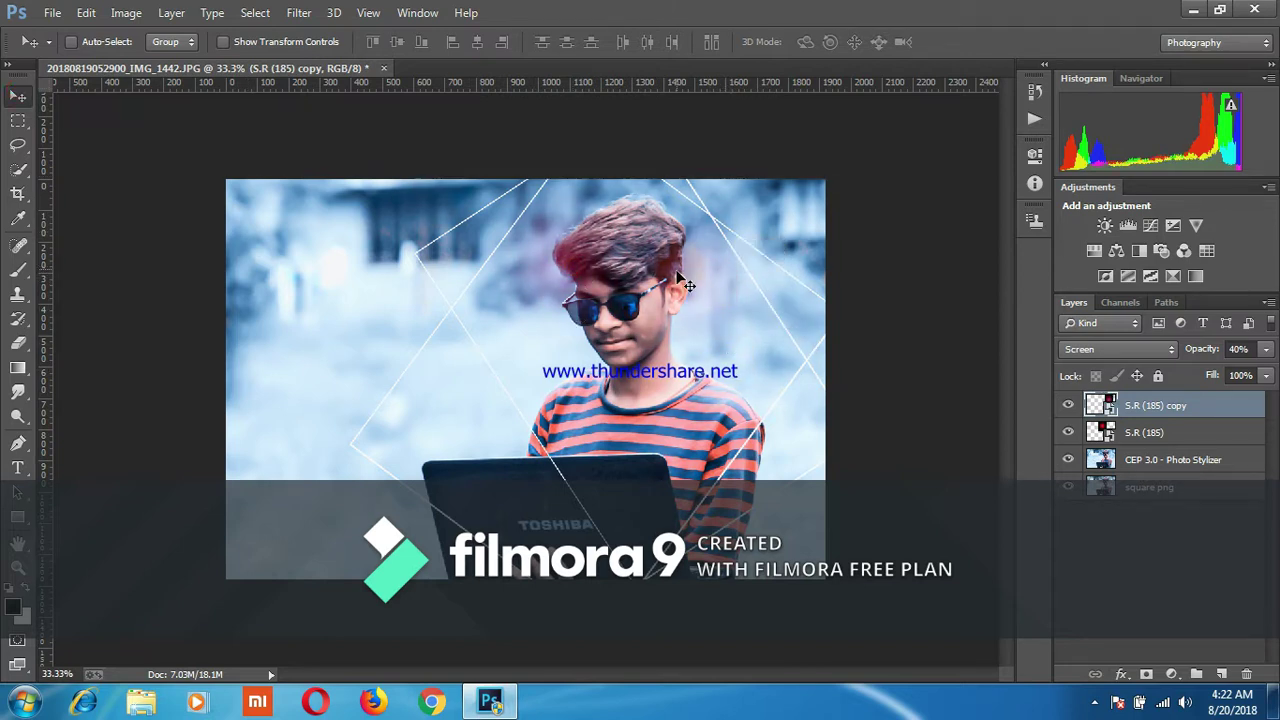
{"action": "key", "text": "ctrl+j"}
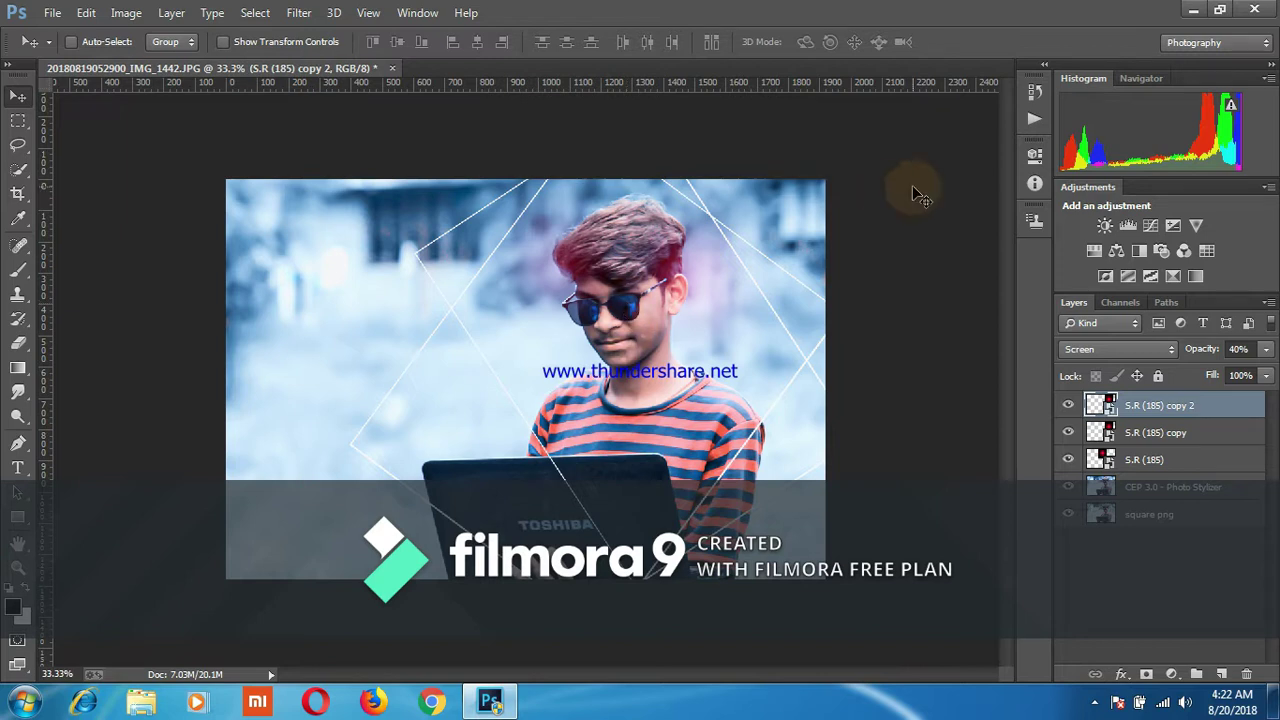
{"action": "left_click_drag", "start_coordinate": [697, 322], "coordinate": [518, 454]}
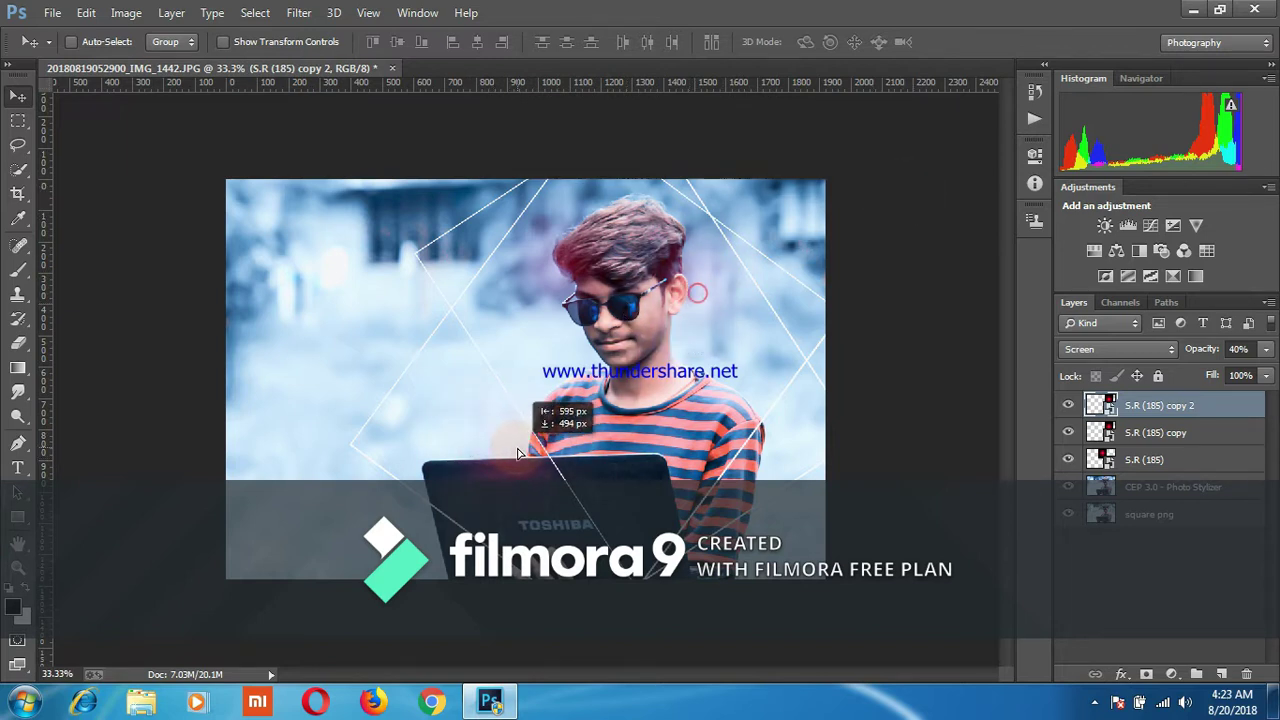
{"action": "left_click_drag", "start_coordinate": [518, 454], "coordinate": [570, 408]}
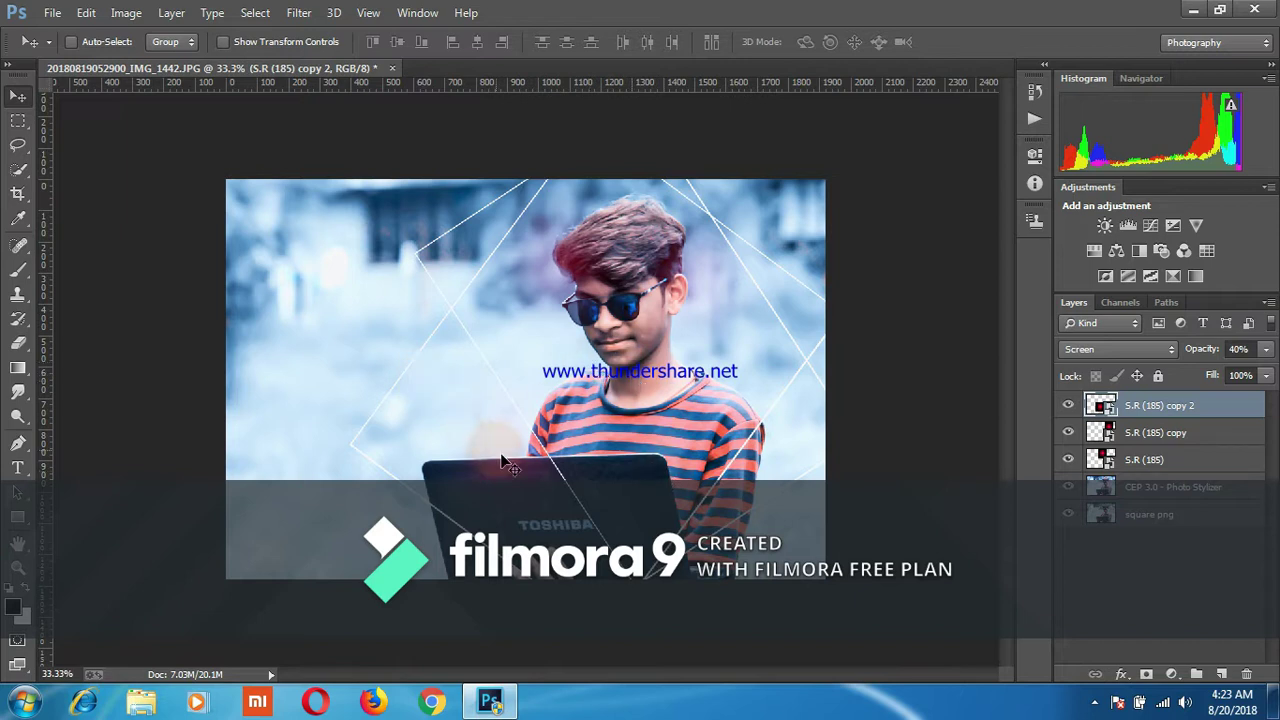
{"action": "mouse_move", "coordinate": [553, 434]}
{"action": "left_mouse_down"}
{"action": "mouse_move", "coordinate": [703, 437]}
{"action": "mouse_move", "coordinate": [763, 385]}
{"action": "left_mouse_up"}
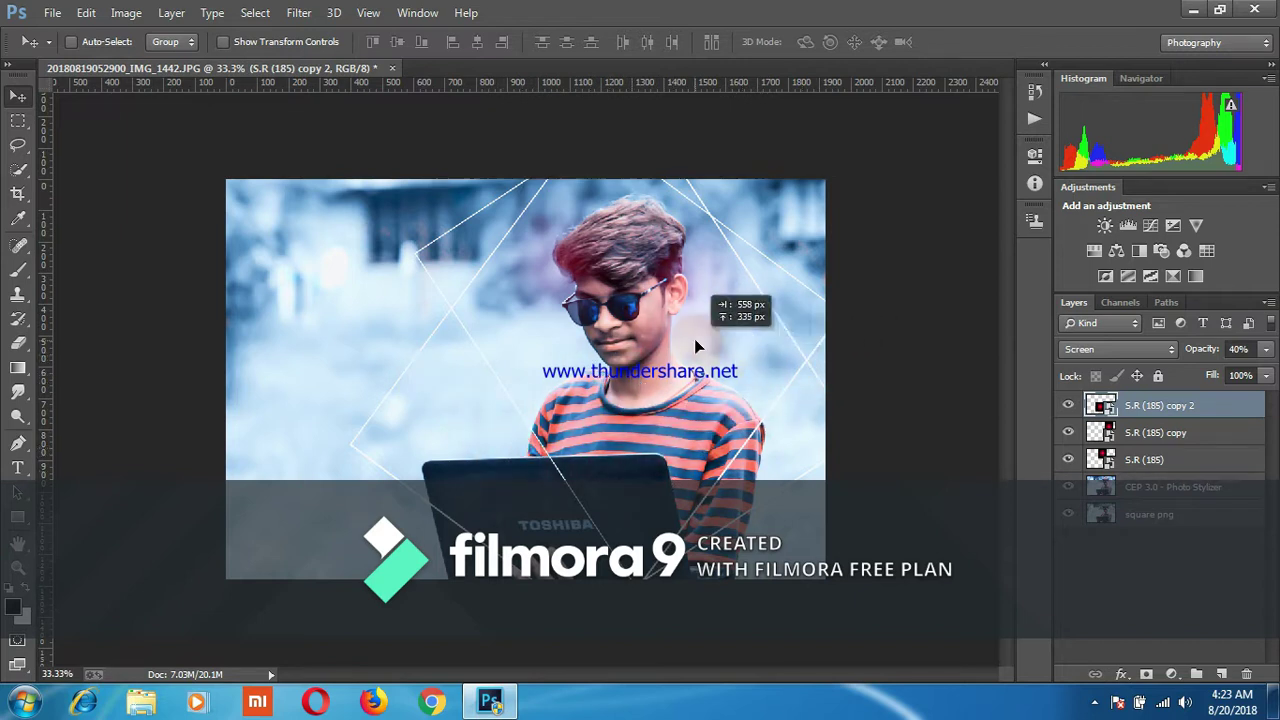
{"action": "left_click_drag", "start_coordinate": [763, 385], "coordinate": [776, 410]}
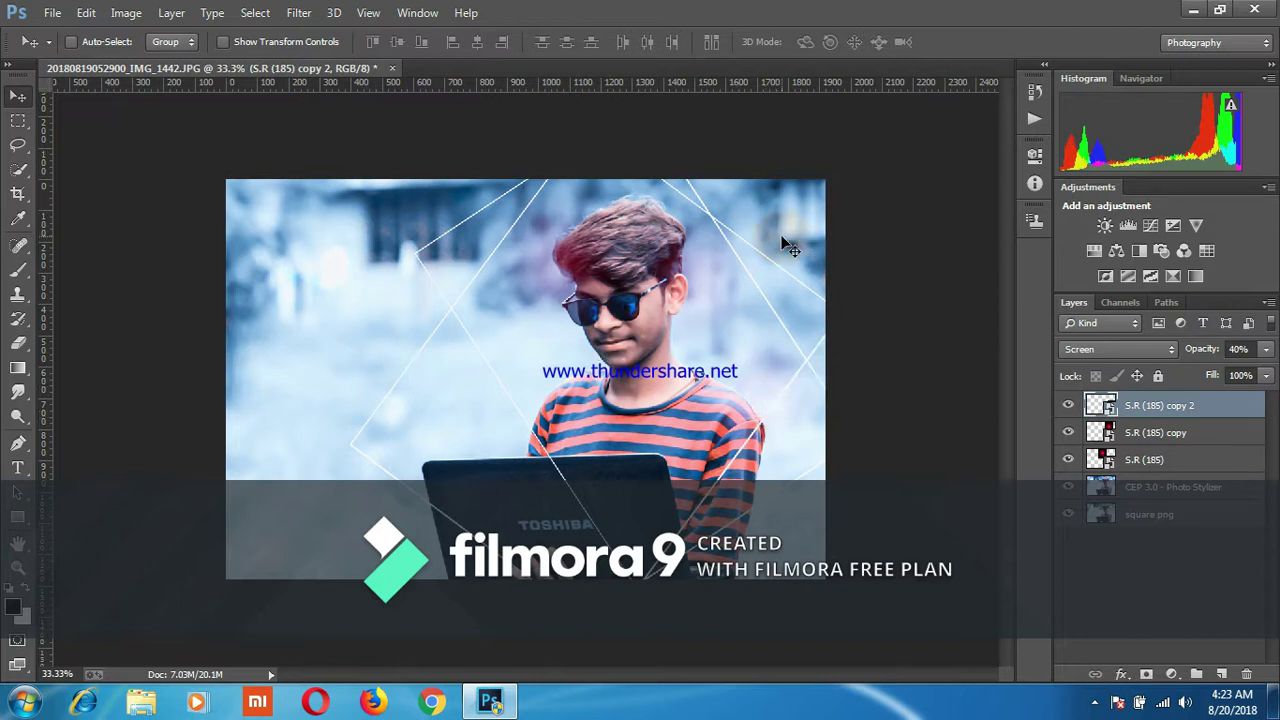
Step: Add a third glow copy beside the laptop, then flatten the image
{"action": "key", "text": "ctrl+j"}
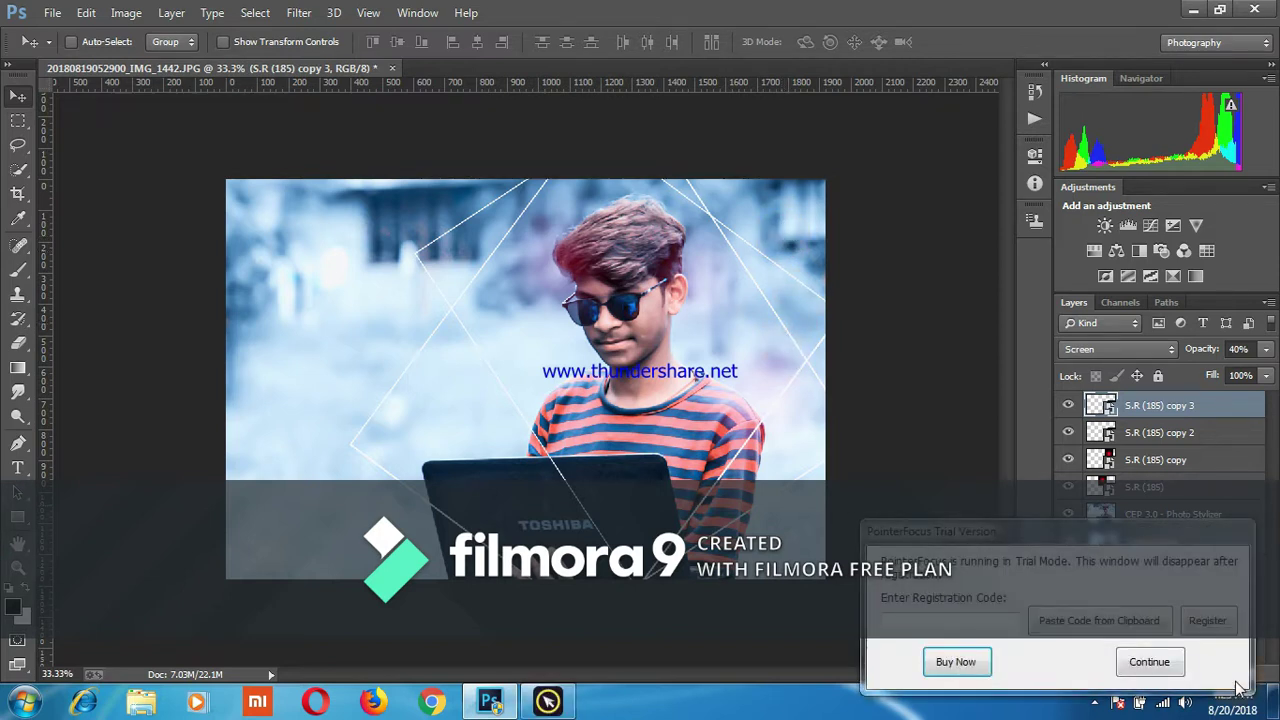
{"action": "left_click", "coordinate": [1150, 662]}
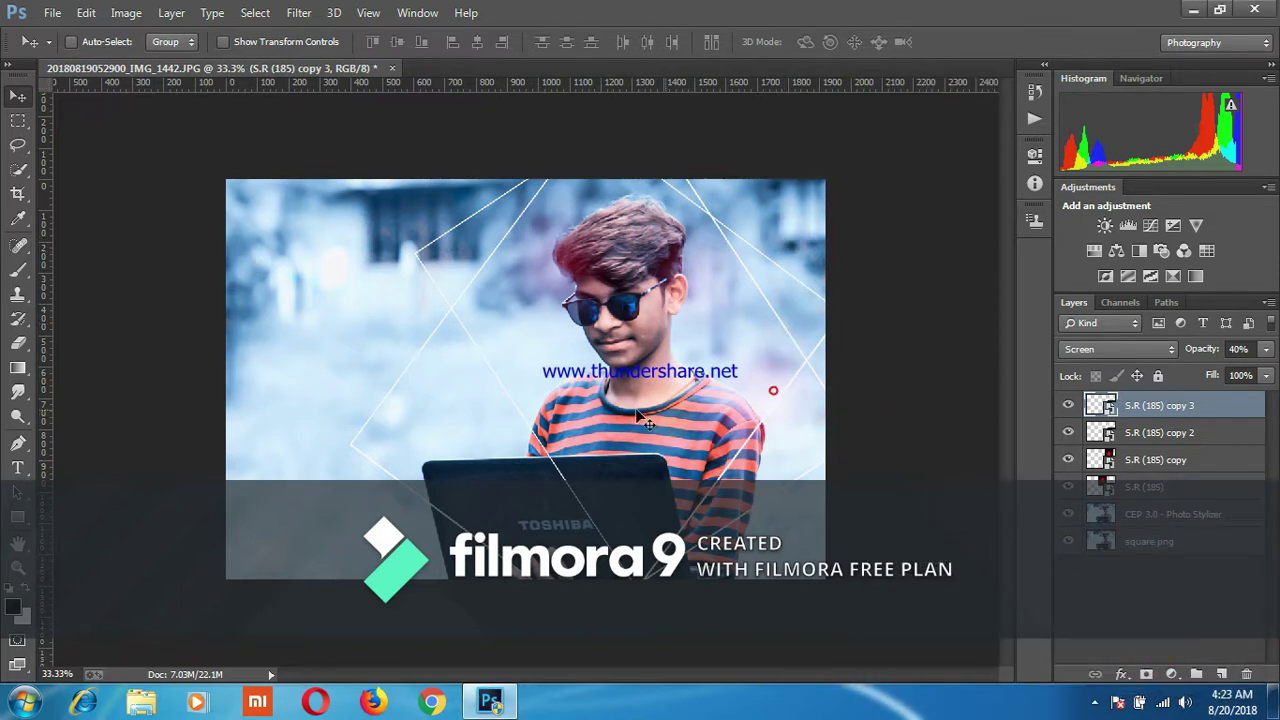
{"action": "left_click_drag", "start_coordinate": [786, 420], "coordinate": [507, 452]}
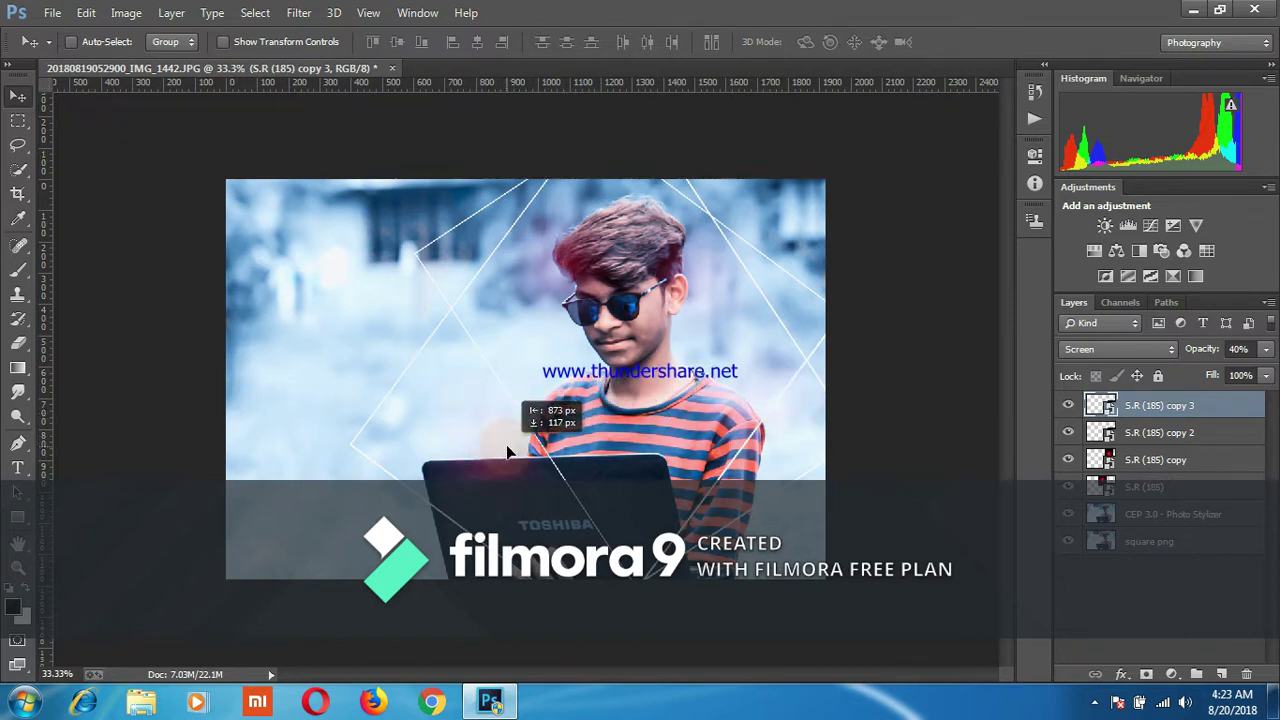
{"action": "left_click_drag", "start_coordinate": [500, 452], "coordinate": [445, 513]}
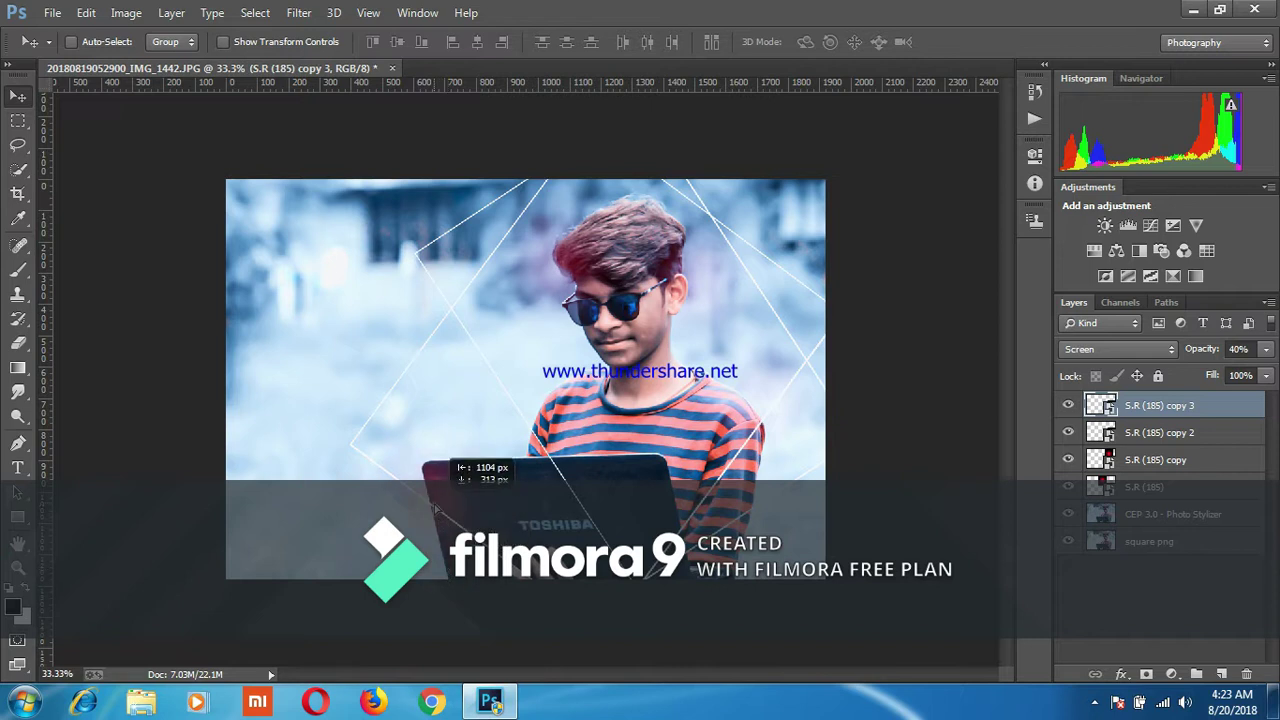
{"action": "left_click_drag", "start_coordinate": [428, 498], "coordinate": [428, 498]}
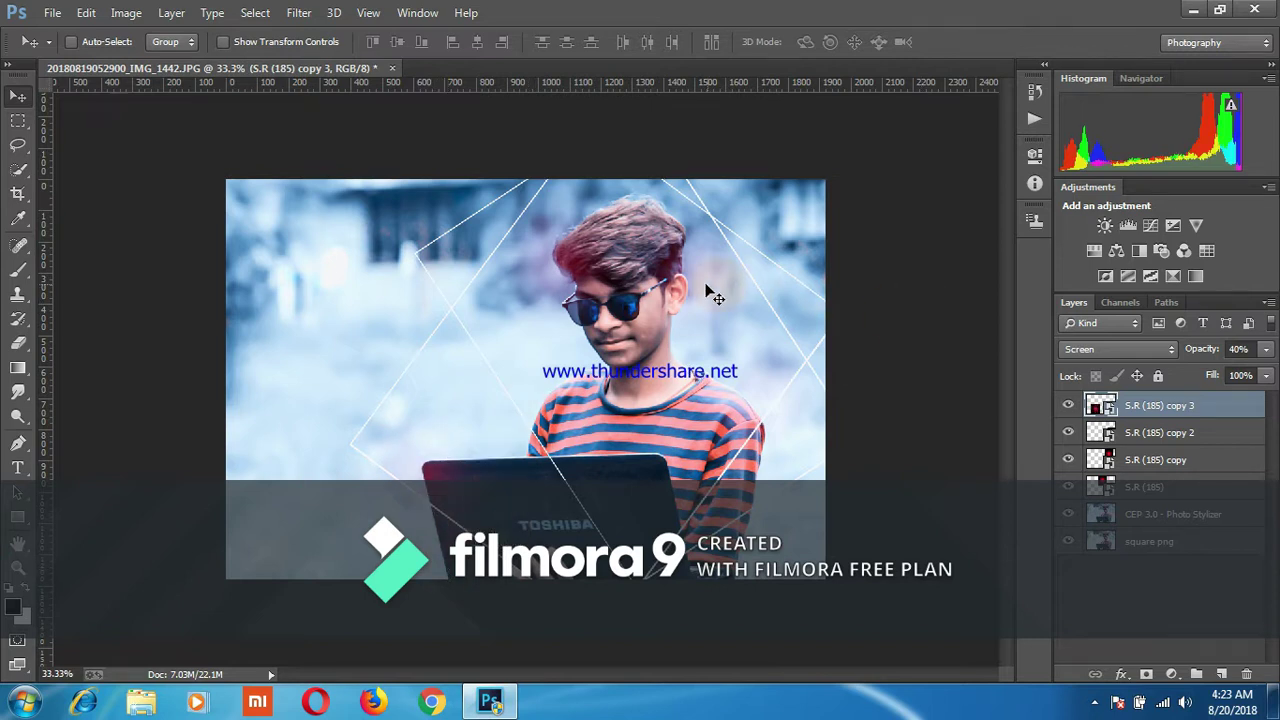
{"action": "right_click", "coordinate": [1170, 412]}
{"action": "left_click", "coordinate": [866, 546]}
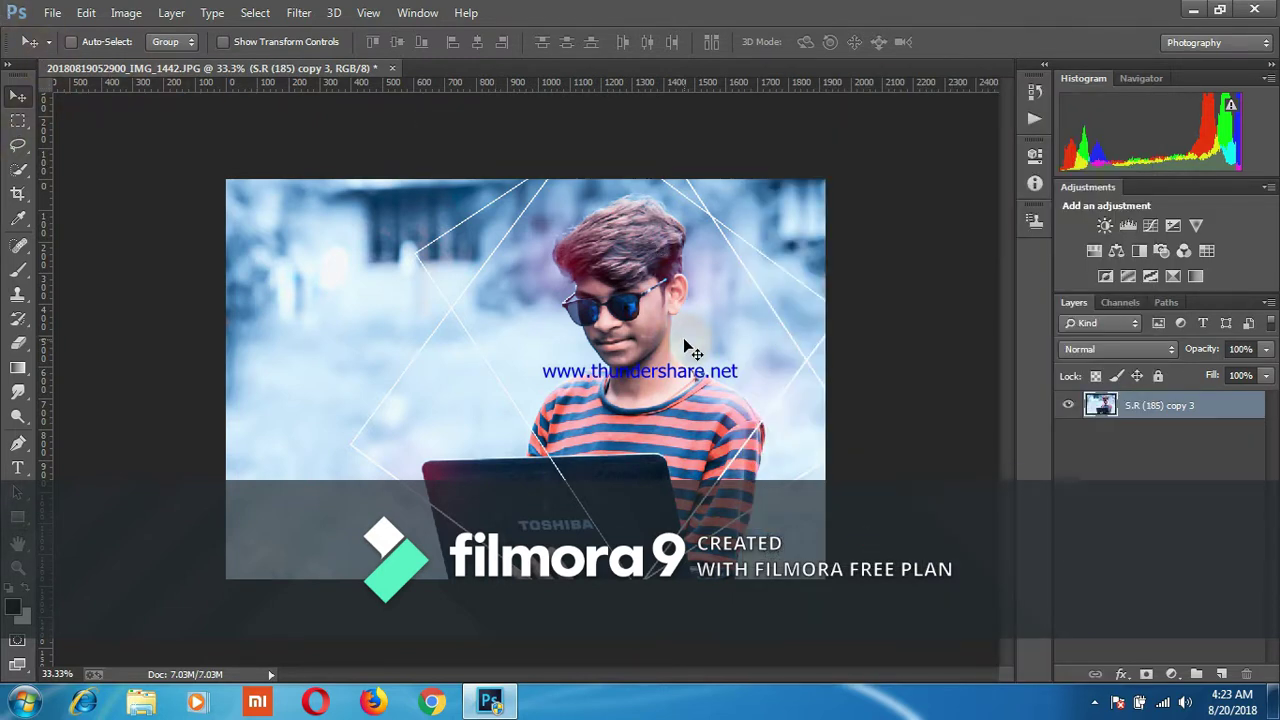
Step: Embed the S.R (4) Photoshop logo from Desktop > 1500+ PNG FILE > logo
{"action": "left_click", "coordinate": [58, 12]}
{"action": "left_click", "coordinate": [100, 282]}
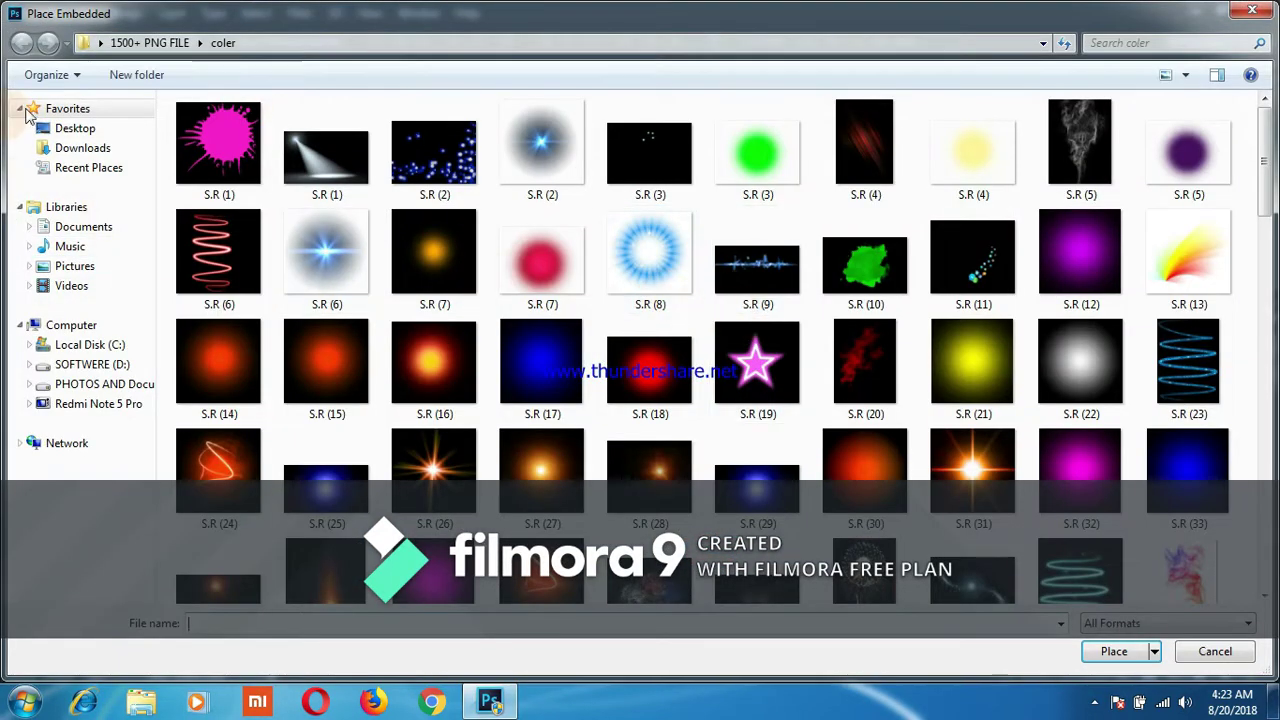
{"action": "left_click", "coordinate": [98, 128]}
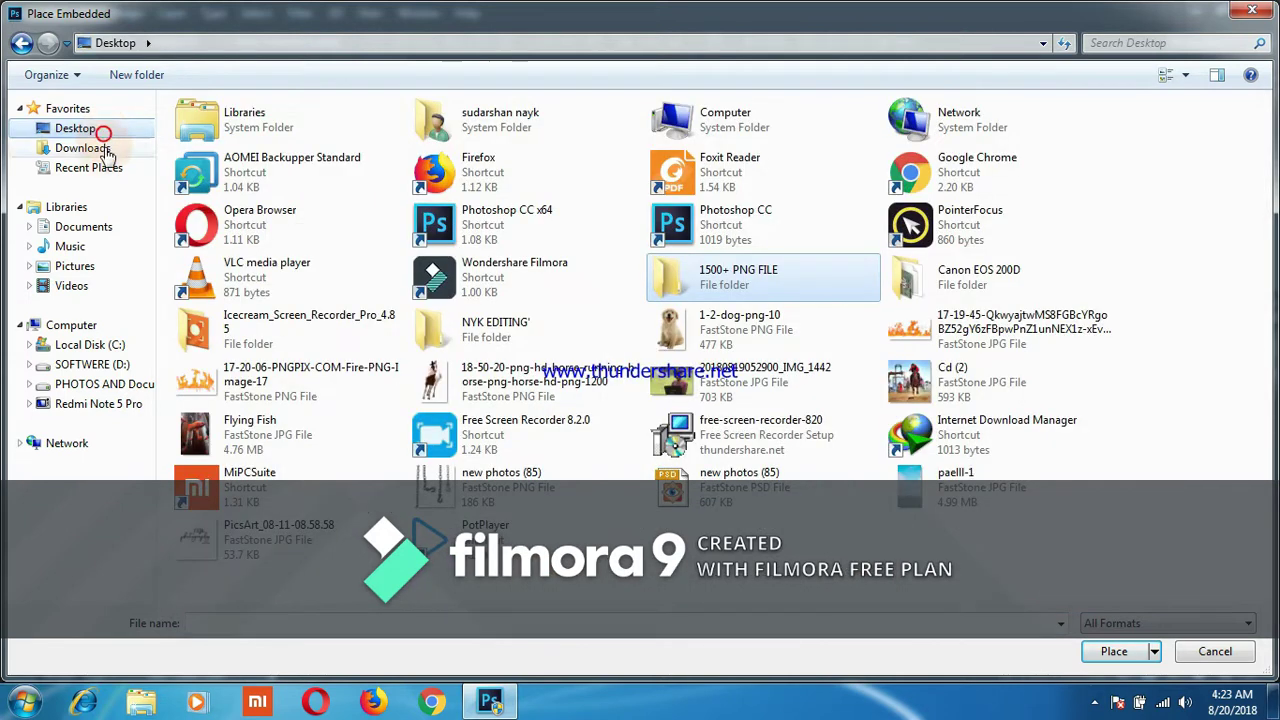
{"action": "double_click", "coordinate": [792, 274]}
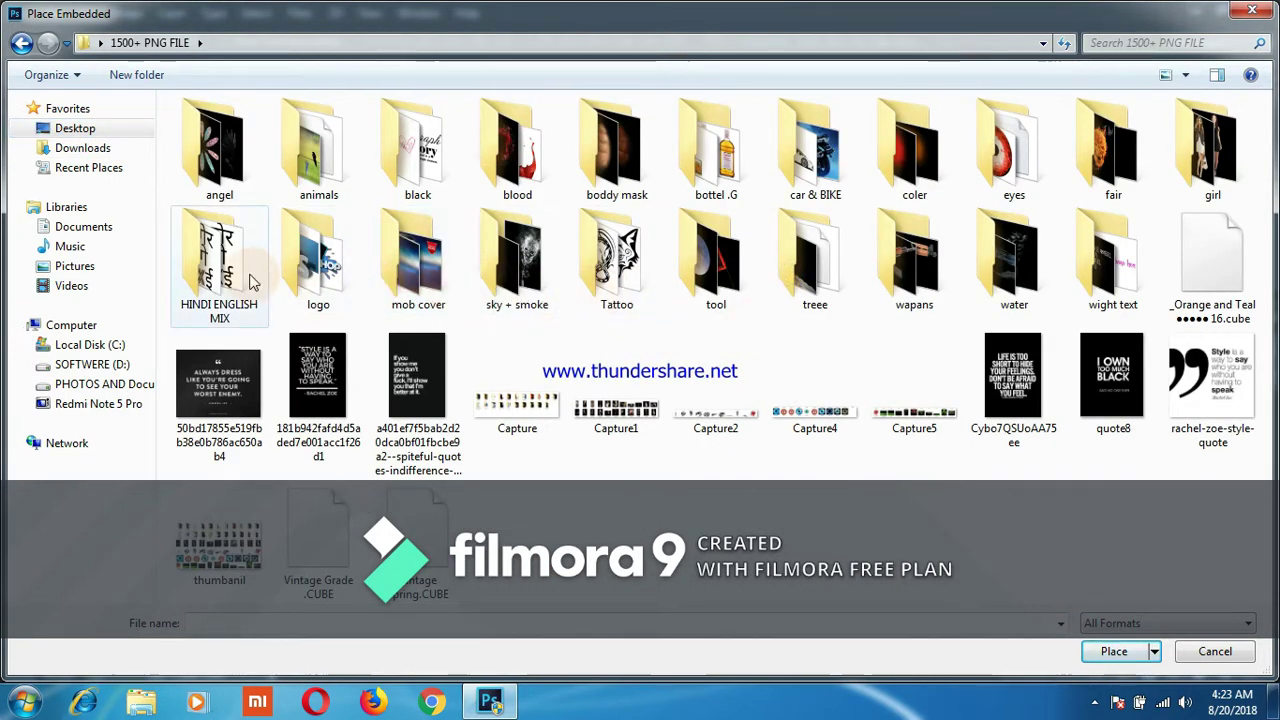
{"action": "double_click", "coordinate": [1120, 280]}
{"action": "left_click", "coordinate": [21, 43]}
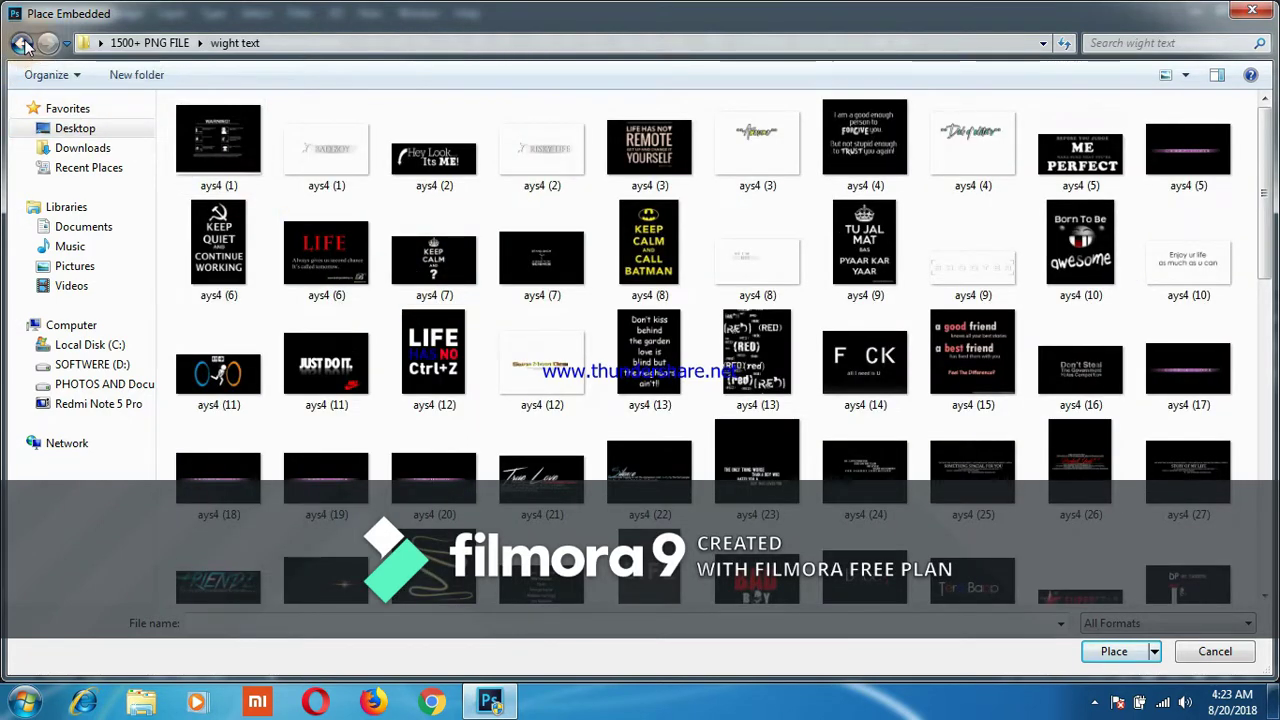
{"action": "double_click", "coordinate": [226, 270]}
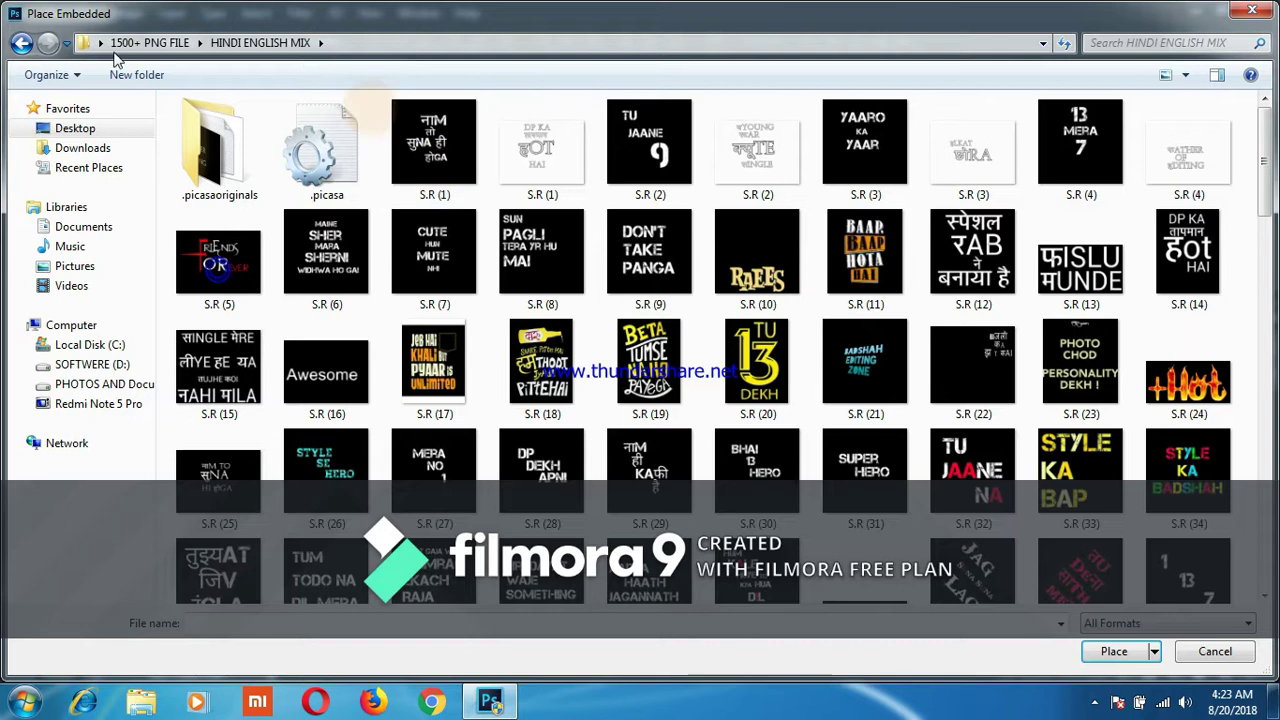
{"action": "left_click", "coordinate": [21, 43]}
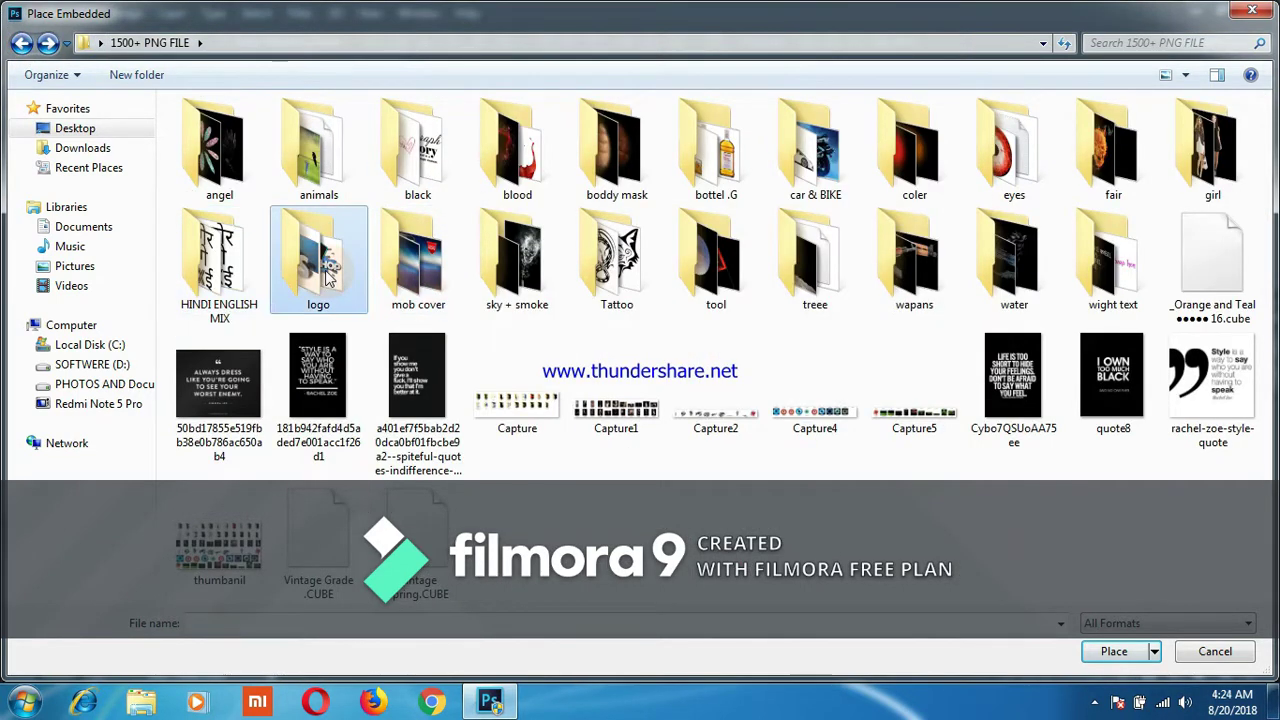
{"action": "double_click", "coordinate": [328, 282]}
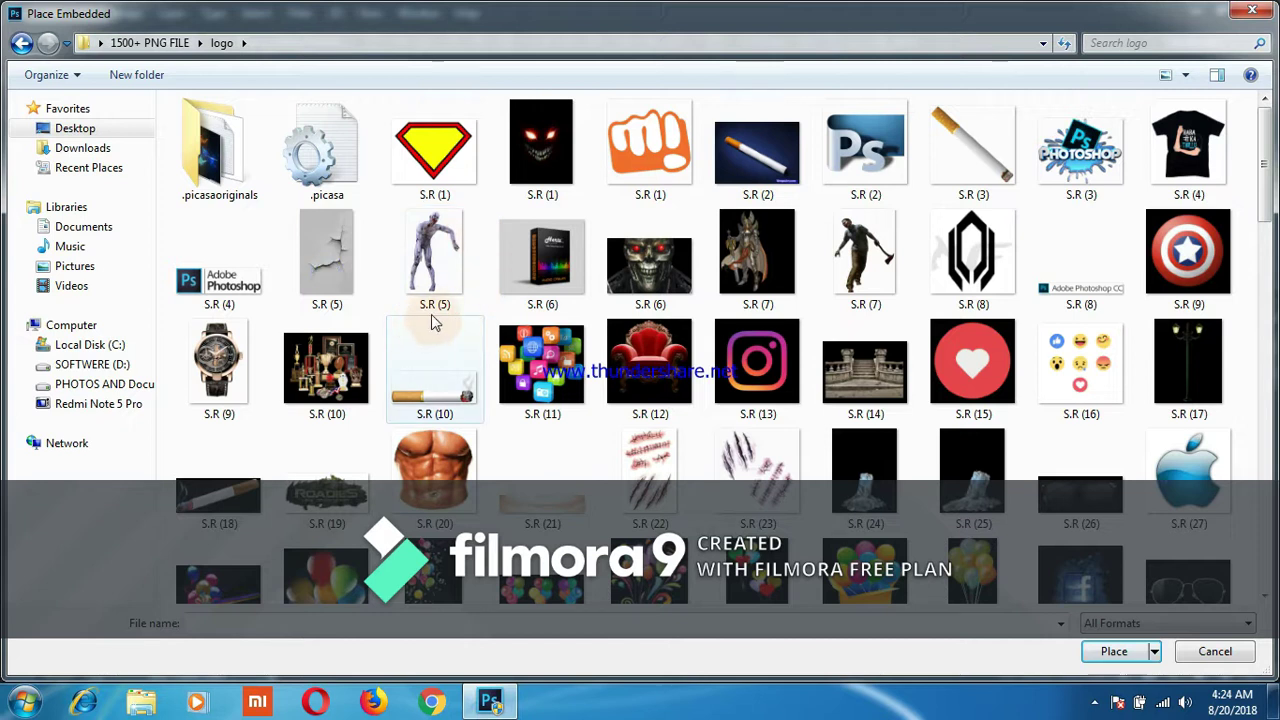
{"action": "double_click", "coordinate": [232, 311]}
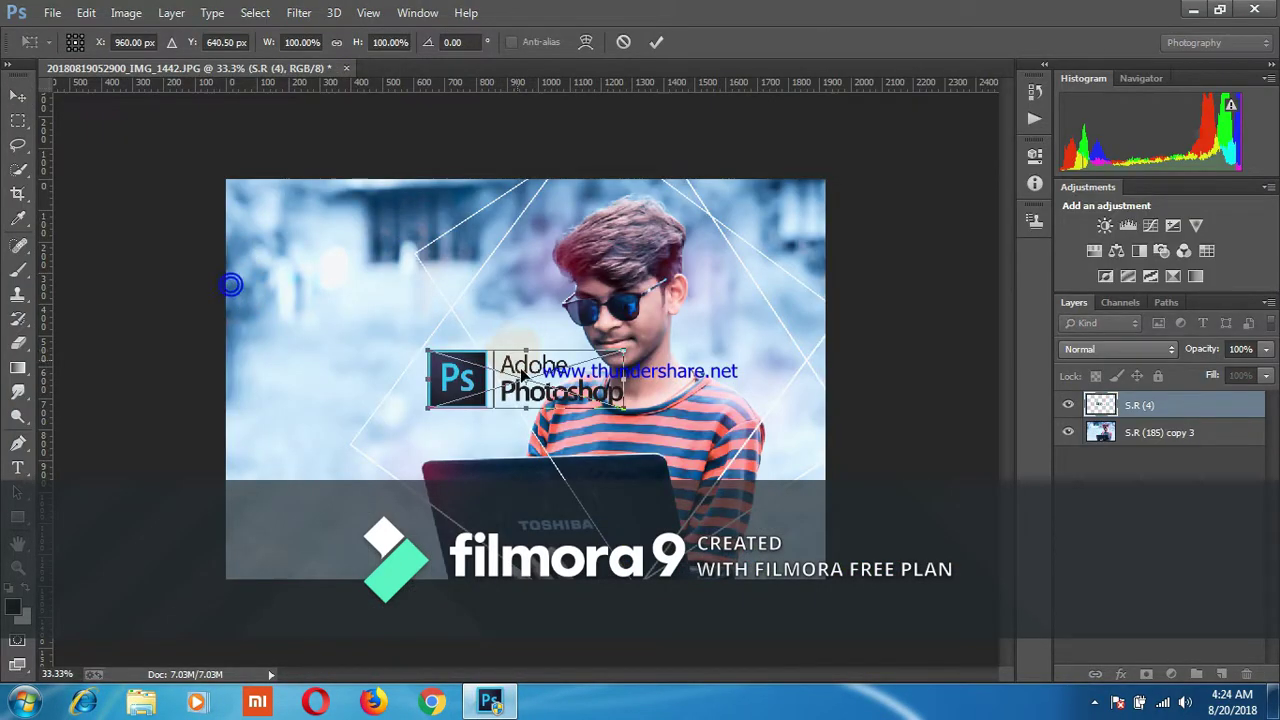
Step: Move the S.R (4) logo to the top-left corner, shrink it, and commit
{"action": "left_click_drag", "start_coordinate": [537, 395], "coordinate": [352, 232]}
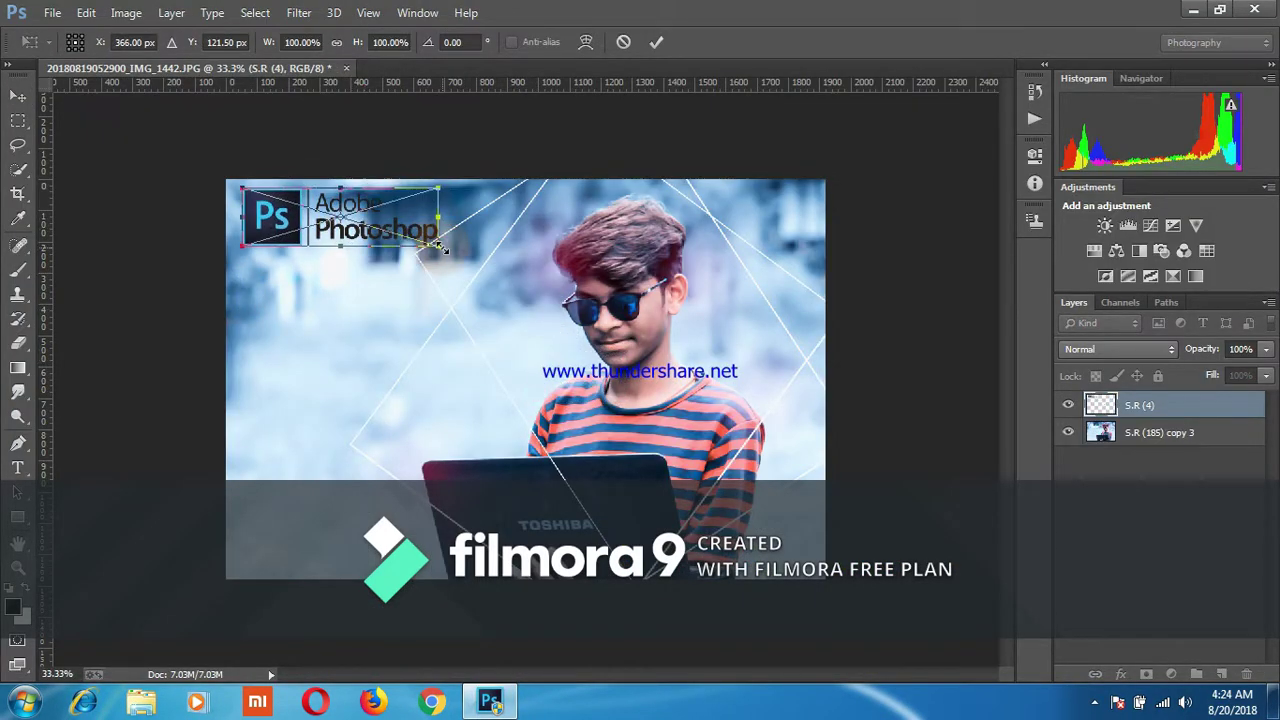
{"action": "left_click_drag", "start_coordinate": [441, 251], "coordinate": [340, 232]}
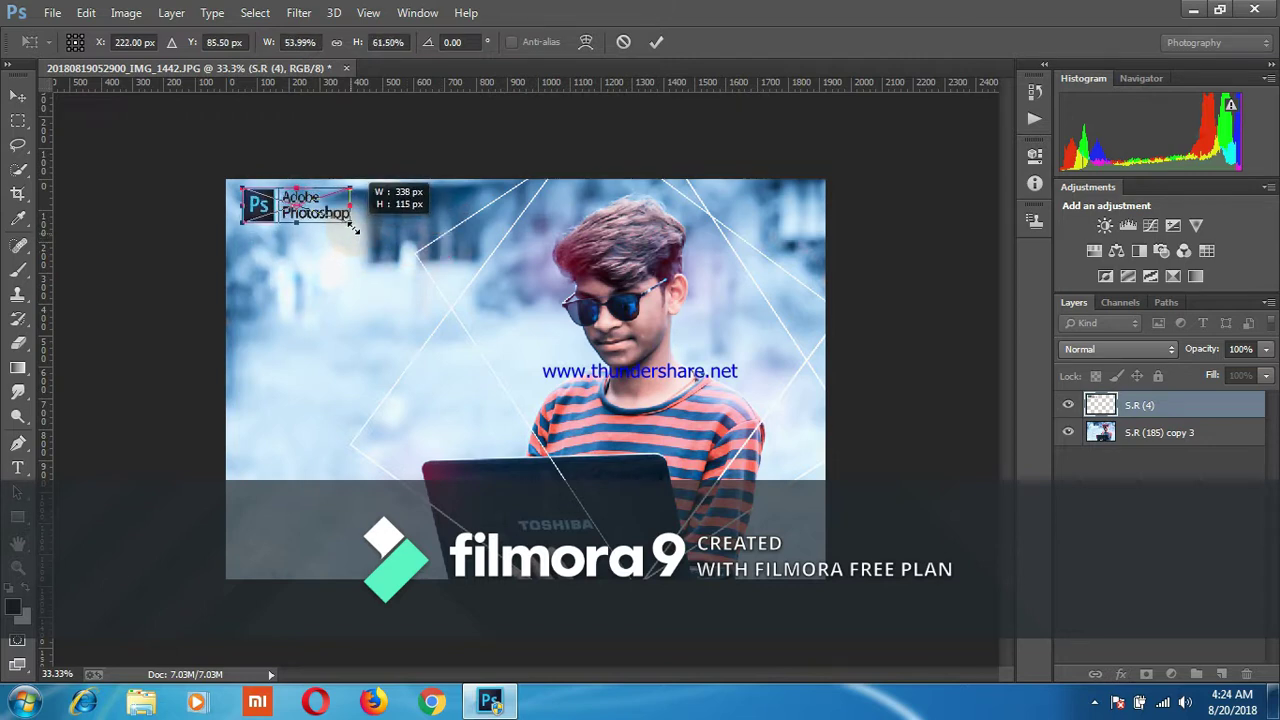
{"action": "left_click_drag", "start_coordinate": [340, 232], "coordinate": [313, 211]}
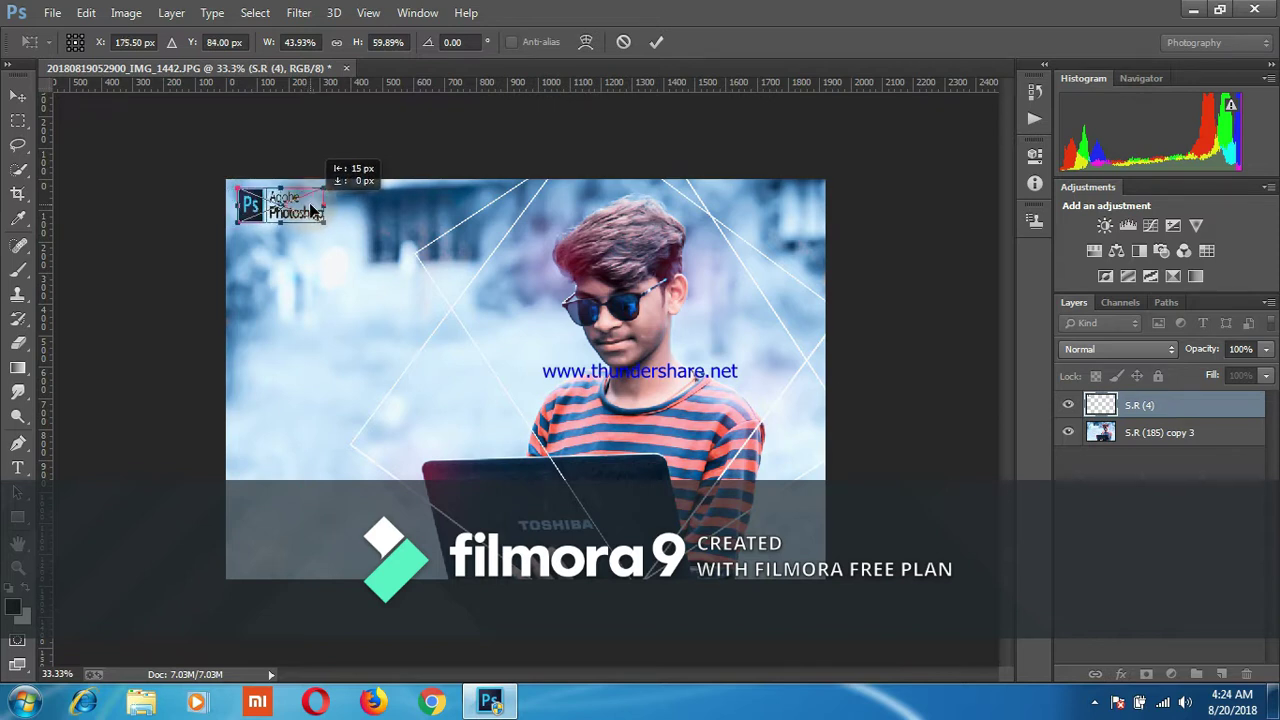
{"action": "left_click", "coordinate": [657, 43]}
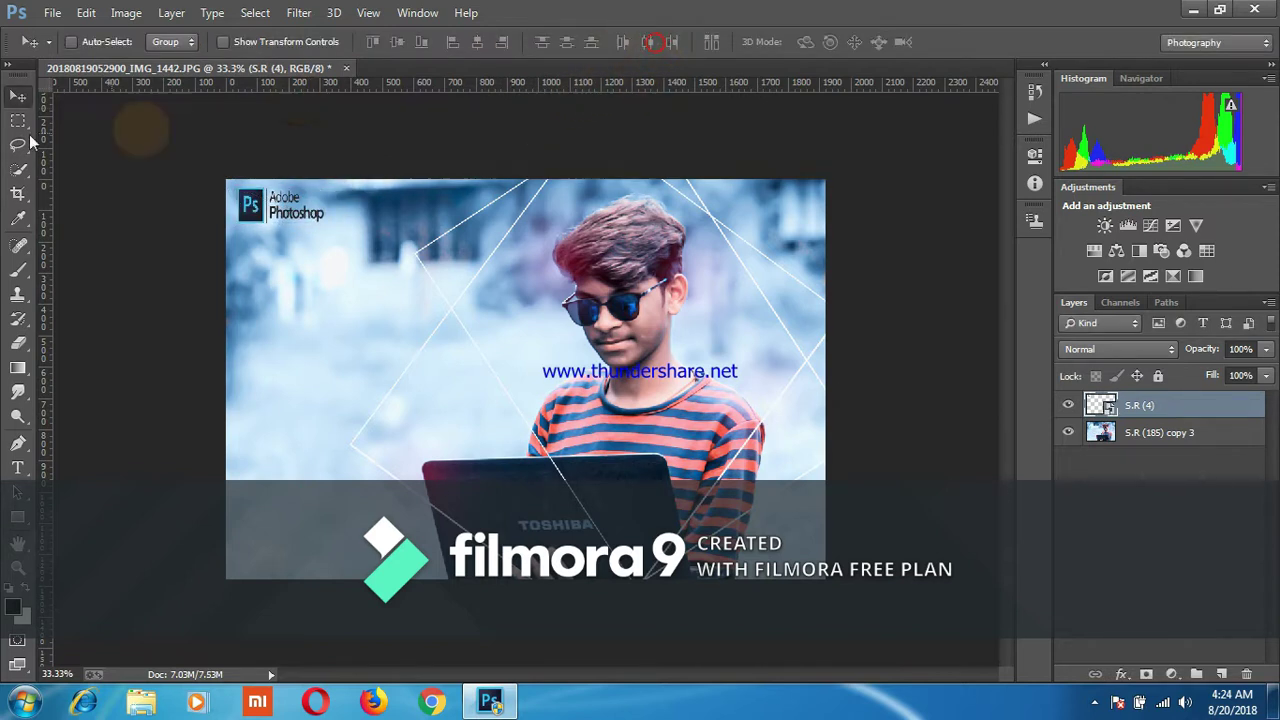
{"action": "left_click", "coordinate": [52, 13]}
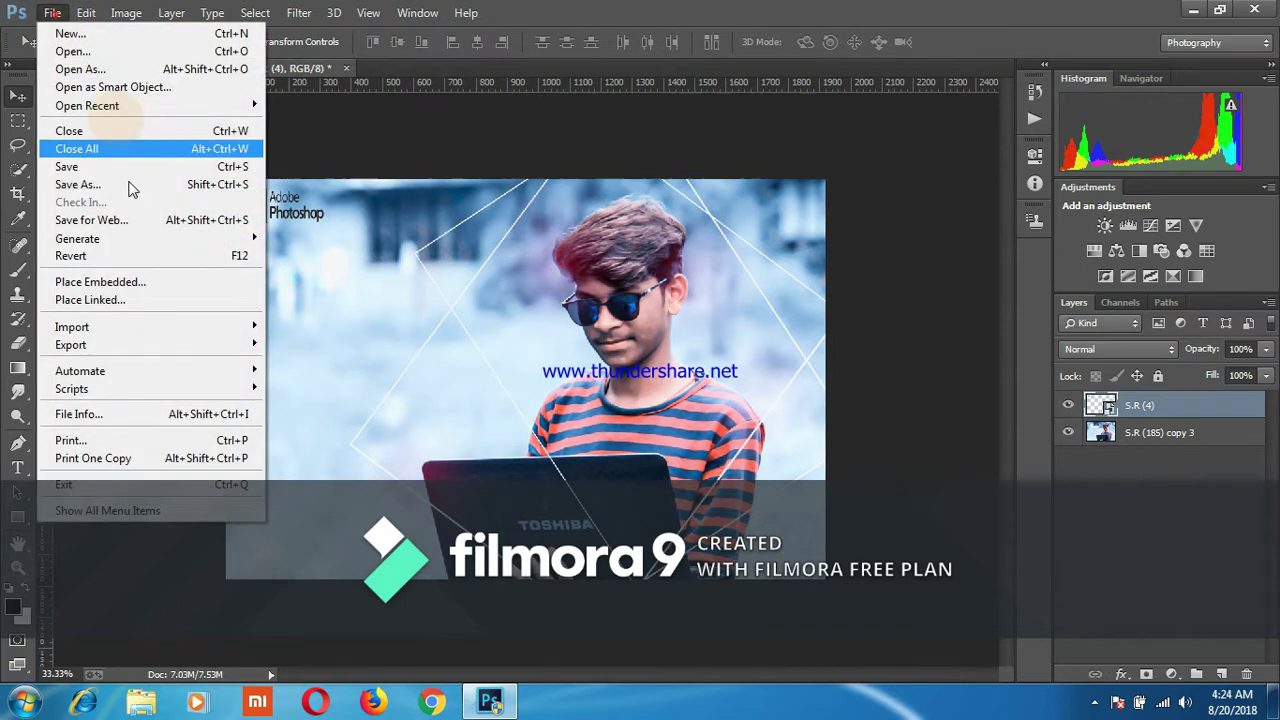
{"action": "left_click", "coordinate": [127, 276]}
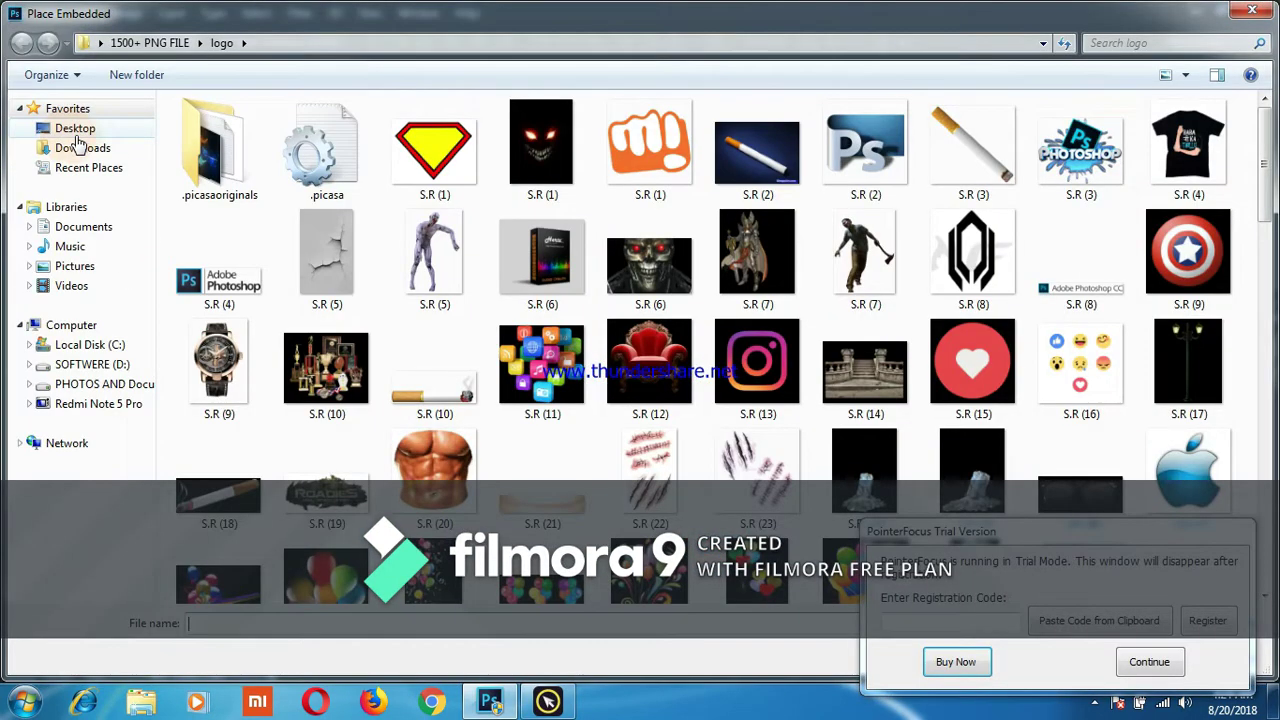
Step: Place PicsArt_08-11-08.58.58 in Multiply mode, shrink it beside the boy's face, and commit
{"action": "left_click", "coordinate": [75, 130]}
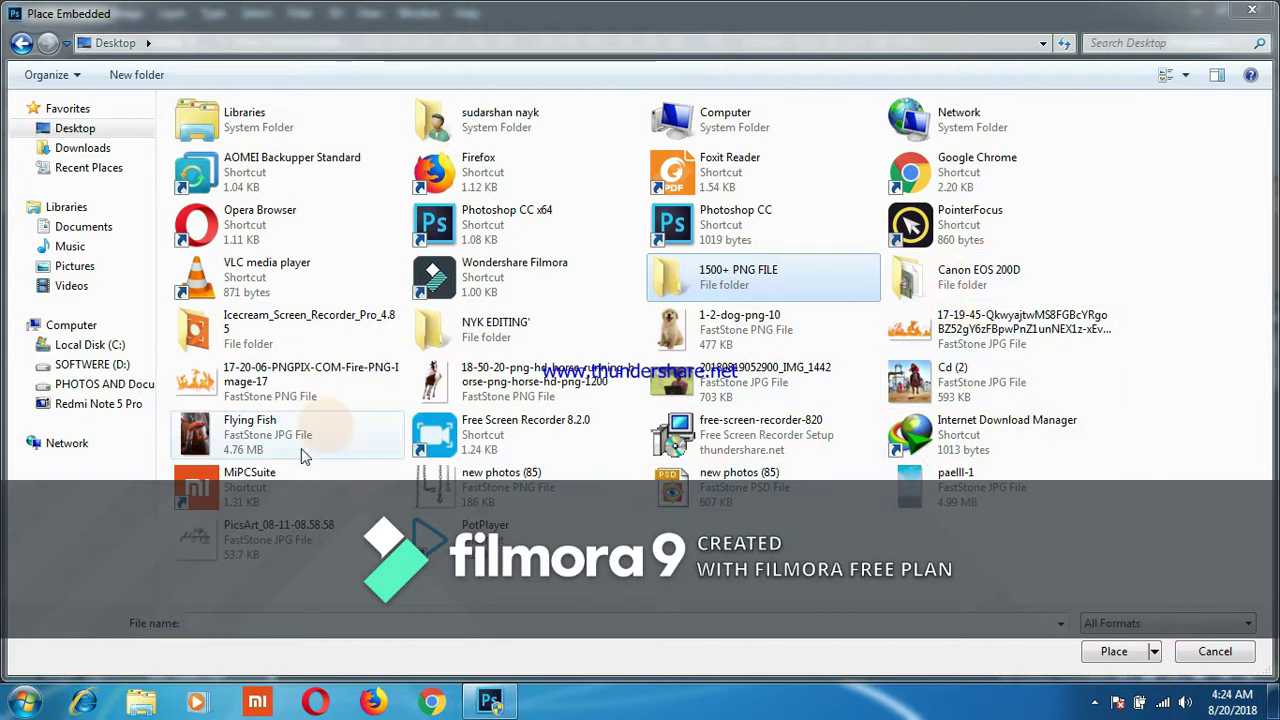
{"action": "double_click", "coordinate": [290, 530]}
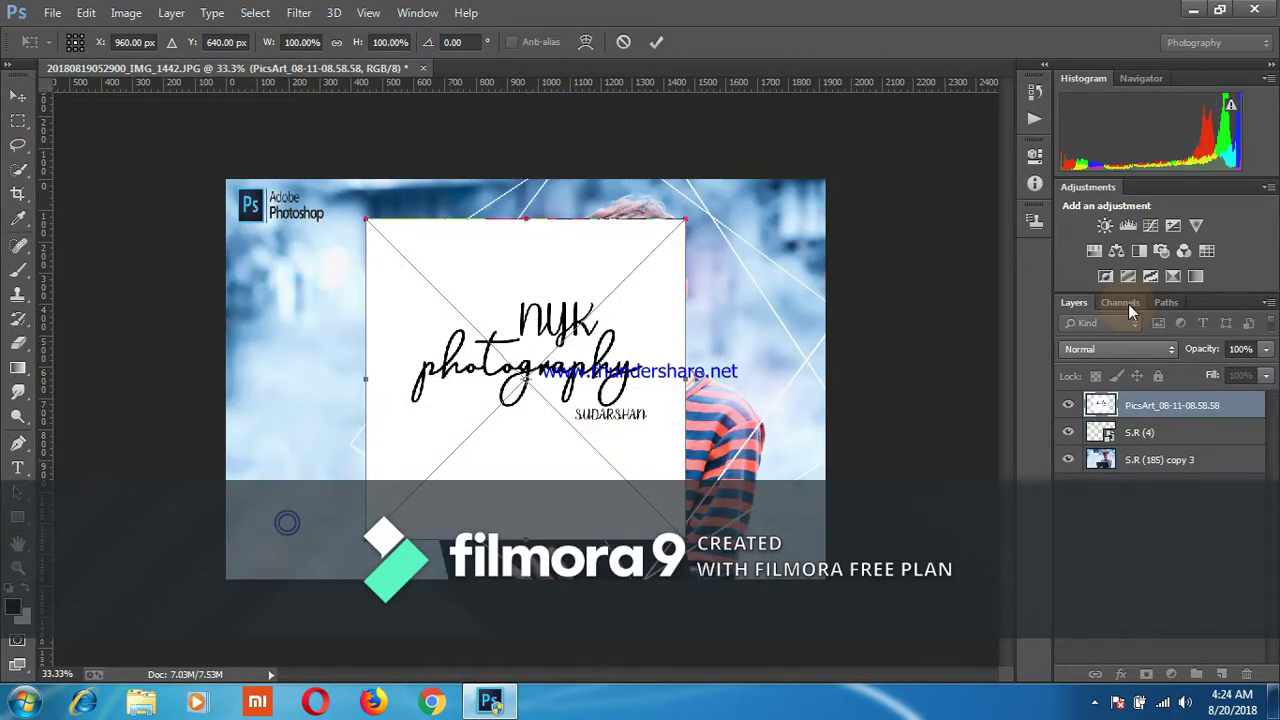
{"action": "left_click", "coordinate": [1120, 348]}
{"action": "left_click", "coordinate": [1094, 72]}
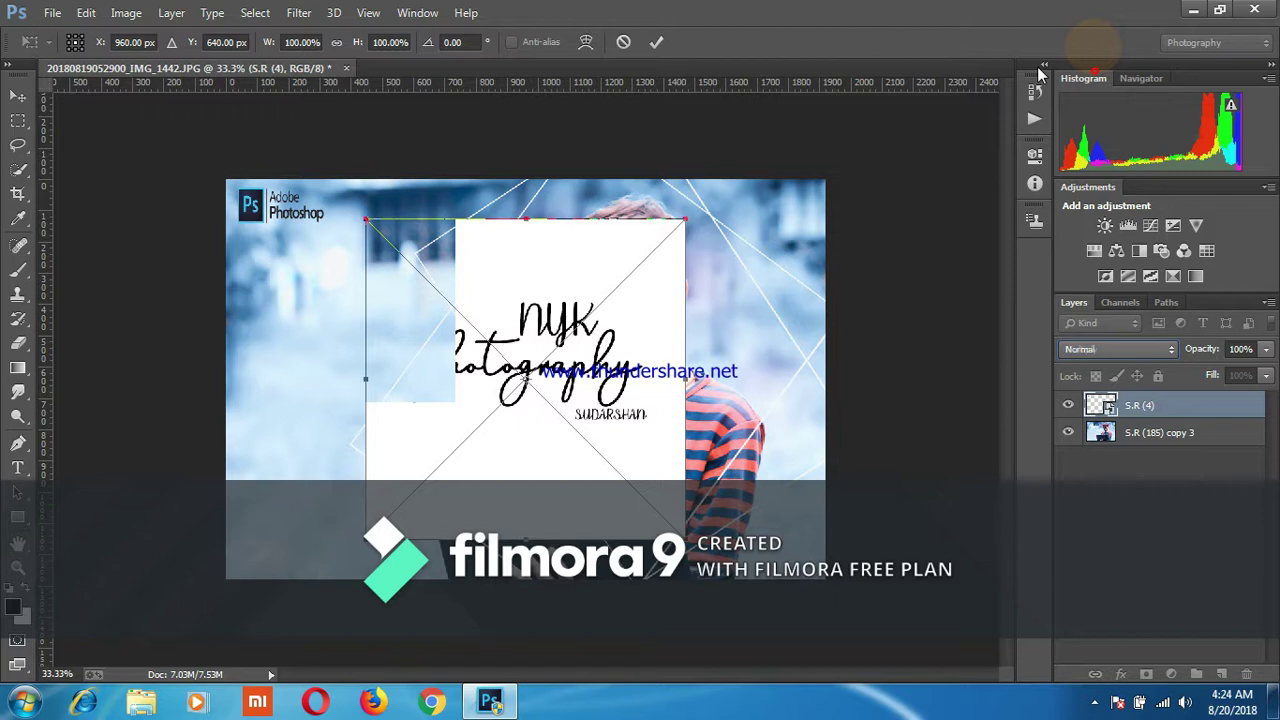
{"action": "mouse_move", "coordinate": [686, 219]}
{"action": "left_mouse_down"}
{"action": "mouse_move", "coordinate": [471, 360]}
{"action": "mouse_move", "coordinate": [450, 452]}
{"action": "left_mouse_up"}
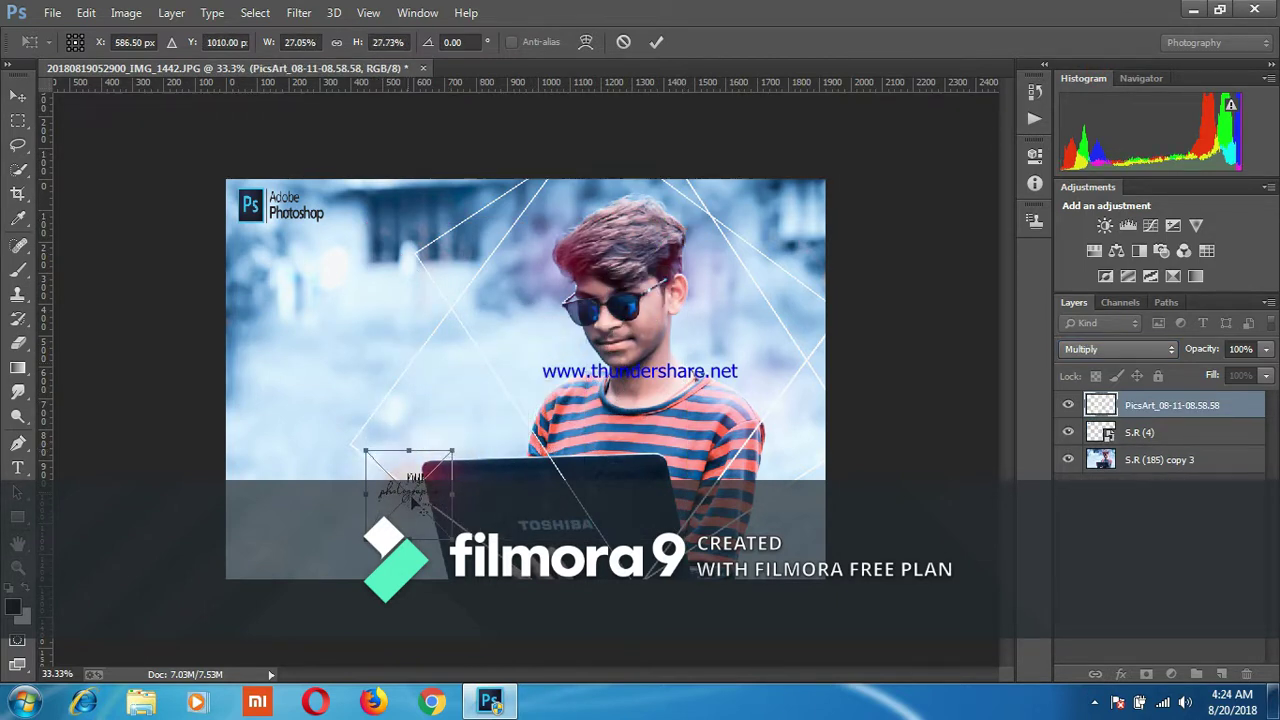
{"action": "mouse_move", "coordinate": [445, 488]}
{"action": "left_mouse_down"}
{"action": "mouse_move", "coordinate": [763, 352]}
{"action": "mouse_move", "coordinate": [769, 362]}
{"action": "left_mouse_up"}
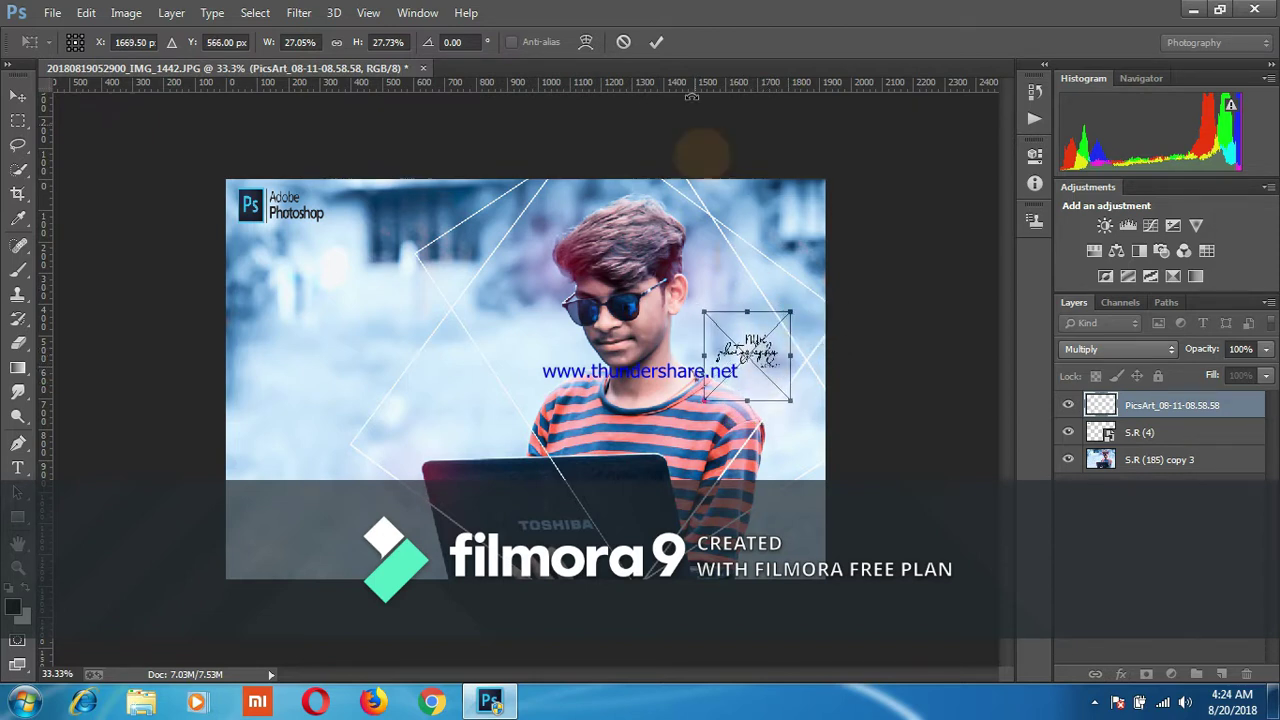
{"action": "left_click", "coordinate": [656, 41]}
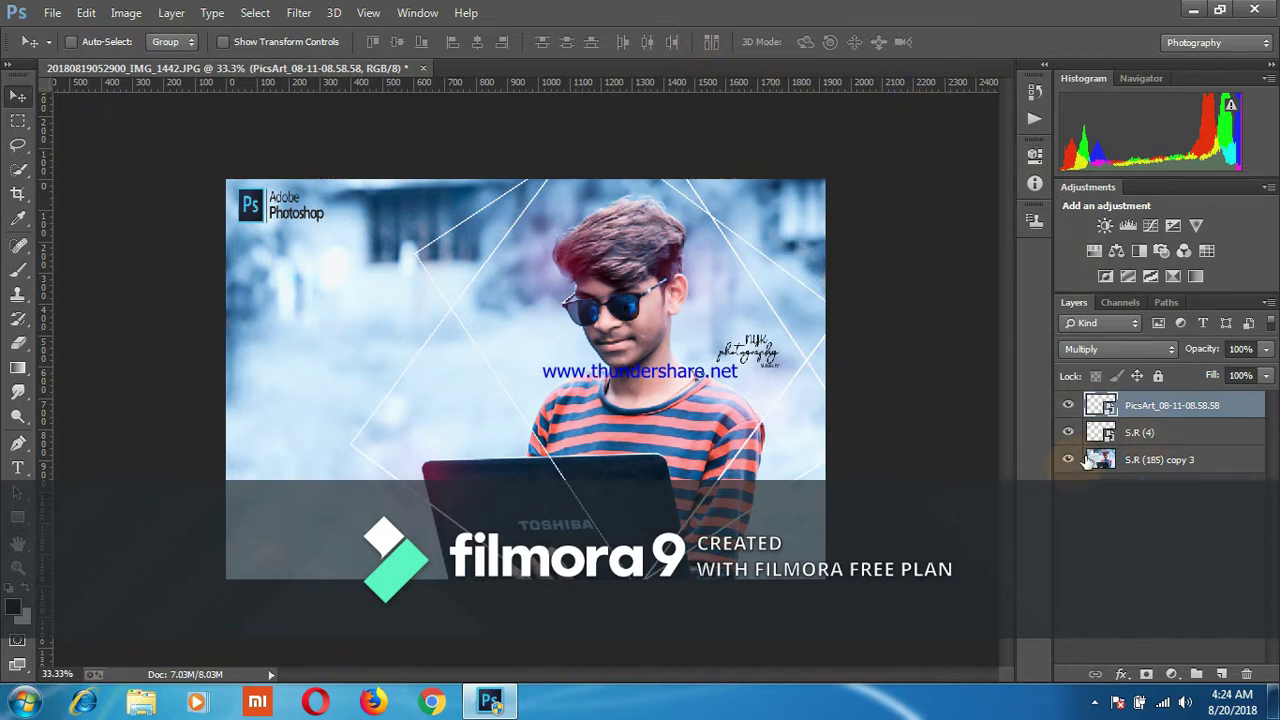
Step: Merge all visible layers into one
{"action": "right_click", "coordinate": [1141, 412]}
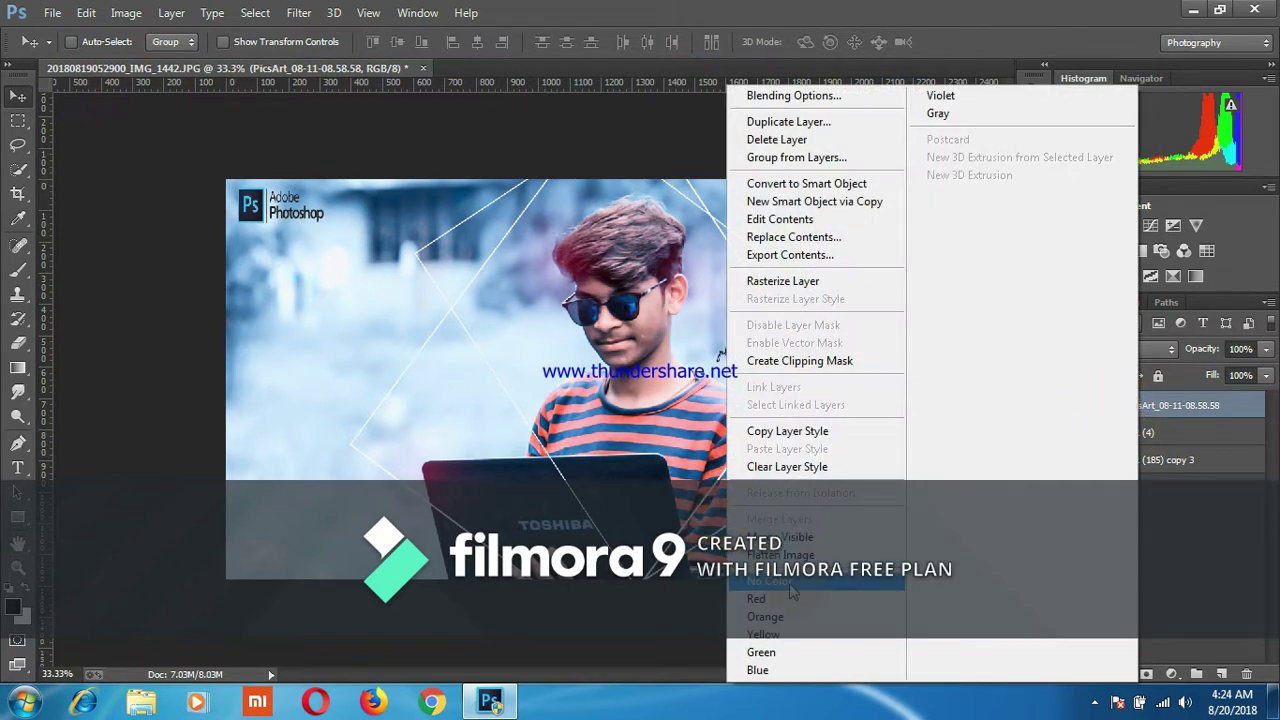
{"action": "left_click", "coordinate": [797, 535]}
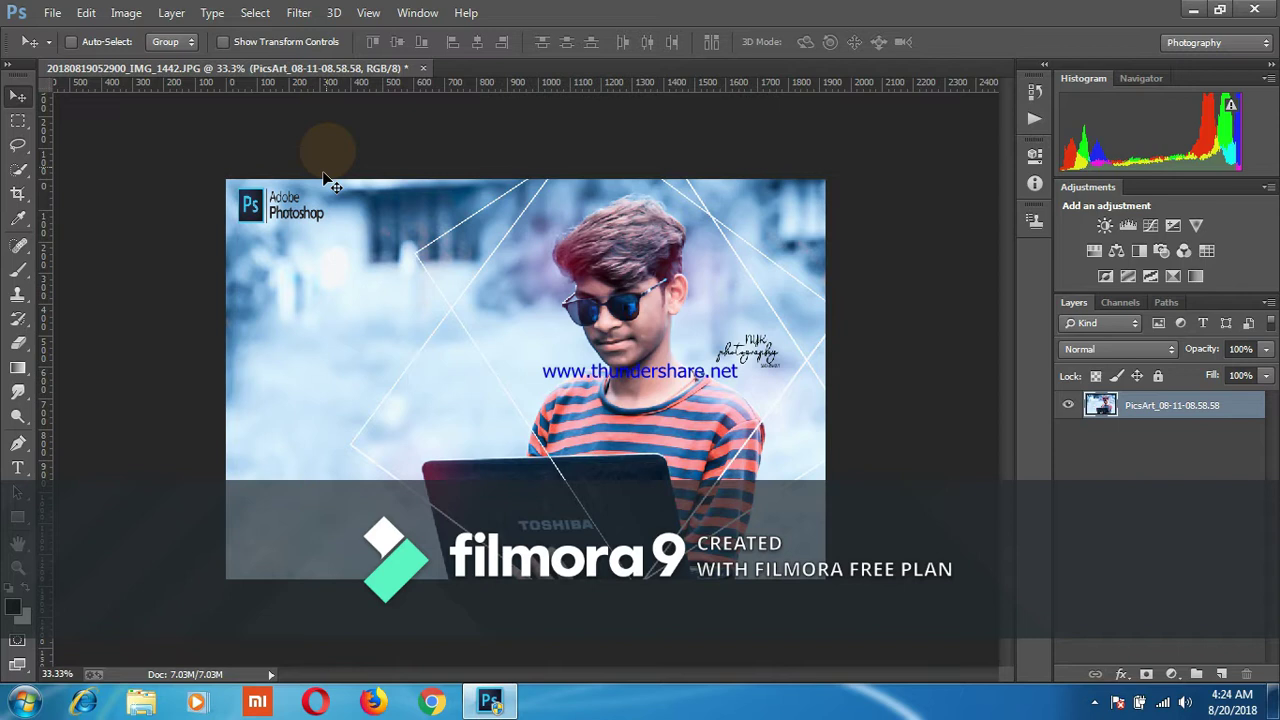
{"action": "left_click", "coordinate": [52, 14]}
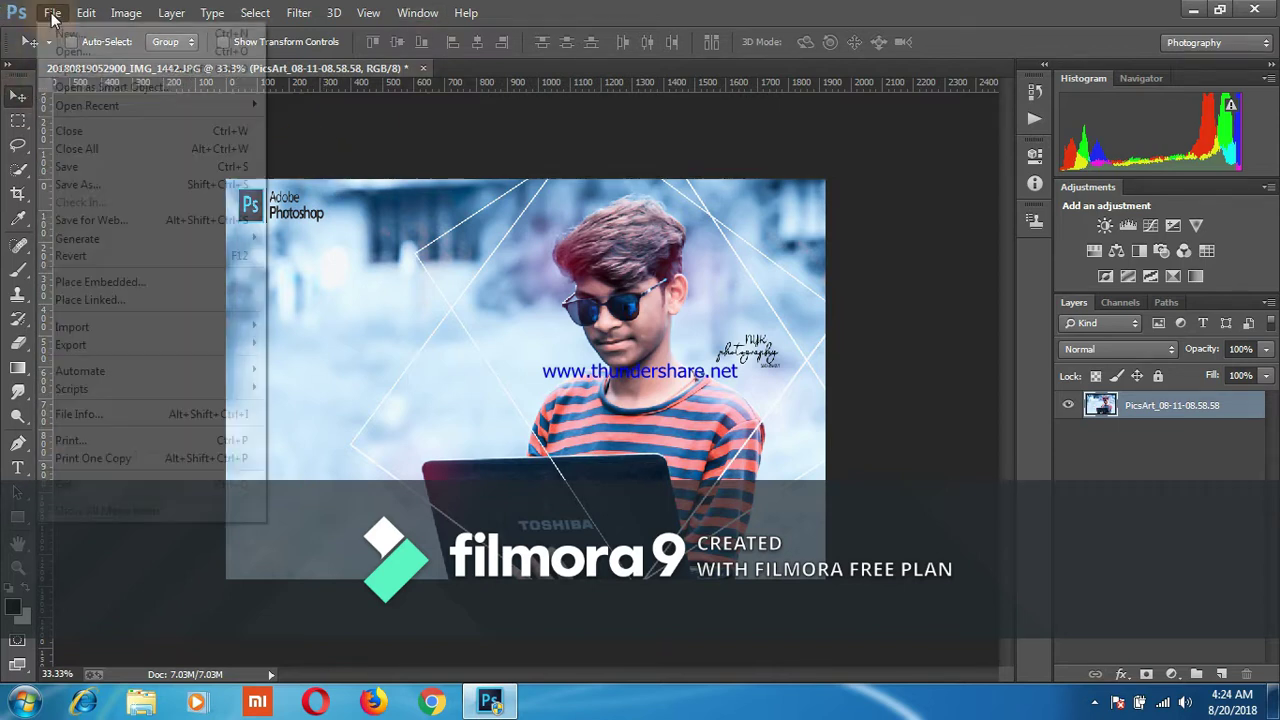
Step: Embed the S.R (84) red glow from 1500+ PNG FILE > coler over the photo
{"action": "left_click", "coordinate": [100, 282]}
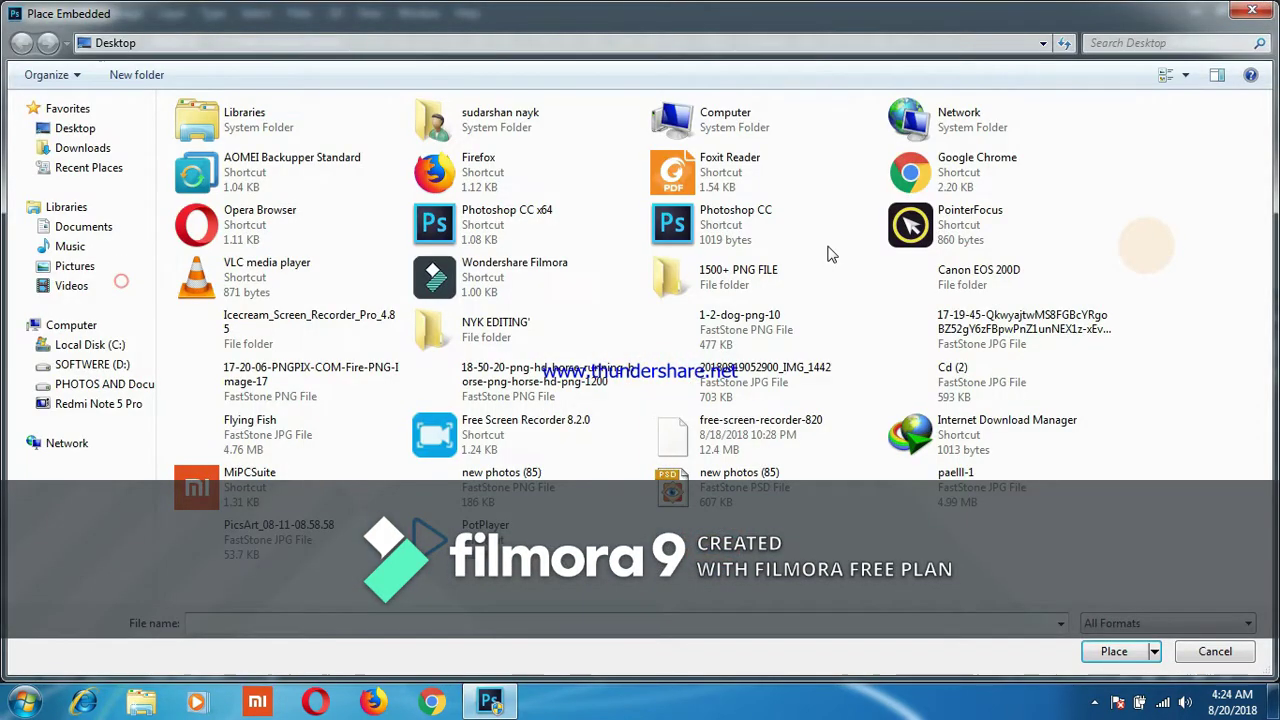
{"action": "double_click", "coordinate": [745, 285]}
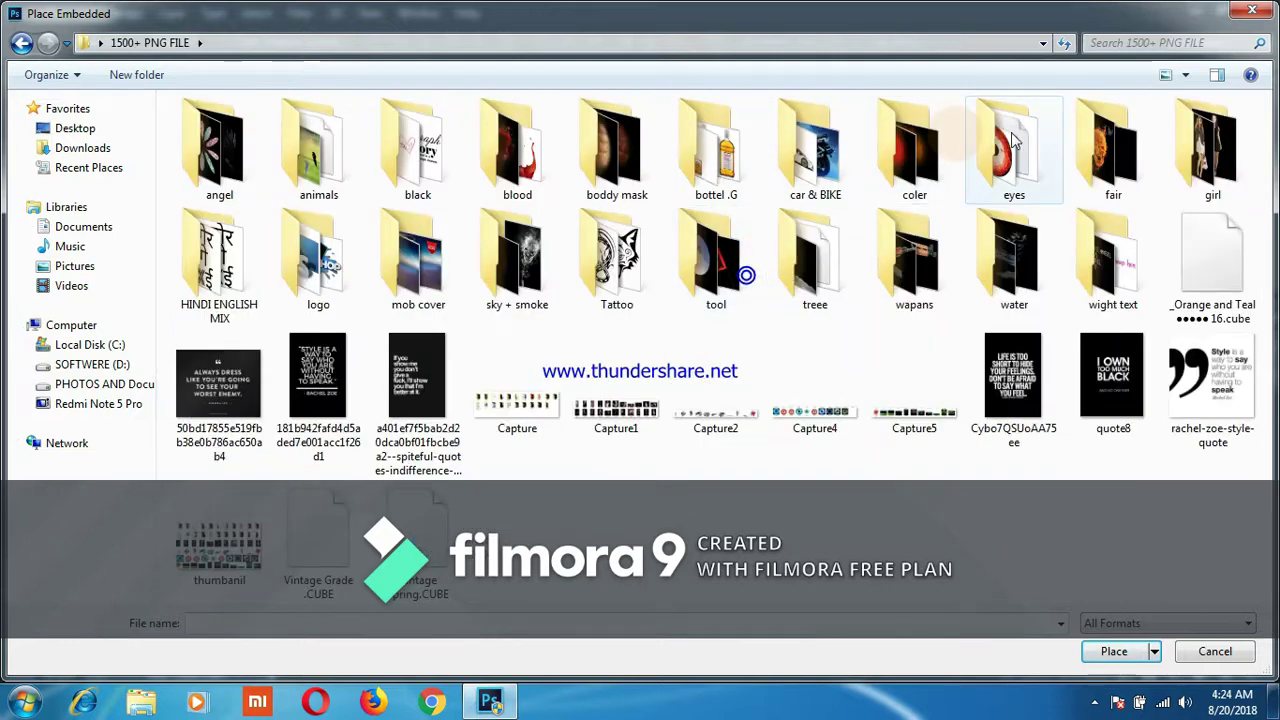
{"action": "double_click", "coordinate": [880, 183]}
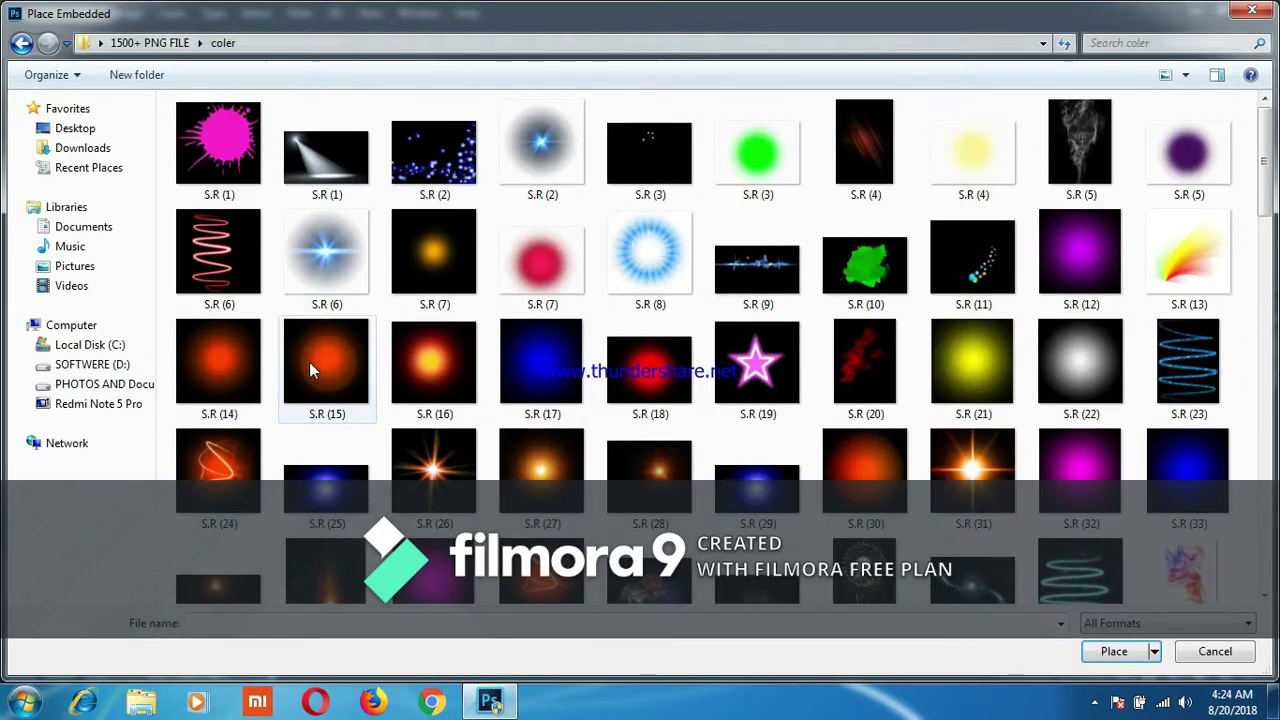
{"action": "scroll", "coordinate": [514, 386], "scroll_direction": "down", "scroll_amount": 3}
{"action": "scroll", "coordinate": [514, 386], "scroll_direction": "down", "scroll_amount": 3}
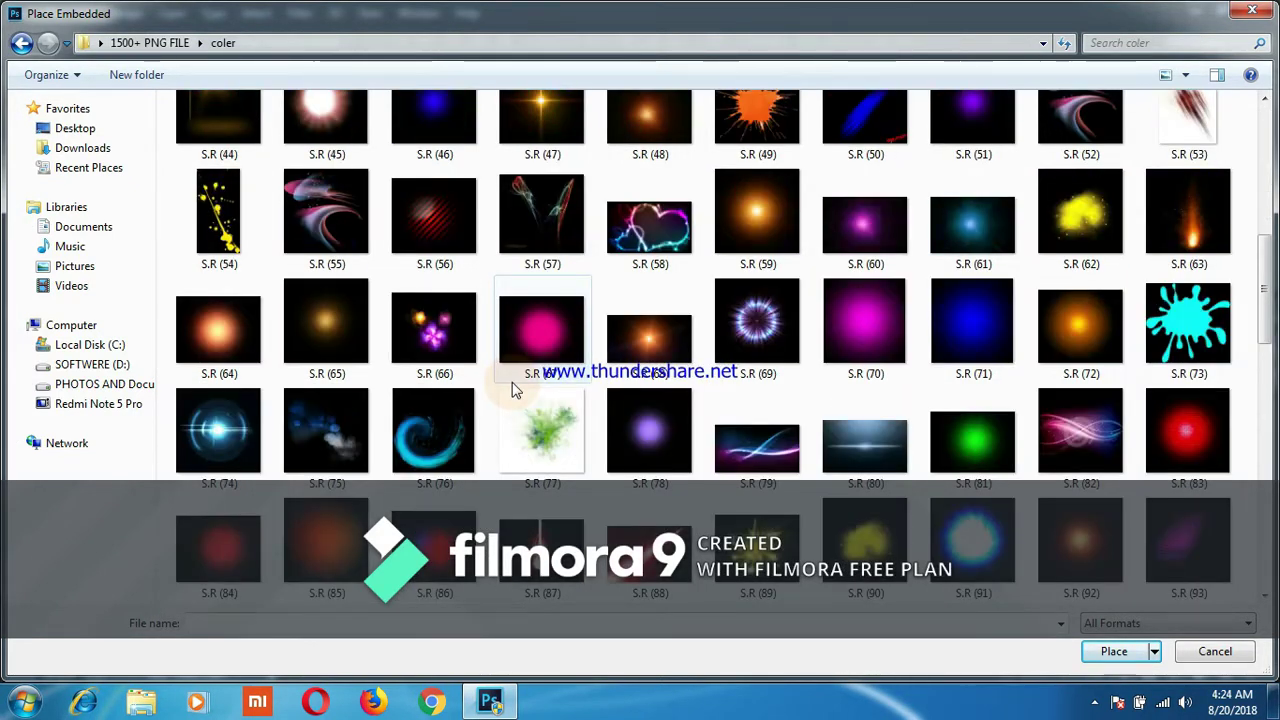
{"action": "scroll", "coordinate": [512, 390], "scroll_direction": "down", "scroll_amount": 5}
{"action": "scroll", "coordinate": [512, 395], "scroll_direction": "up", "scroll_amount": 2}
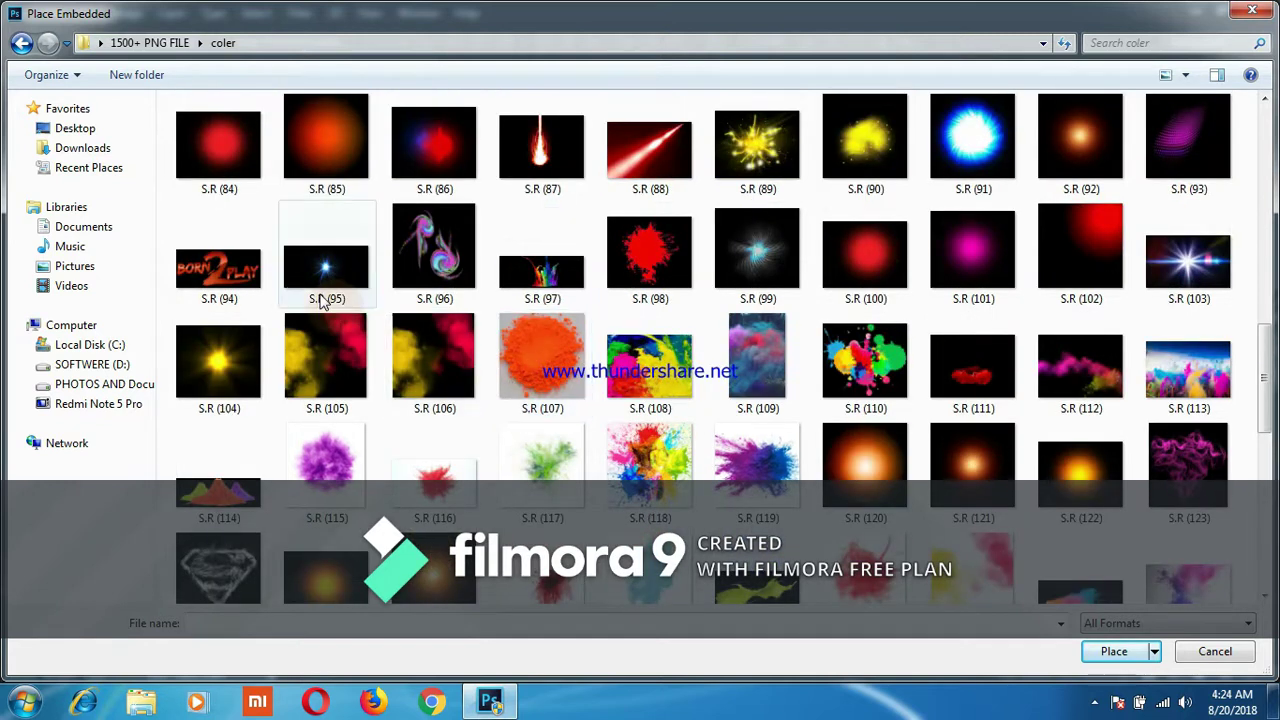
{"action": "double_click", "coordinate": [224, 148]}
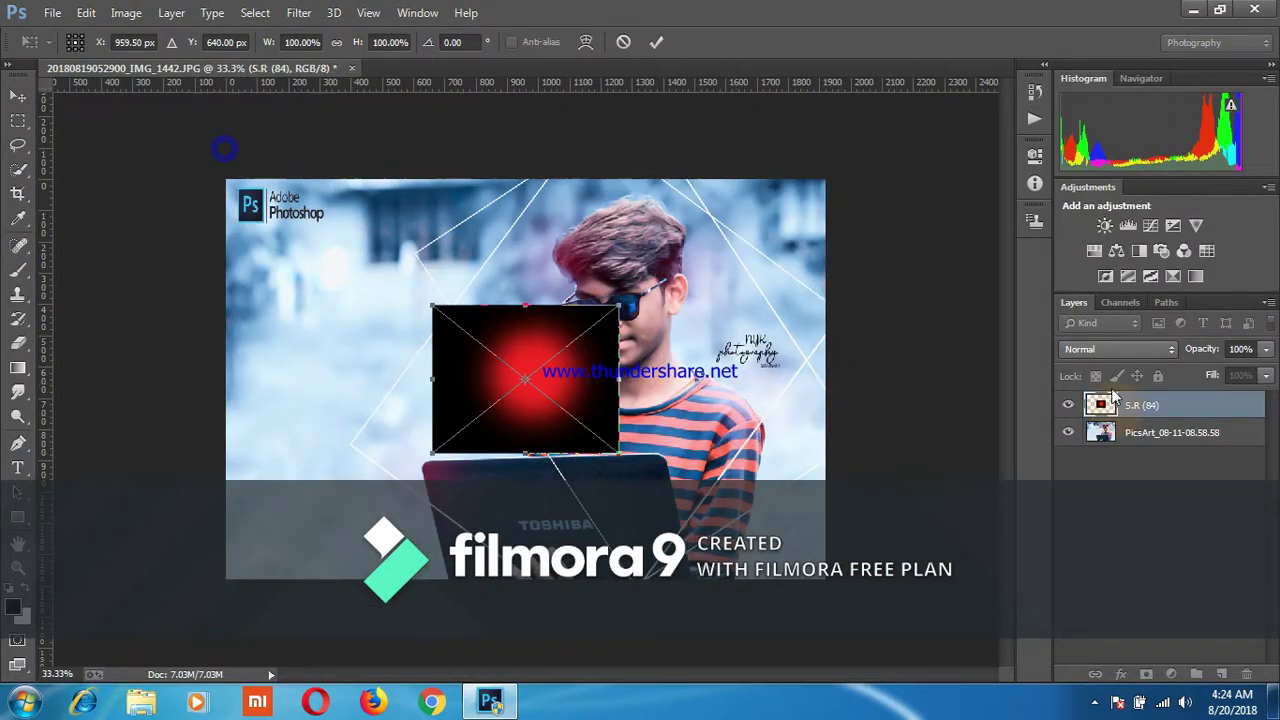
Step: Set the red glow layer to Screen blend mode and enlarge it over the boy
{"action": "left_click", "coordinate": [1110, 349]}
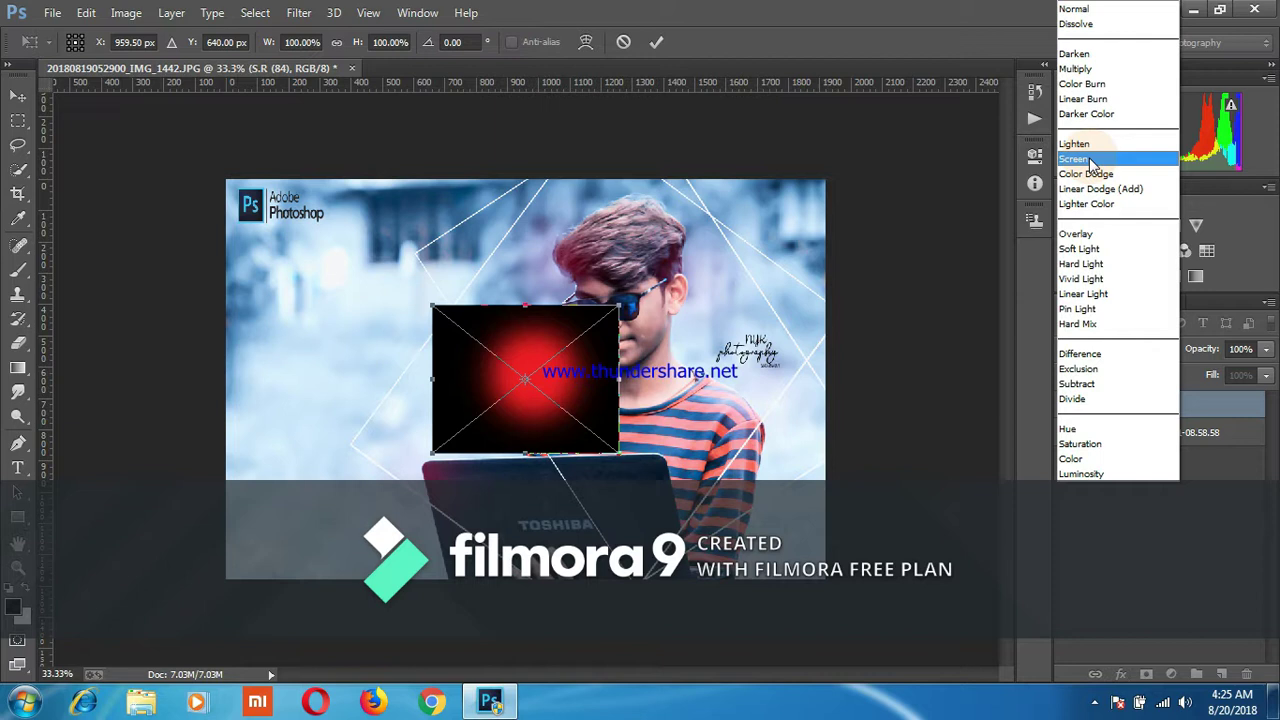
{"action": "left_click", "coordinate": [1092, 163]}
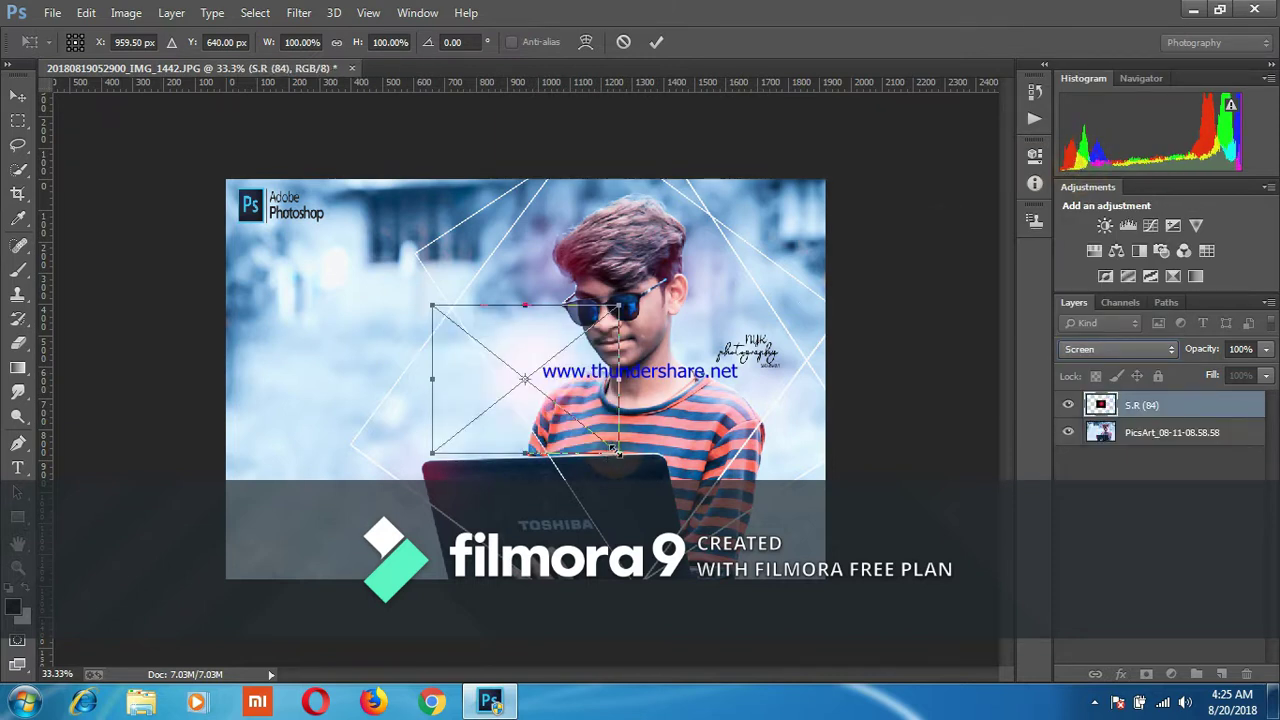
{"action": "left_click_drag", "start_coordinate": [617, 452], "coordinate": [652, 507]}
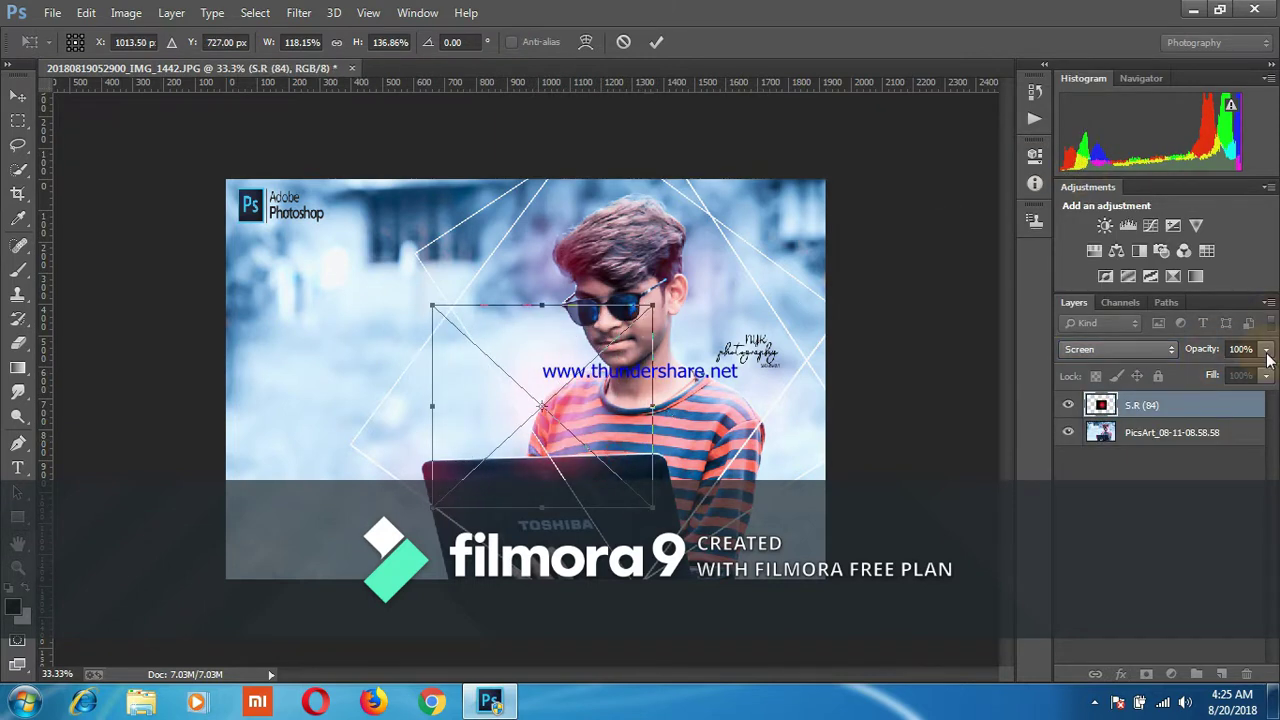
Step: Lower the signature layer to 36% opacity and move it up near the boy's head
{"action": "left_click", "coordinate": [1205, 369]}
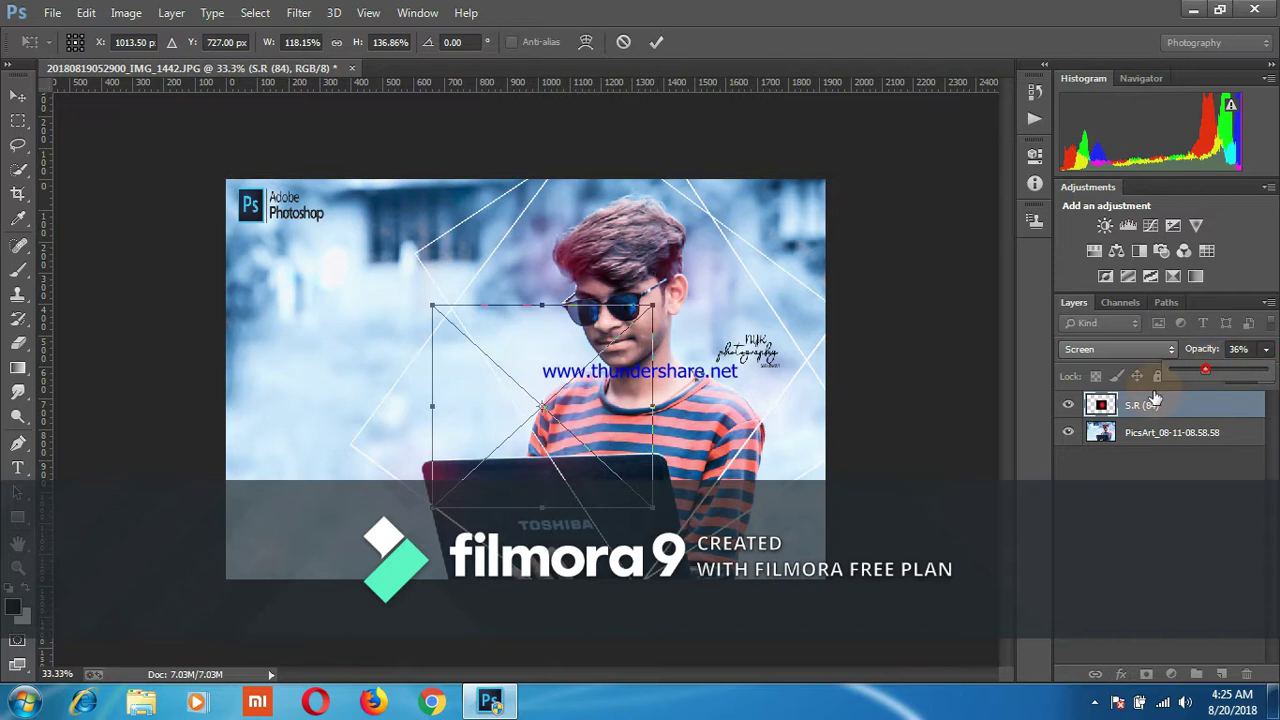
{"action": "left_click_drag", "start_coordinate": [575, 355], "coordinate": [642, 507]}
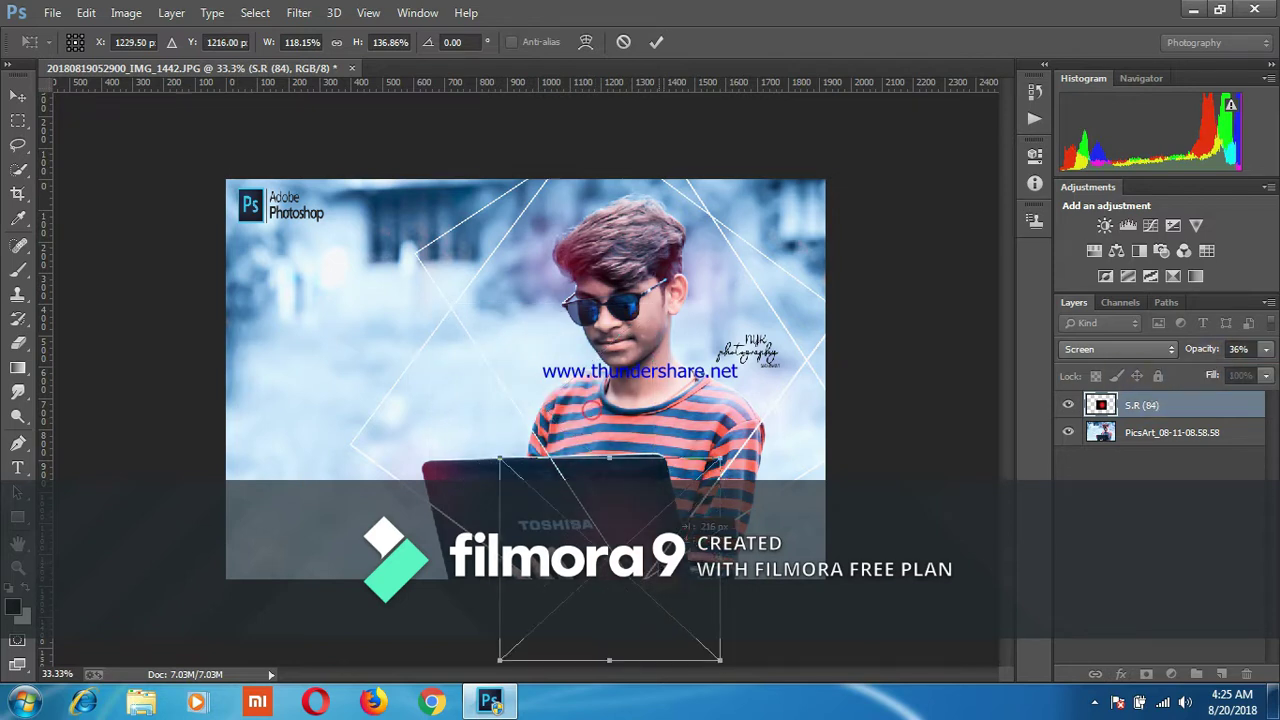
{"action": "mouse_move", "coordinate": [683, 518]}
{"action": "left_mouse_down"}
{"action": "mouse_move", "coordinate": [420, 500]}
{"action": "mouse_move", "coordinate": [683, 207]}
{"action": "left_mouse_up"}
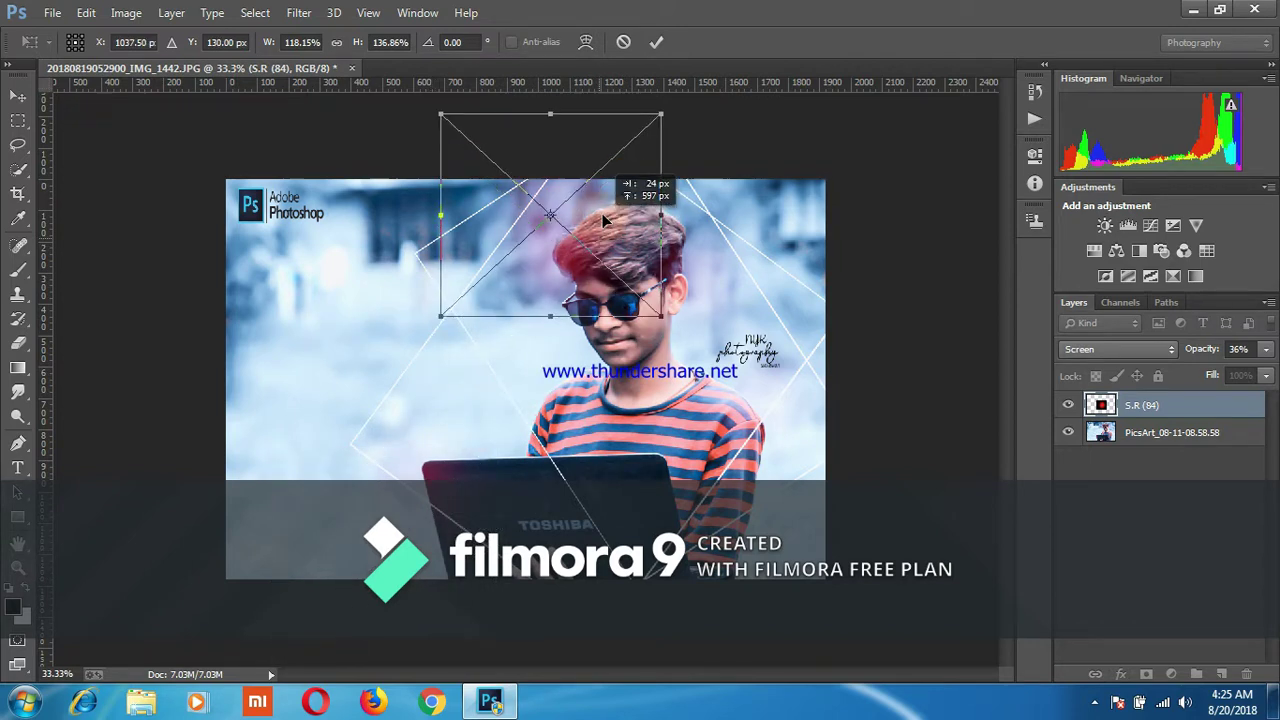
{"action": "mouse_move", "coordinate": [684, 206]}
{"action": "left_mouse_down"}
{"action": "mouse_move", "coordinate": [444, 287]}
{"action": "mouse_move", "coordinate": [840, 407]}
{"action": "left_mouse_up"}
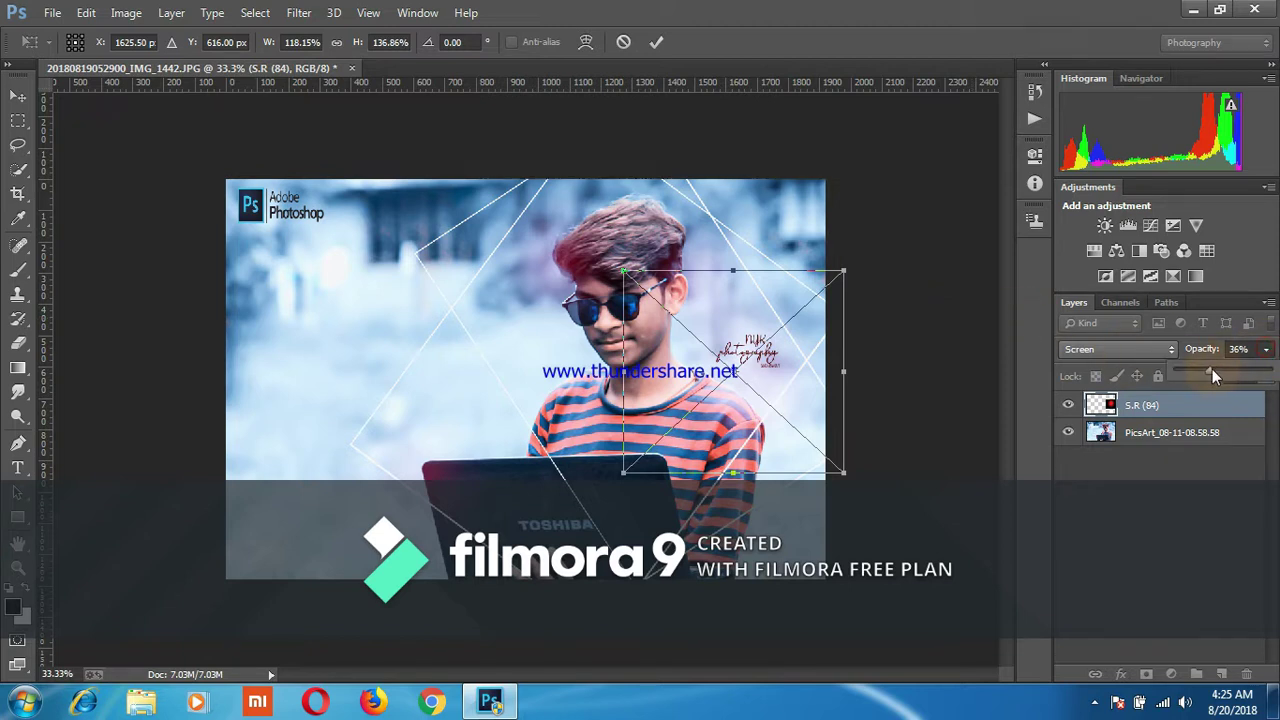
Step: Fade the signature to 15% opacity, nudge it beside the head, and commit the position
{"action": "left_click_drag", "start_coordinate": [1199, 373], "coordinate": [1189, 373]}
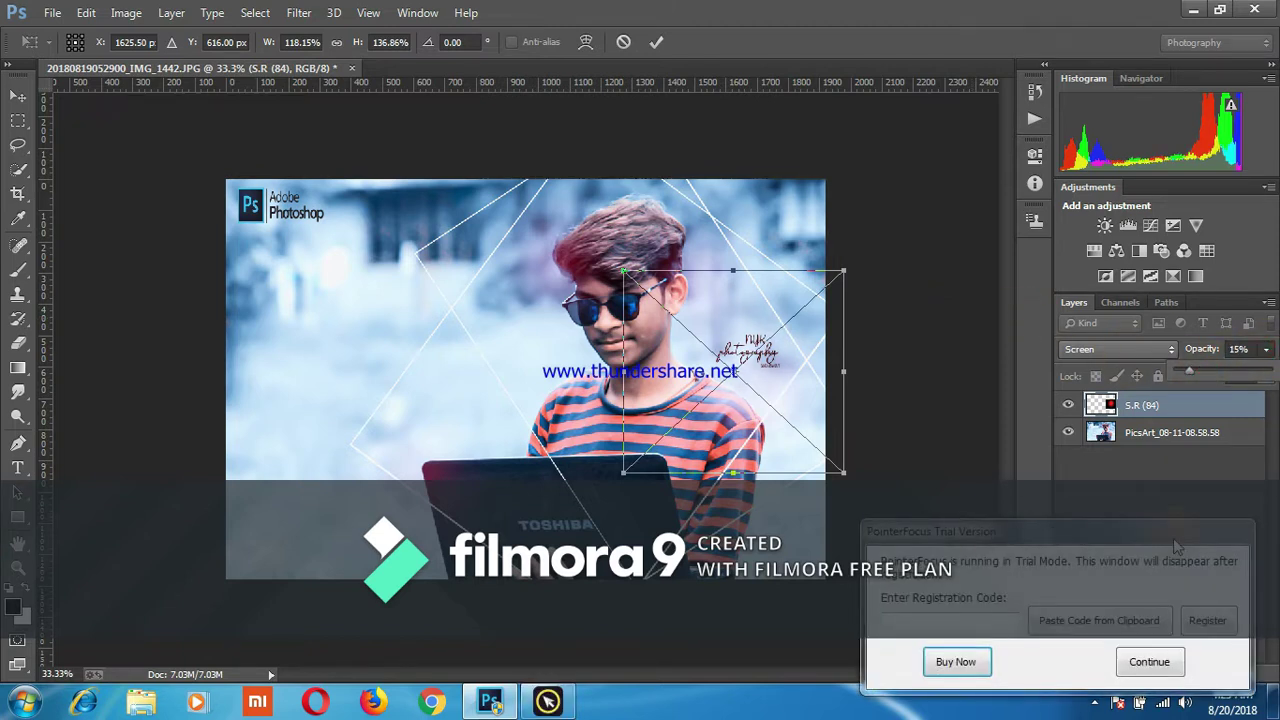
{"action": "left_click", "coordinate": [1149, 660]}
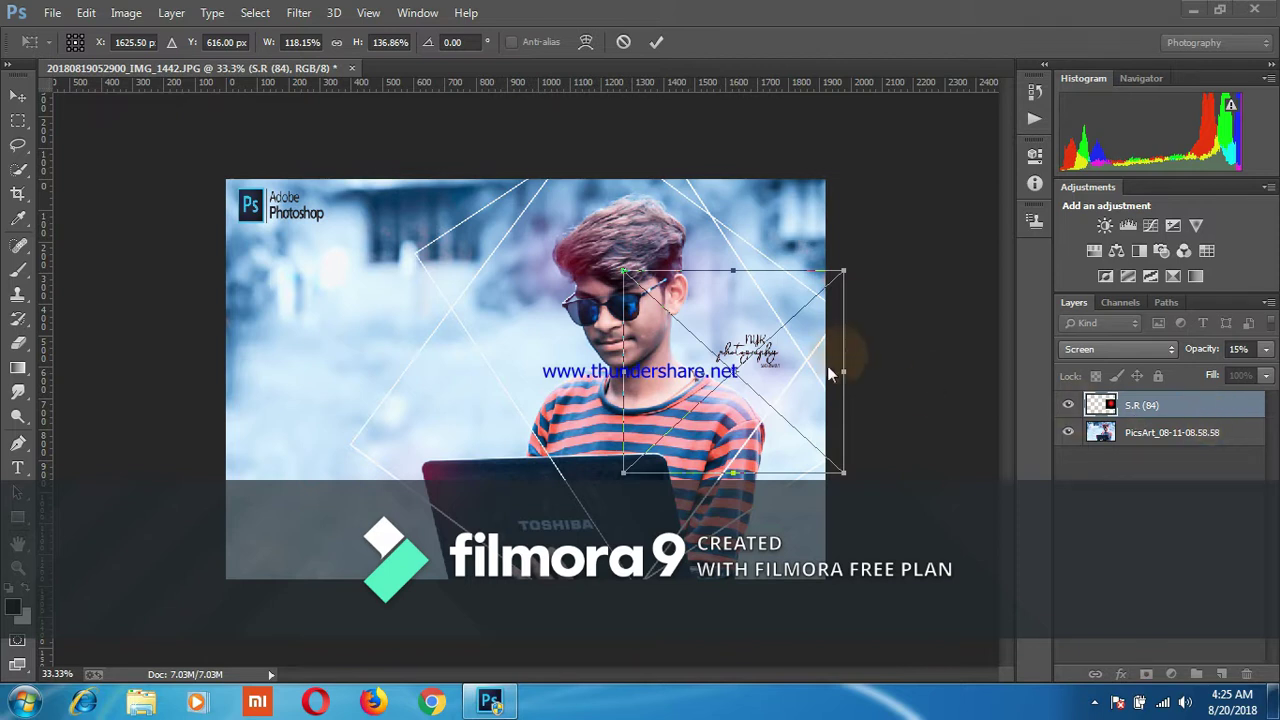
{"action": "left_click", "coordinate": [781, 368]}
{"action": "mouse_move", "coordinate": [778, 364]}
{"action": "left_mouse_down"}
{"action": "mouse_move", "coordinate": [770, 378]}
{"action": "mouse_move", "coordinate": [814, 345]}
{"action": "left_mouse_up"}
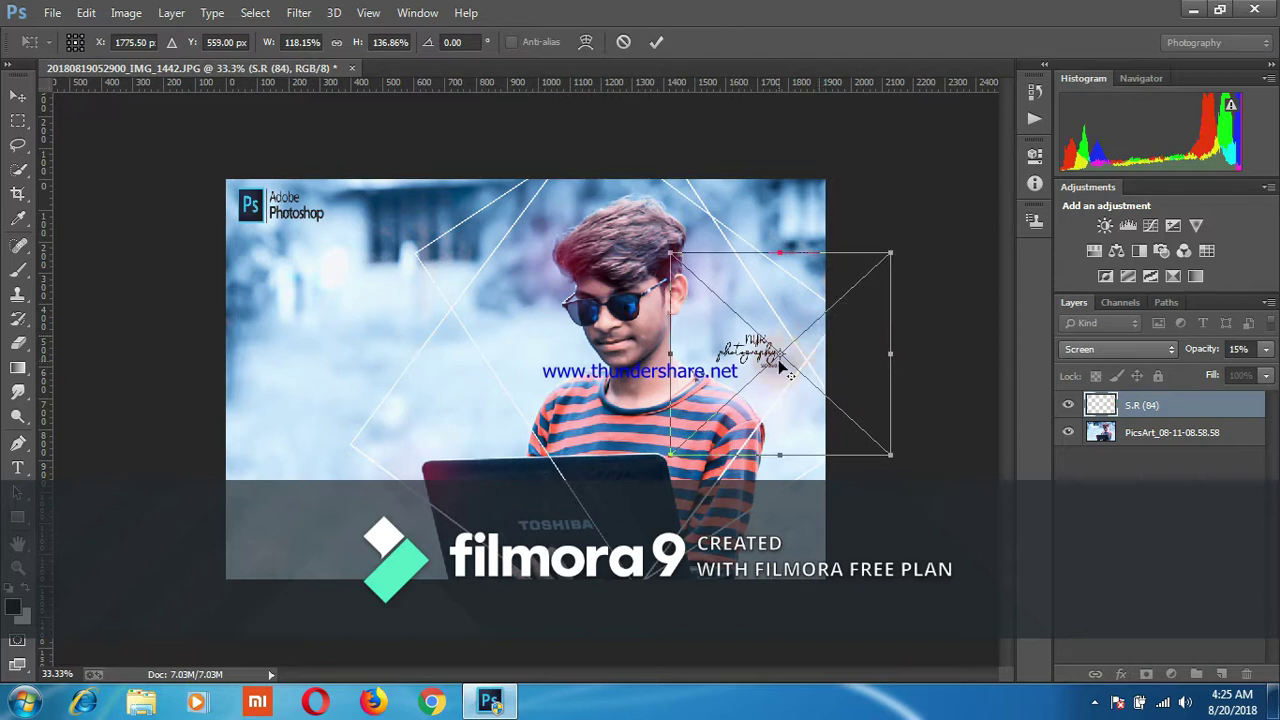
{"action": "left_click", "coordinate": [657, 42]}
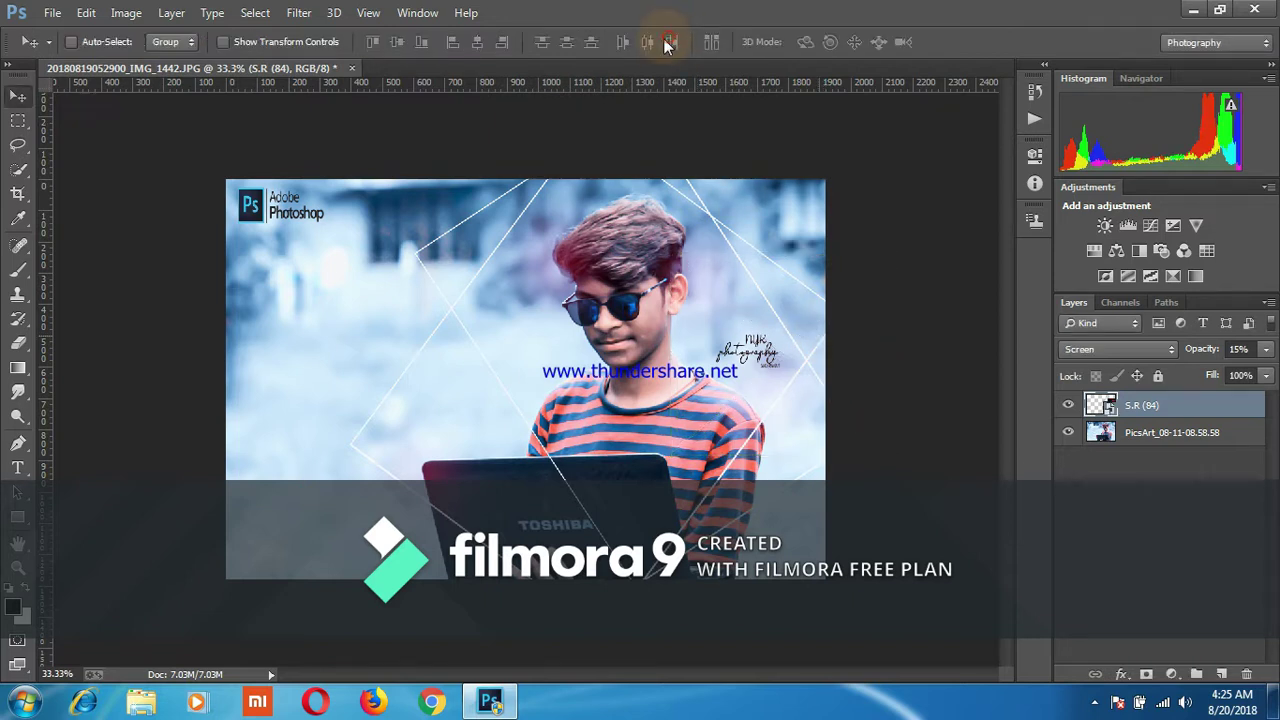
Step: Merge the signature layer down into the photo layer
{"action": "right_click", "coordinate": [1155, 409]}
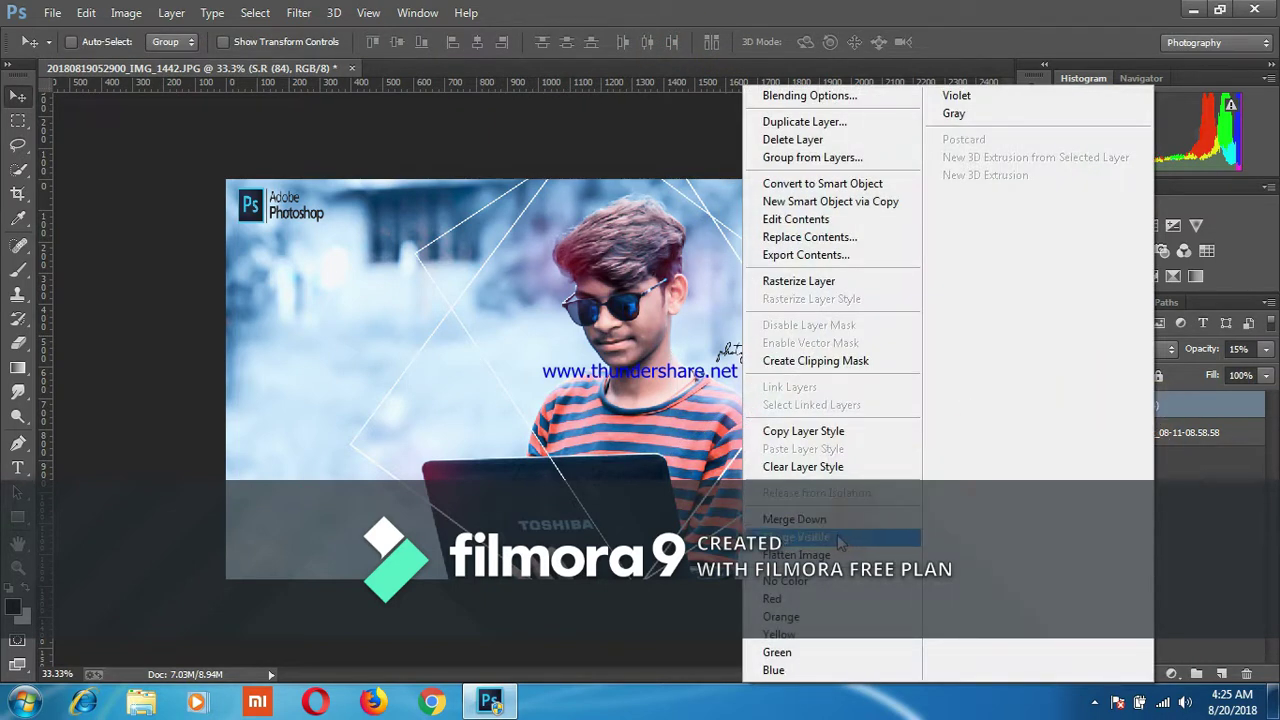
{"action": "left_click", "coordinate": [840, 537]}
{"action": "left_click", "coordinate": [53, 14]}
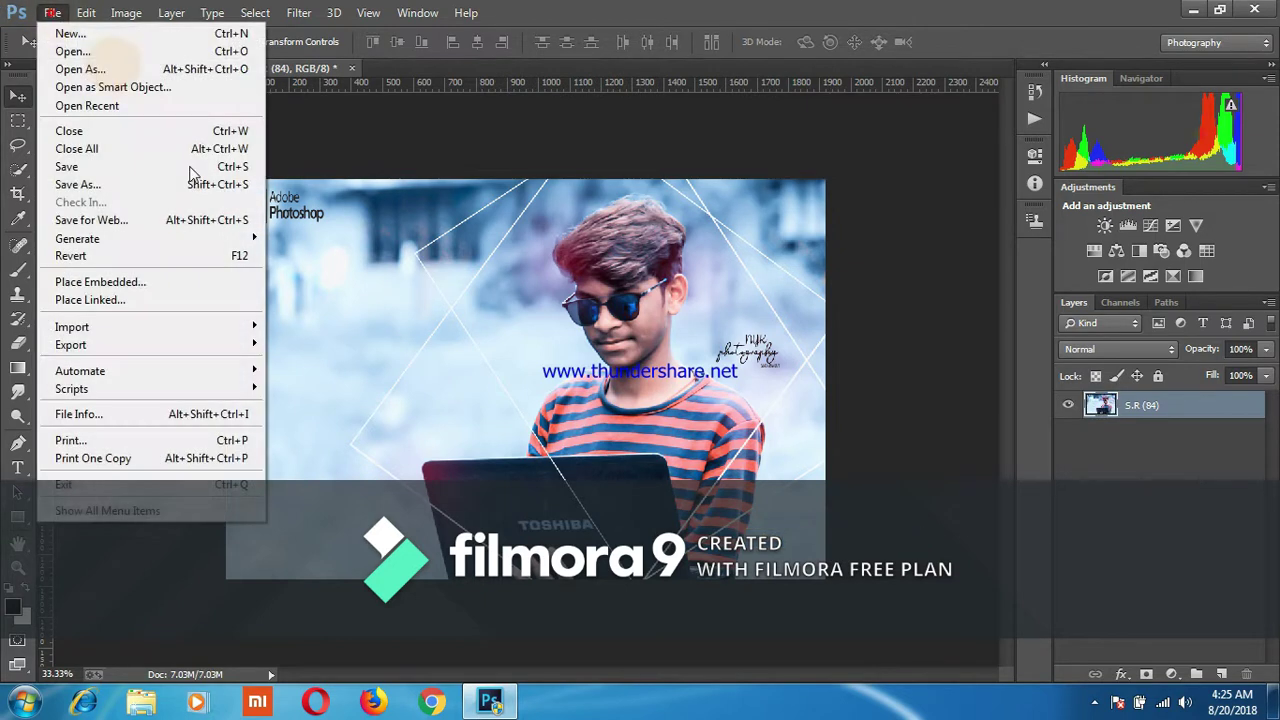
{"action": "left_click", "coordinate": [214, 186]}
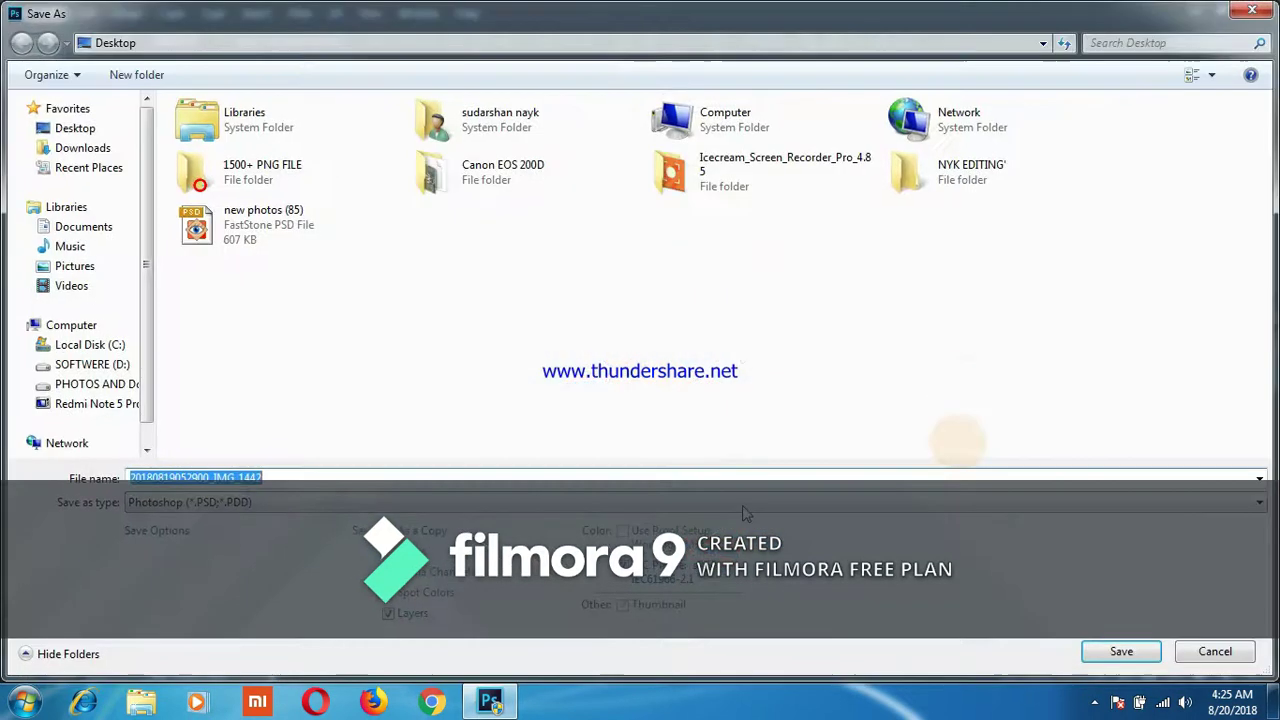
{"action": "left_click", "coordinate": [291, 503]}
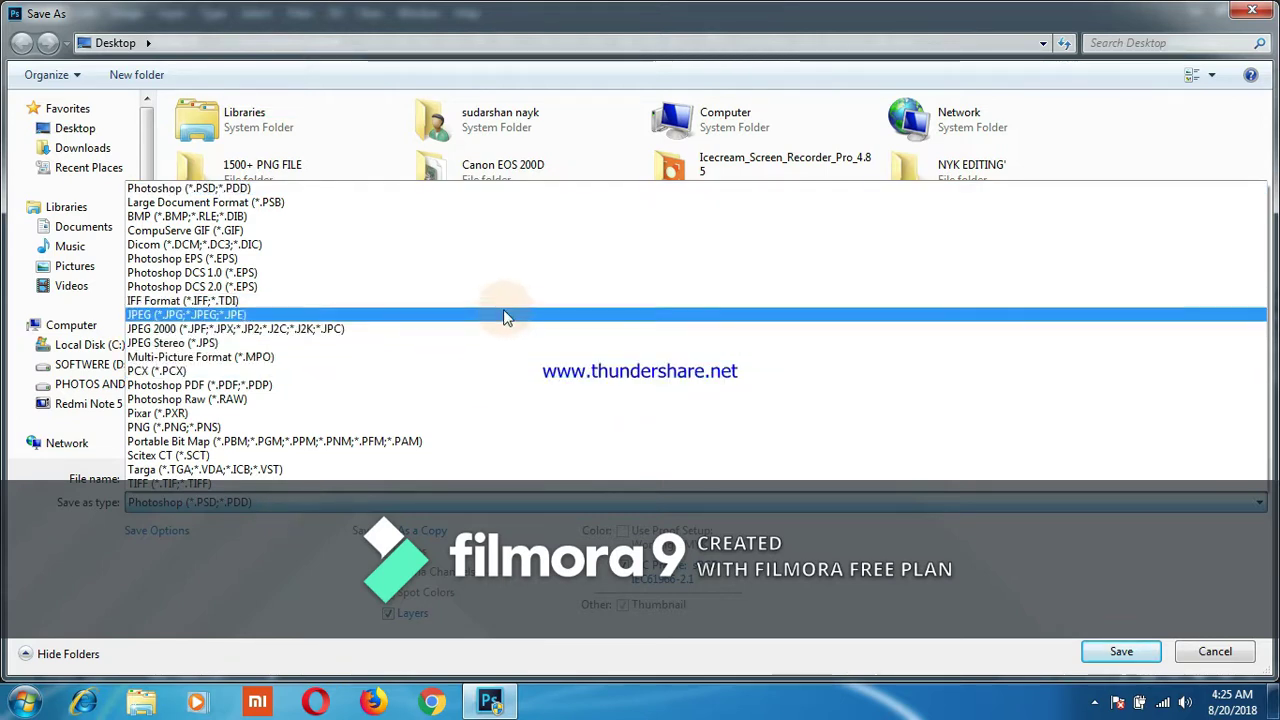
{"action": "left_click", "coordinate": [497, 314]}
{"action": "left_click", "coordinate": [811, 428]}
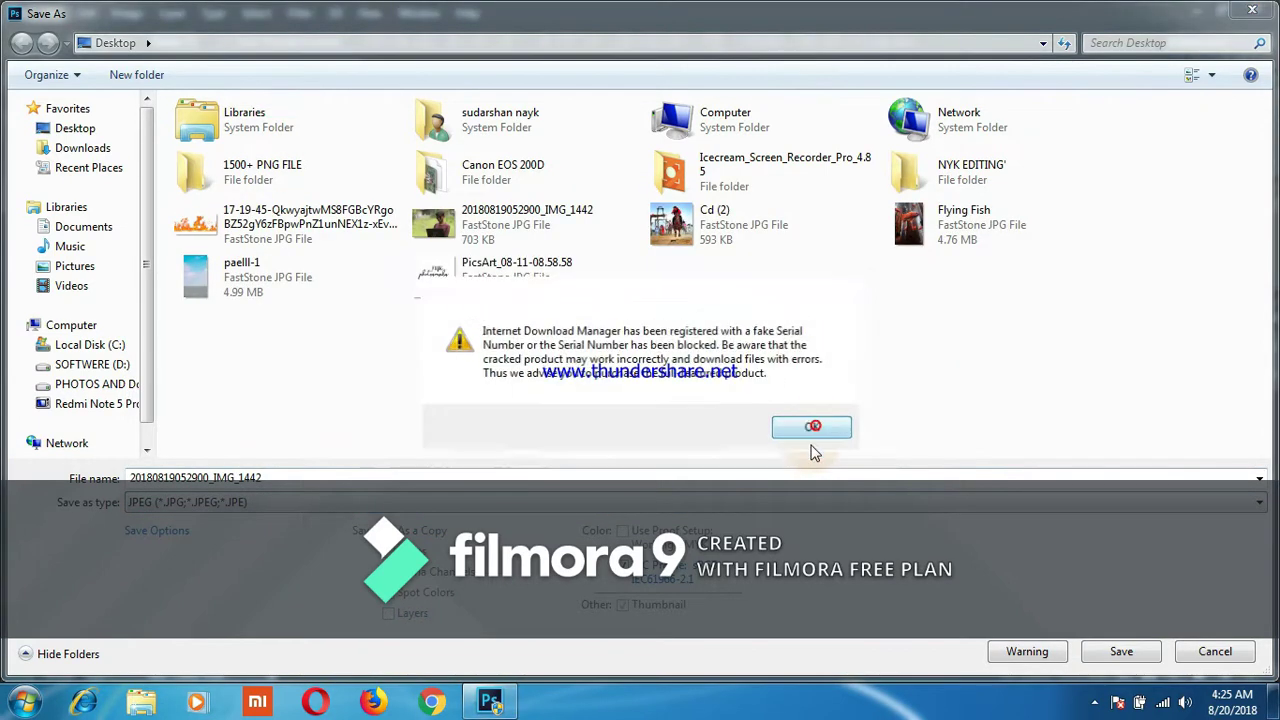
{"action": "left_click", "coordinate": [797, 232]}
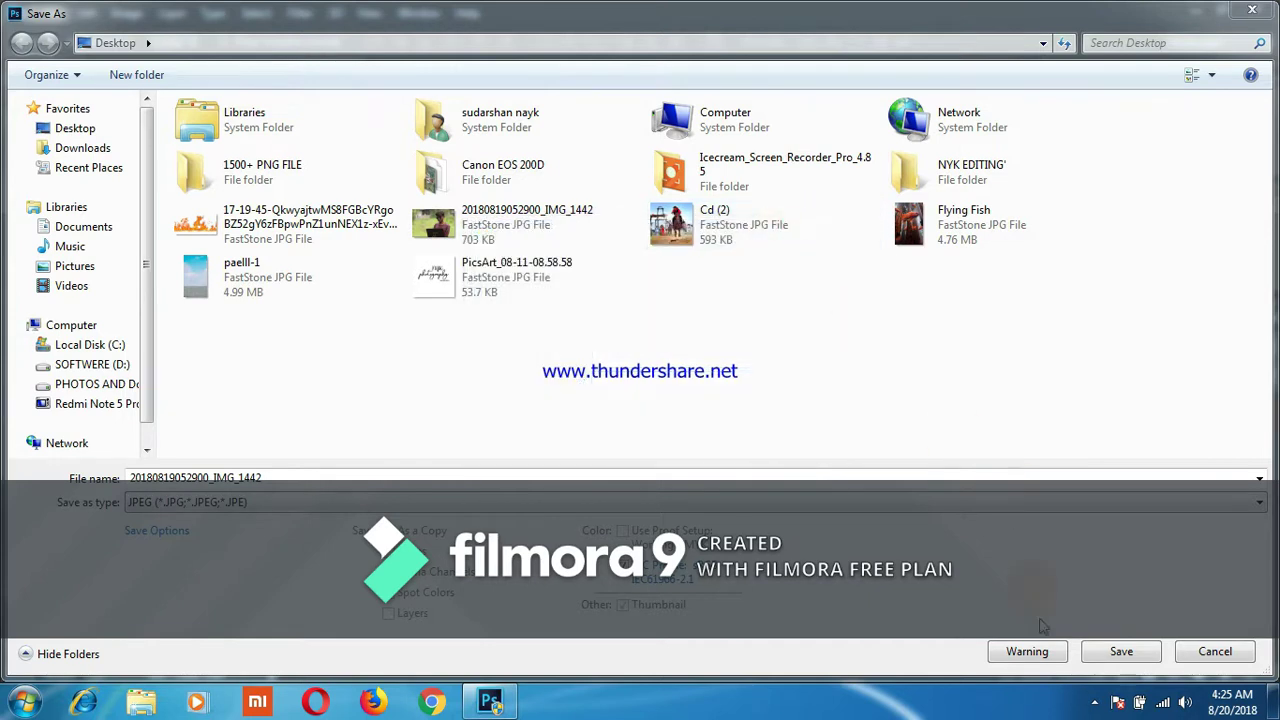
{"action": "left_click", "coordinate": [1118, 652]}
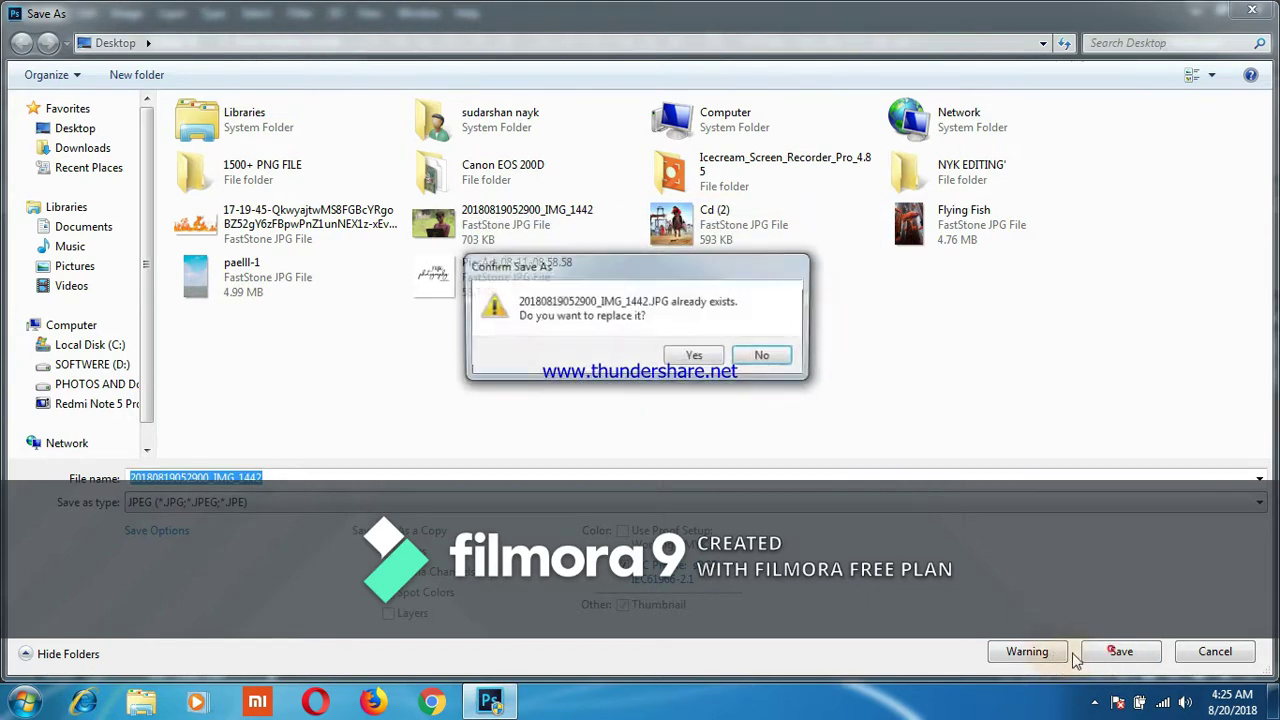
{"action": "left_click", "coordinate": [697, 357]}
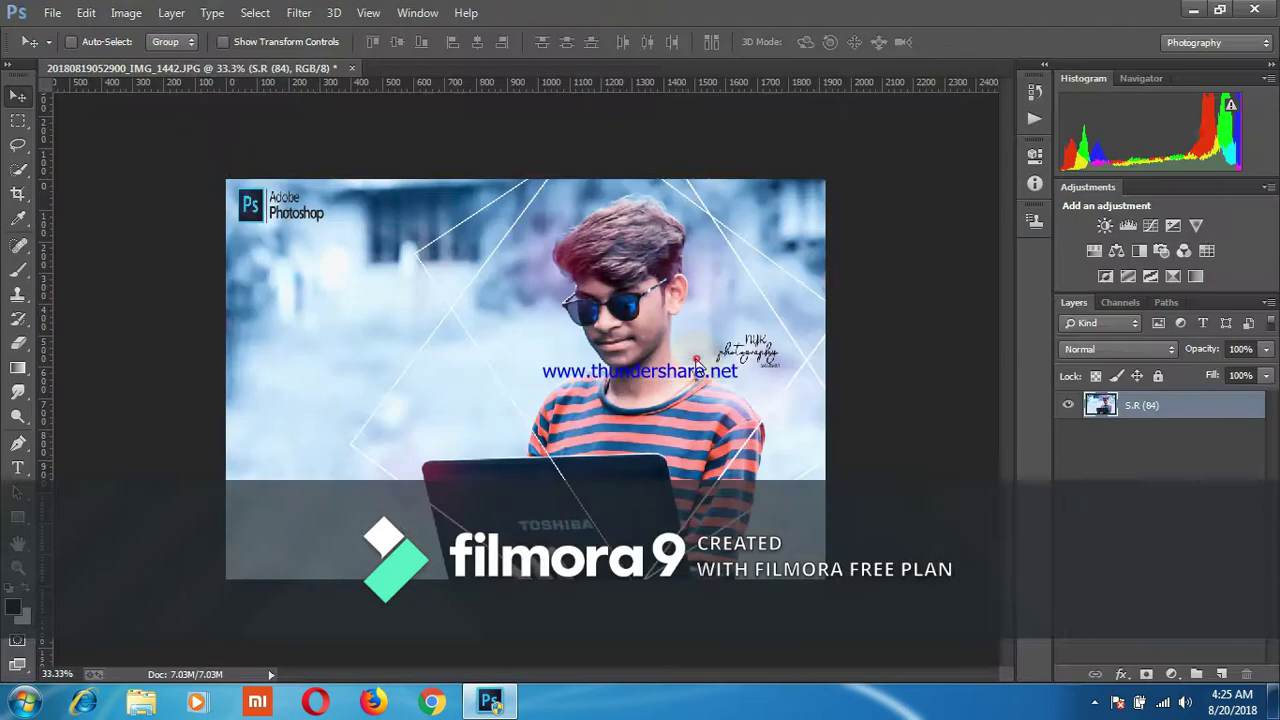
{"action": "left_click", "coordinate": [756, 172]}
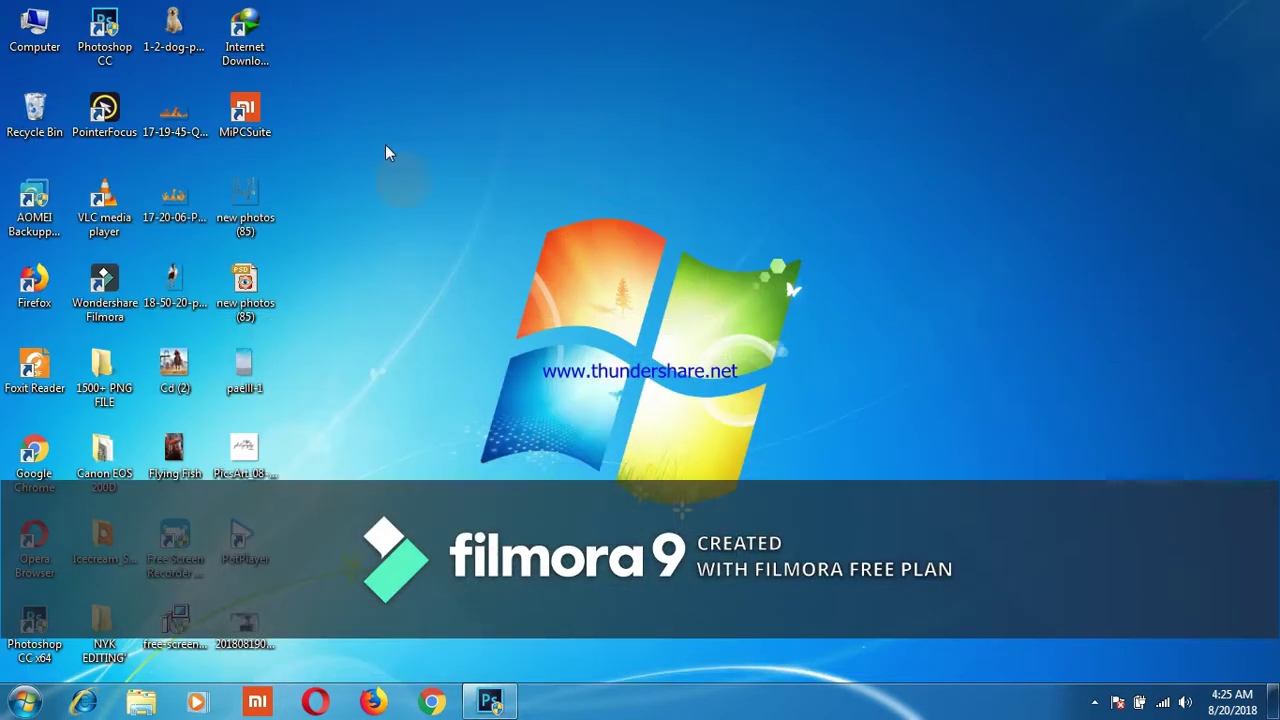
Step: Refresh the desktop twice from its right-click menu
{"action": "right_click", "coordinate": [385, 145]}
{"action": "left_click", "coordinate": [459, 199]}
{"action": "right_click", "coordinate": [447, 135]}
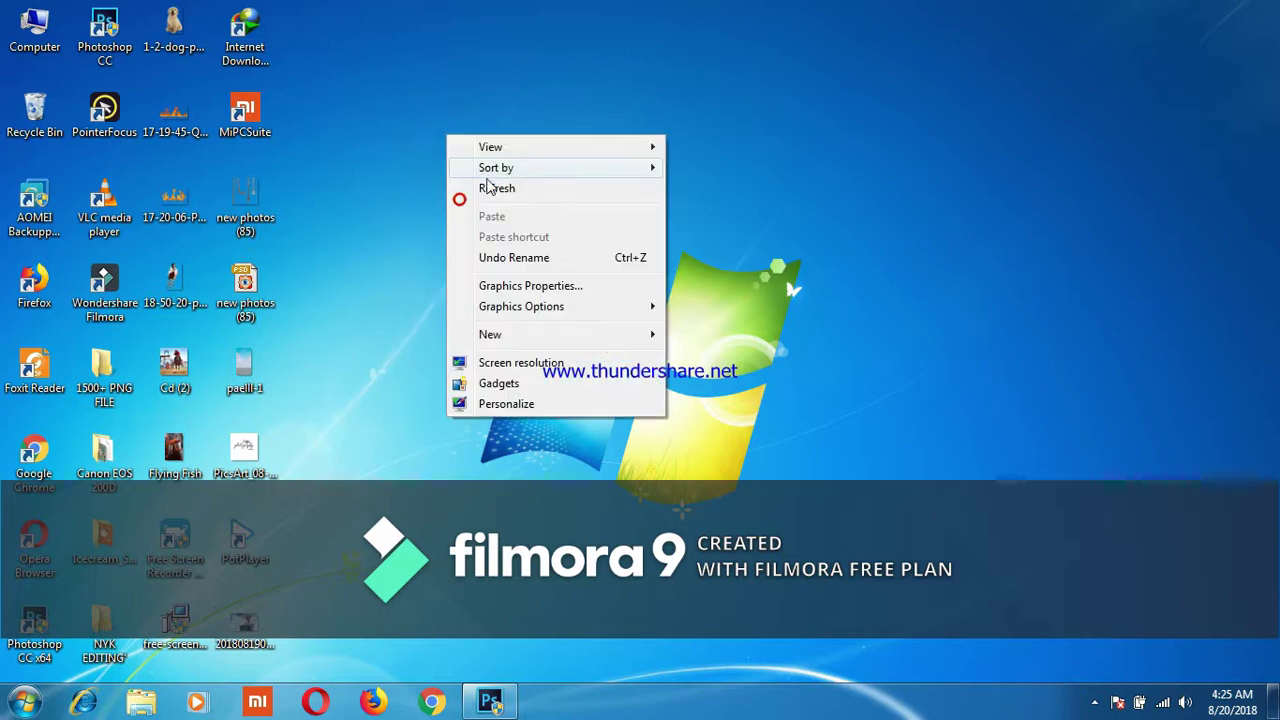
{"action": "left_click", "coordinate": [500, 196]}
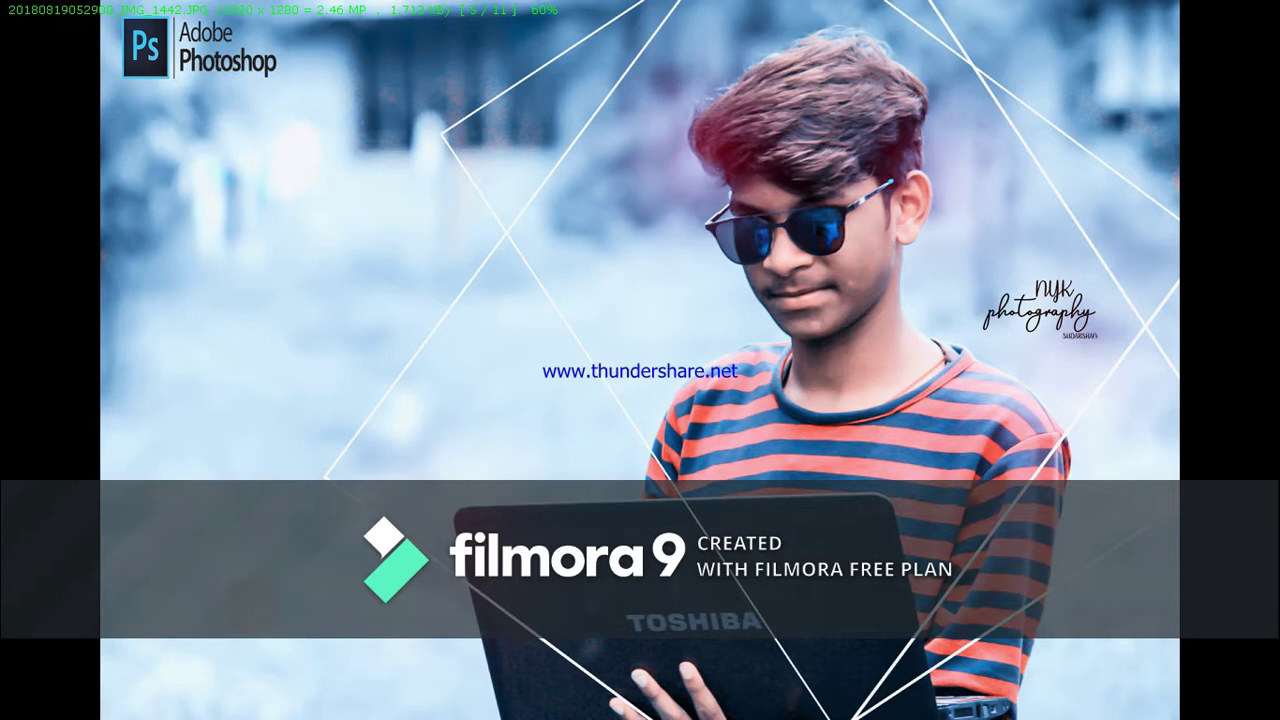
Step: Browse the neighbouring images back to the finished boy photo, then exit FastStone
{"action": "left_click", "coordinate": [796, 222]}
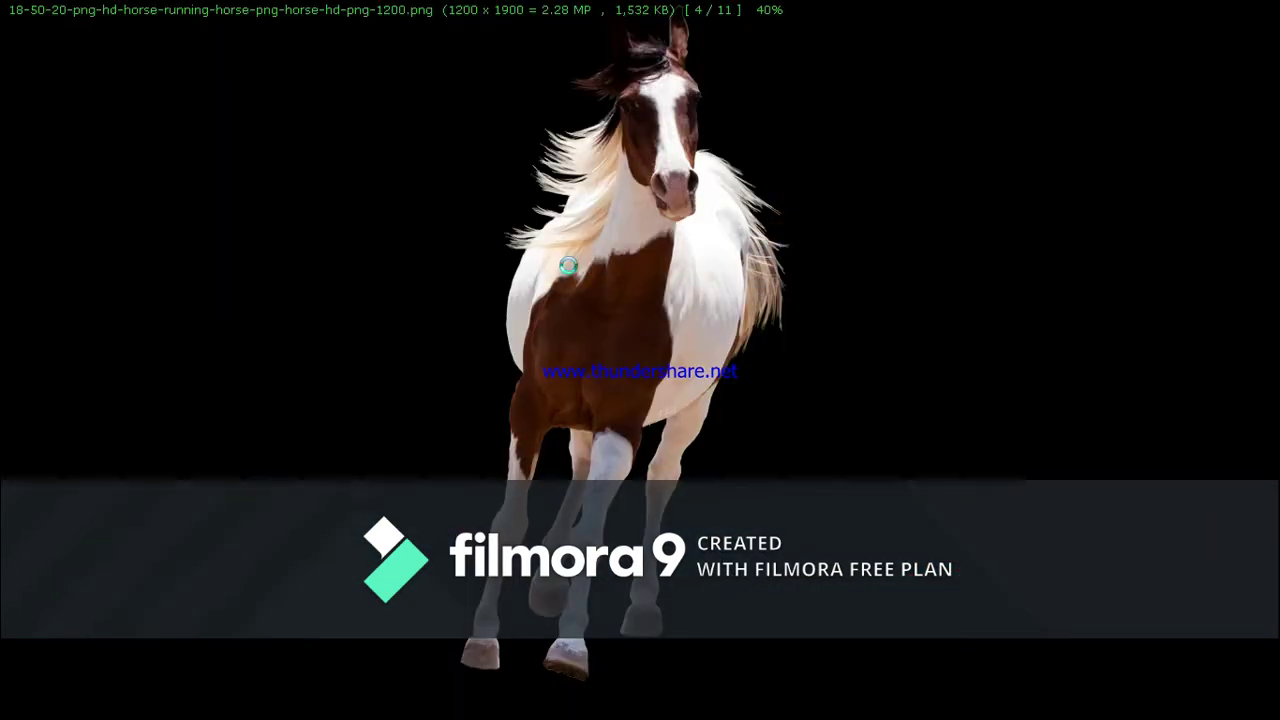
{"action": "left_click", "coordinate": [569, 265]}
{"action": "left_click", "coordinate": [567, 266]}
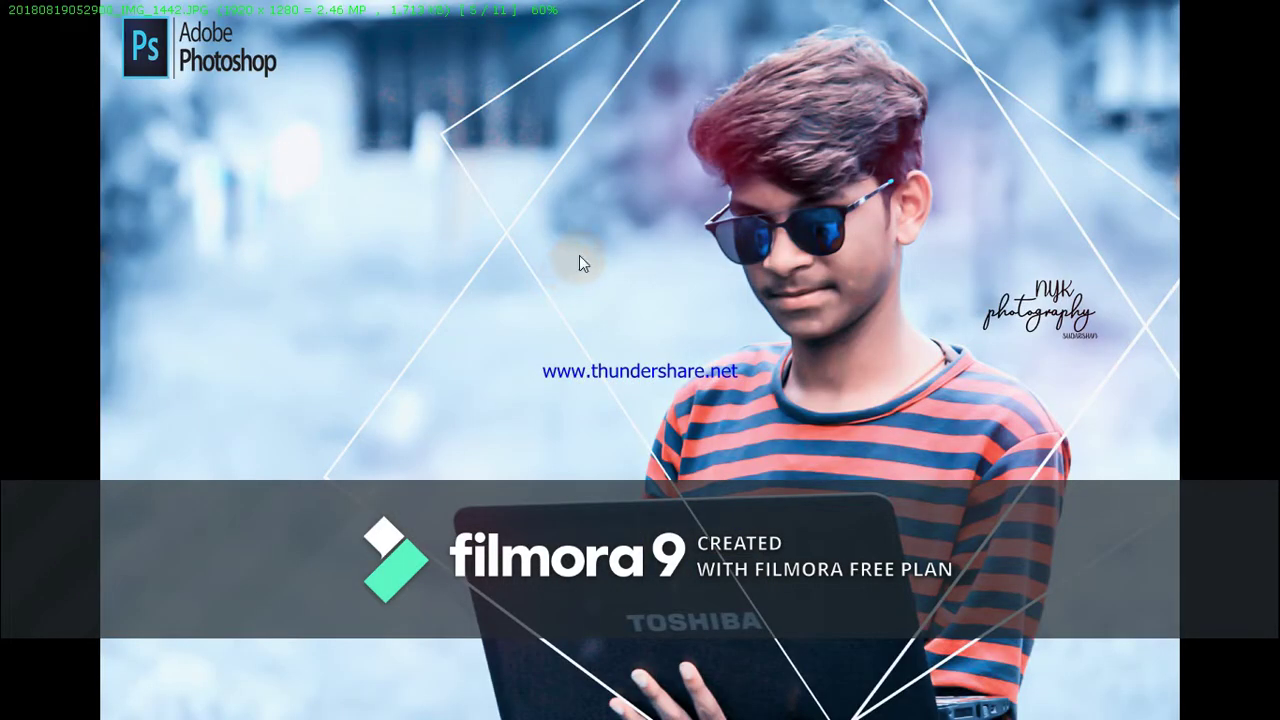
{"action": "right_click", "coordinate": [583, 263]}
{"action": "left_click", "coordinate": [637, 668]}
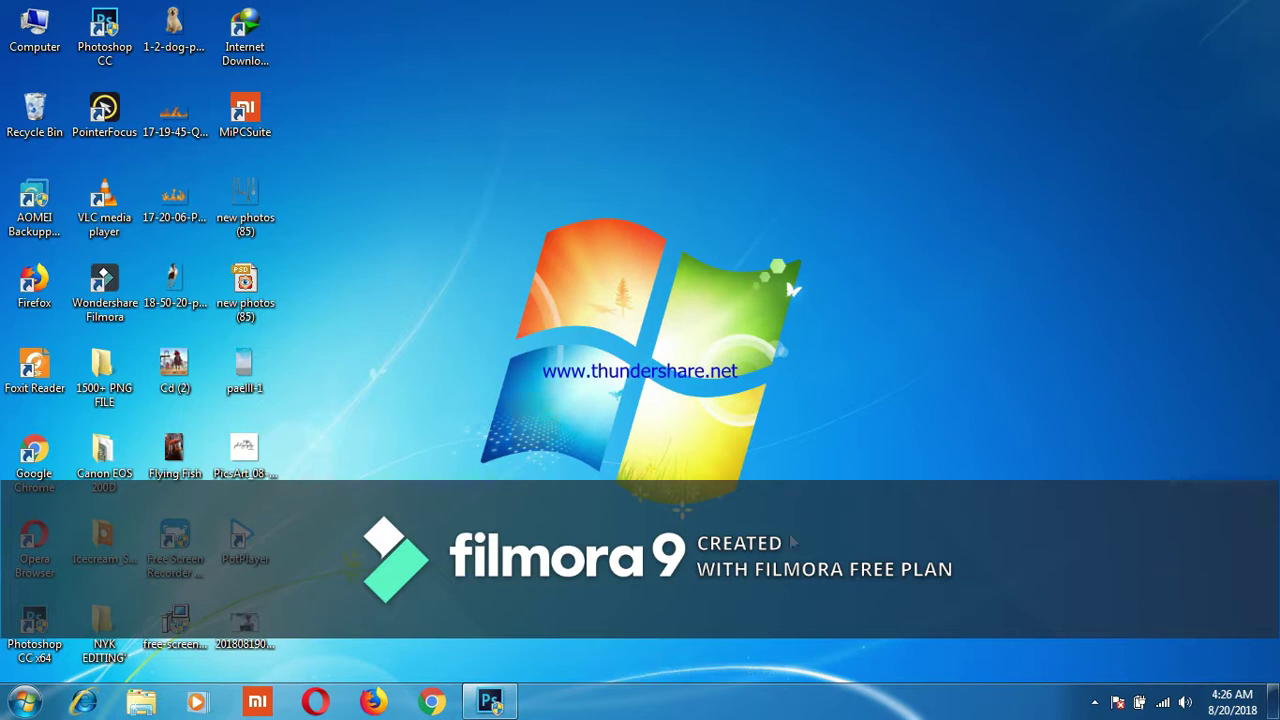
Step: Open the Free Screen Recorder window from the hidden system-tray icons
{"action": "left_click", "coordinate": [1093, 705]}
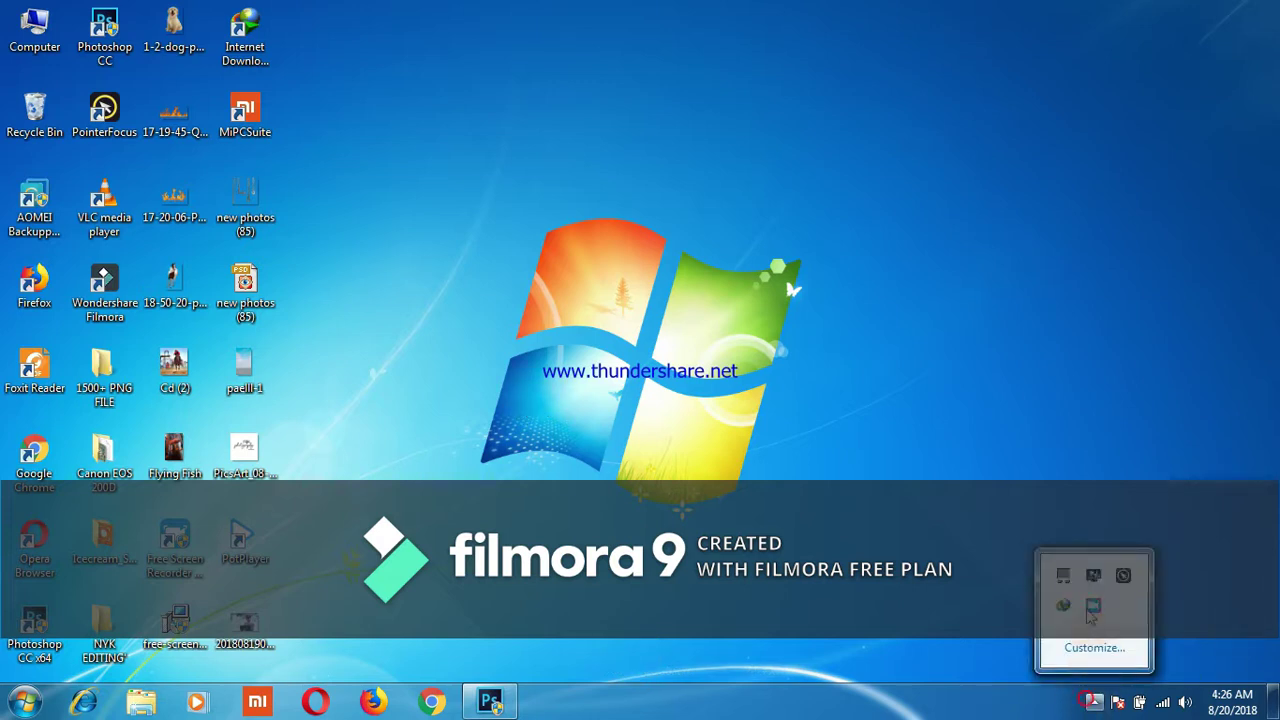
{"action": "left_click", "coordinate": [1093, 606]}
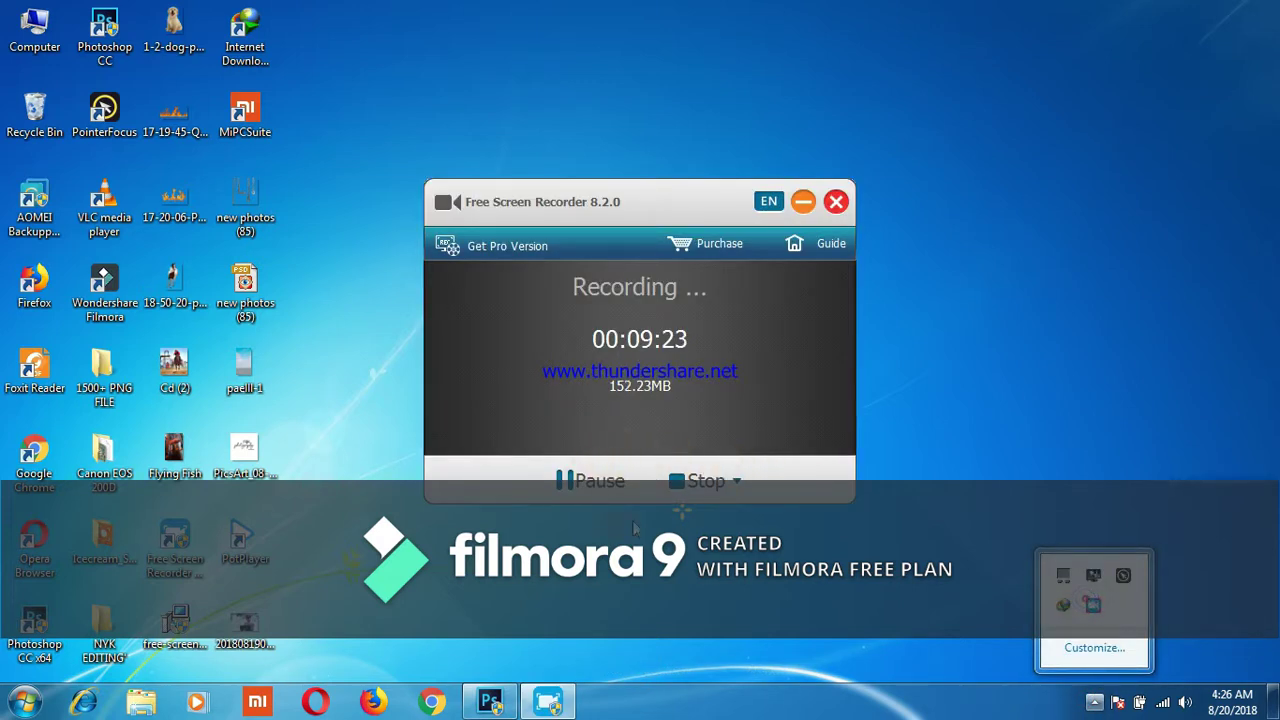